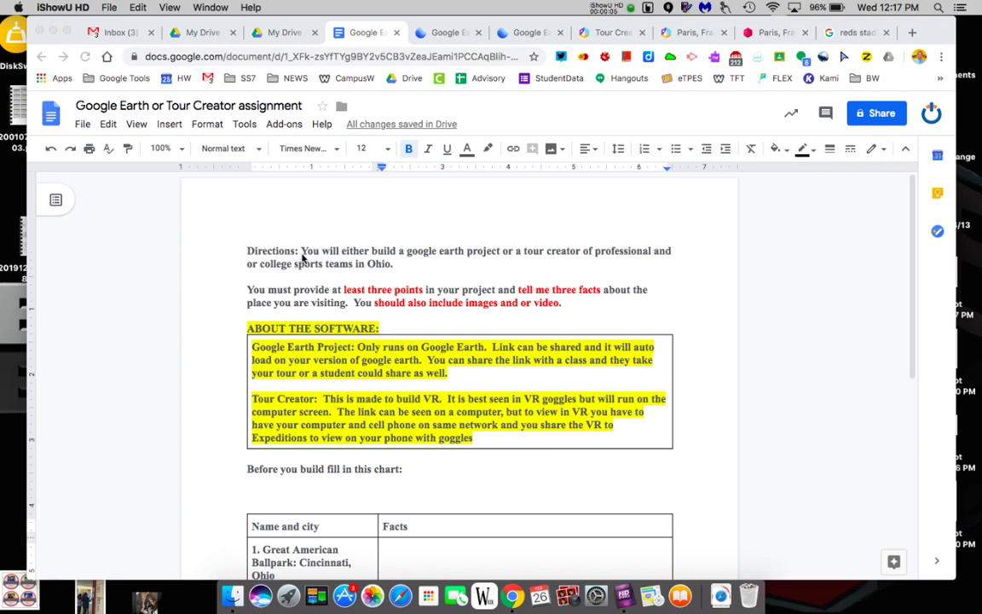
Review the assignment's stadium facts chart, selecting its intro line and the Great American Ballpark row.
scroll(576, 286, down, 2)
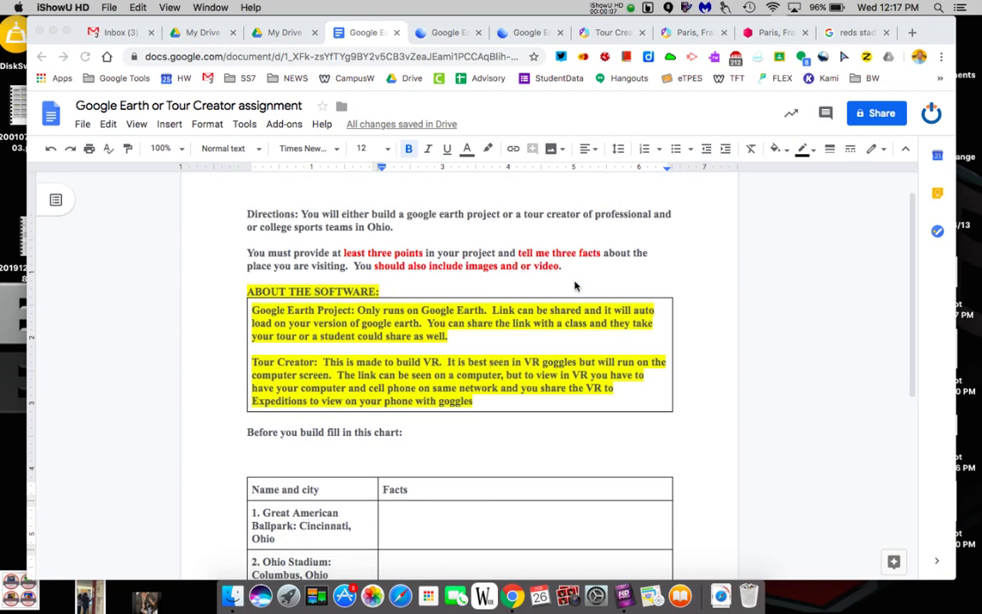
scroll(573, 286, up, 1)
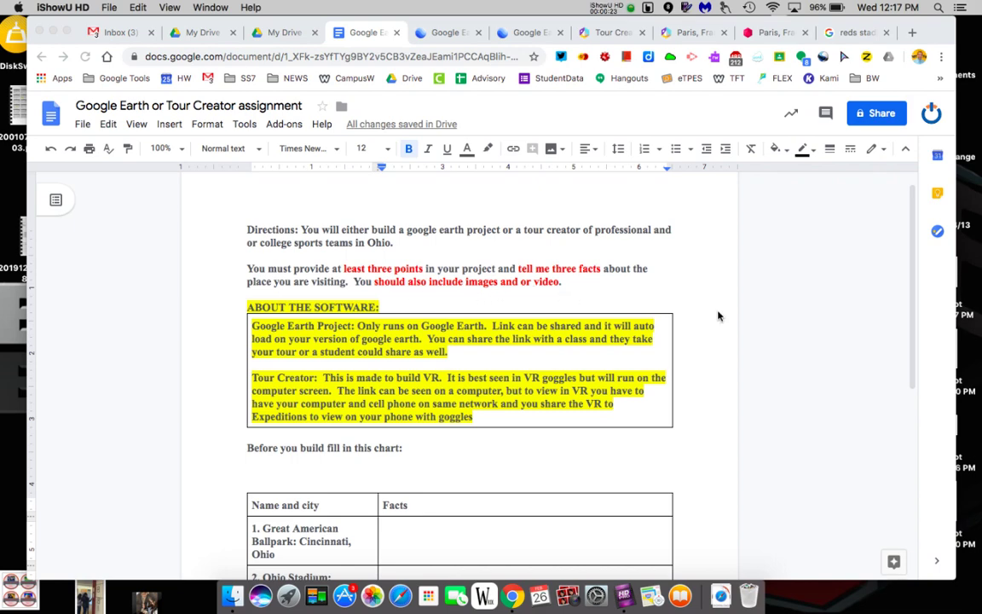
scroll(750, 354, down, 2)
scroll(750, 354, down, 5)
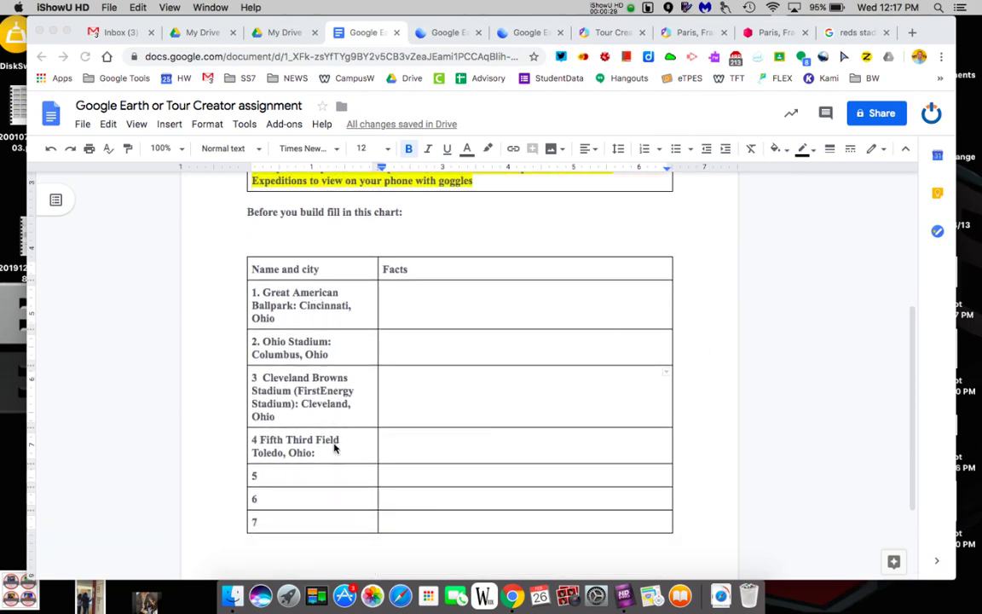
click(395, 293)
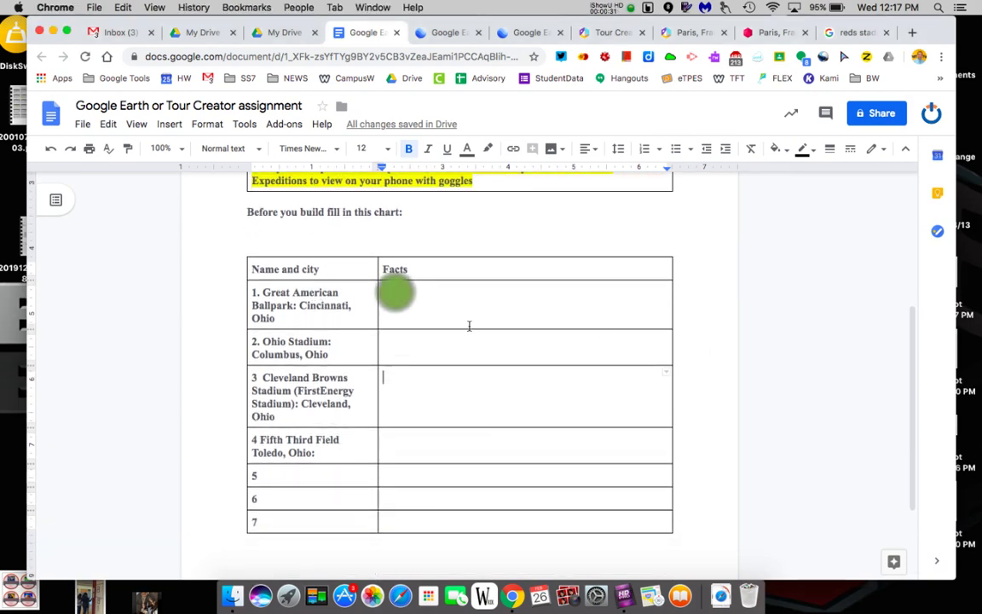
scroll(391, 297, up, 2)
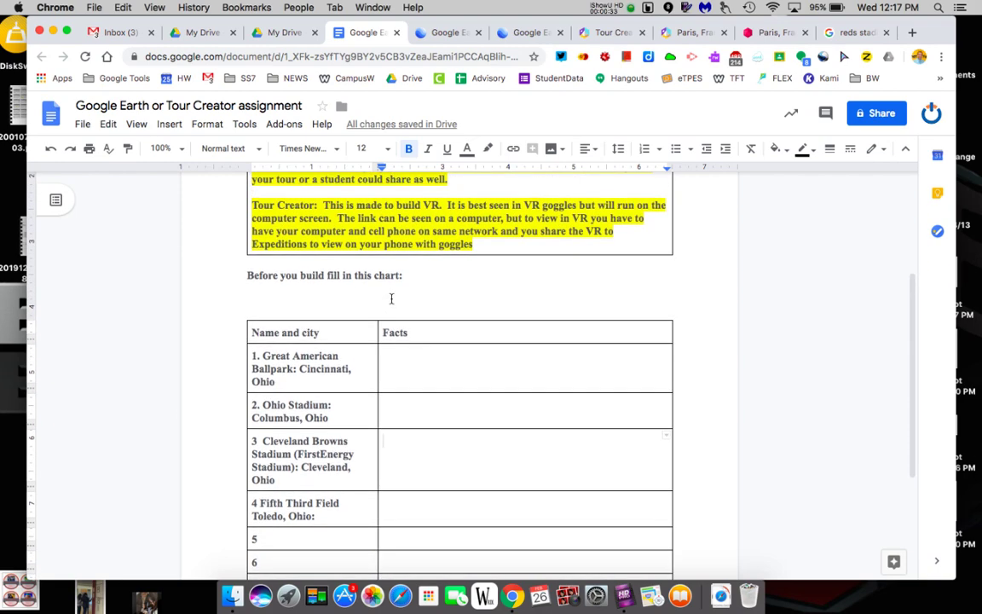
drag(407, 281, 252, 293)
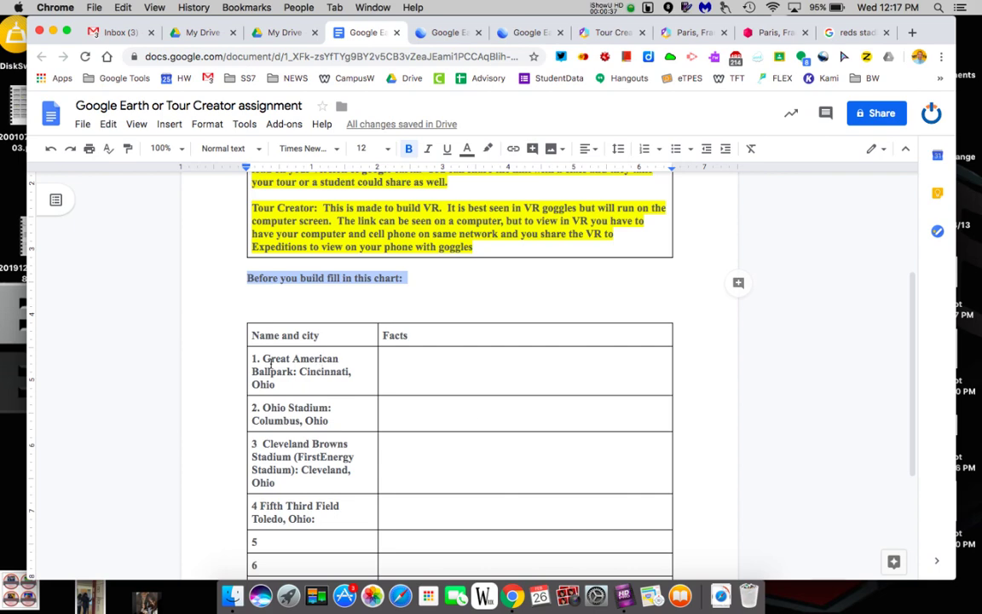
drag(265, 364, 289, 385)
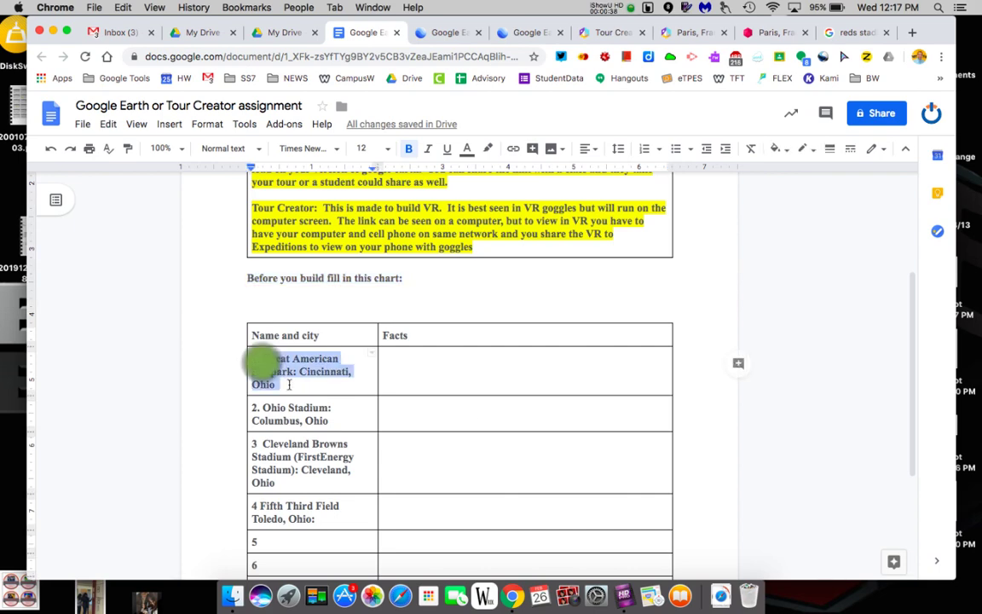
click(460, 357)
scroll(460, 356, up, 3)
scroll(461, 357, up, 2)
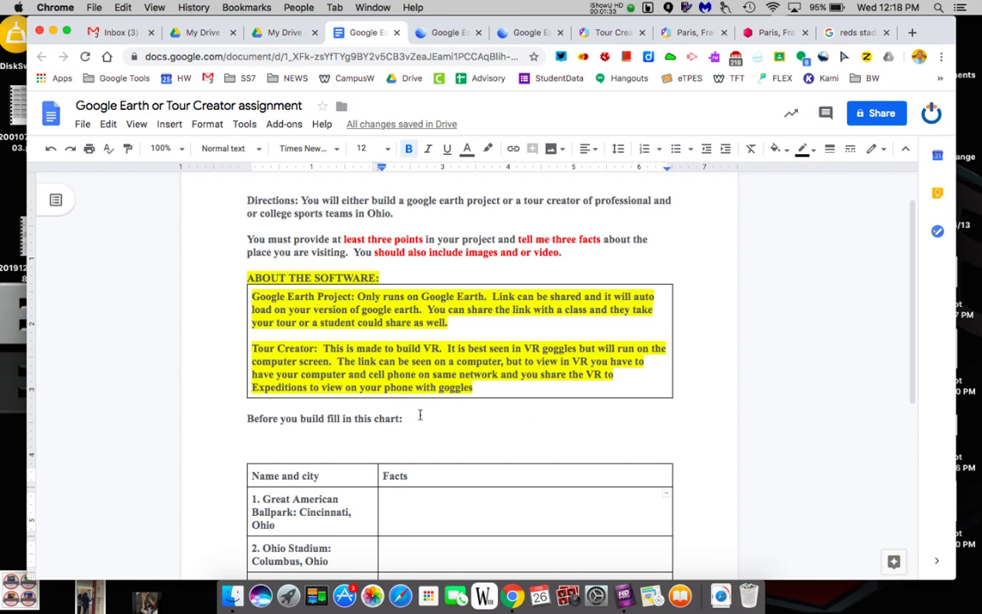
Jump to the Pnyx - Democracy is Born stop, play its video, then view the Pnyx photo.
click(529, 33)
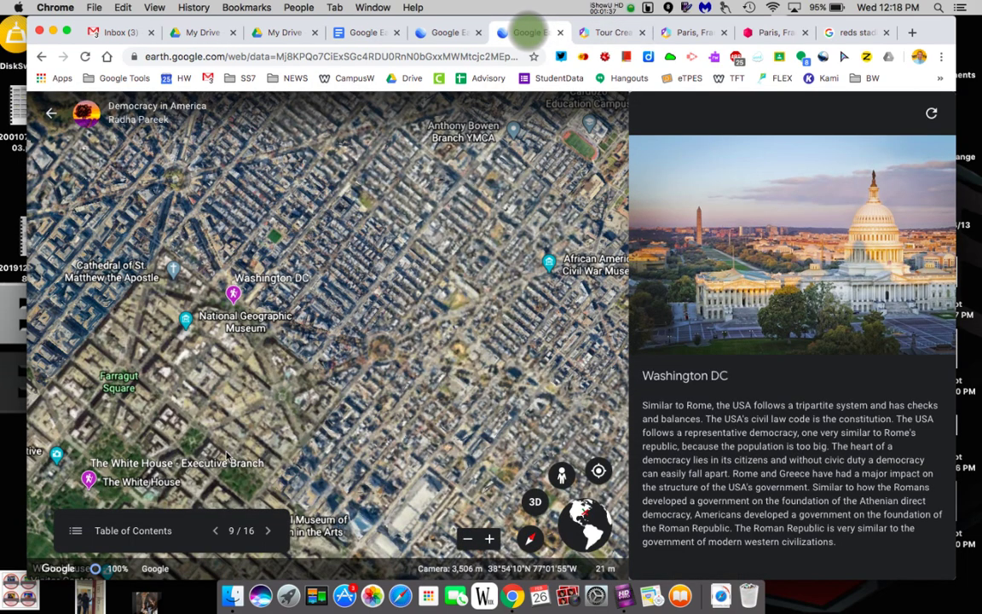
click(76, 532)
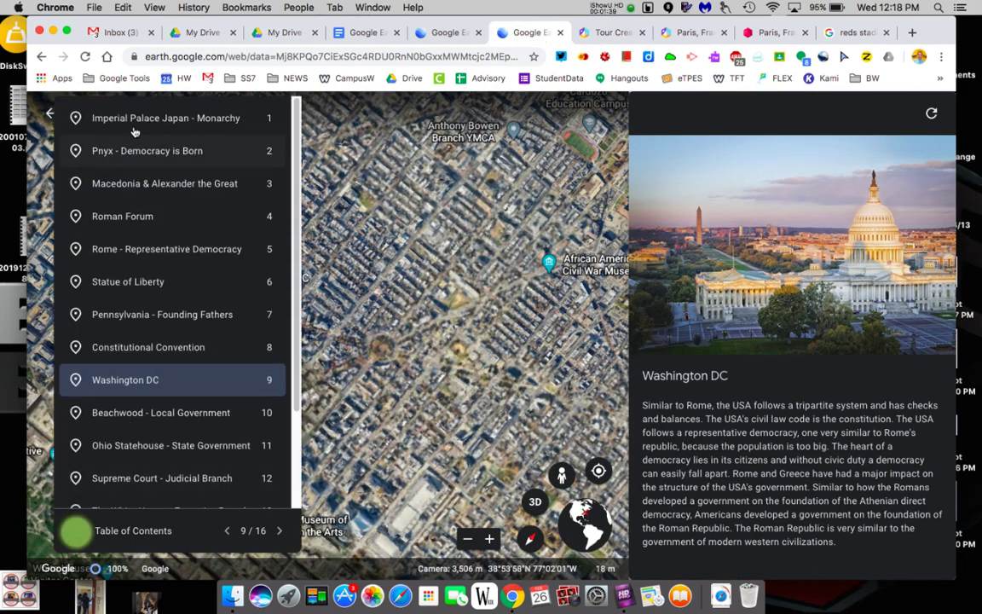
scroll(155, 199, down, 3)
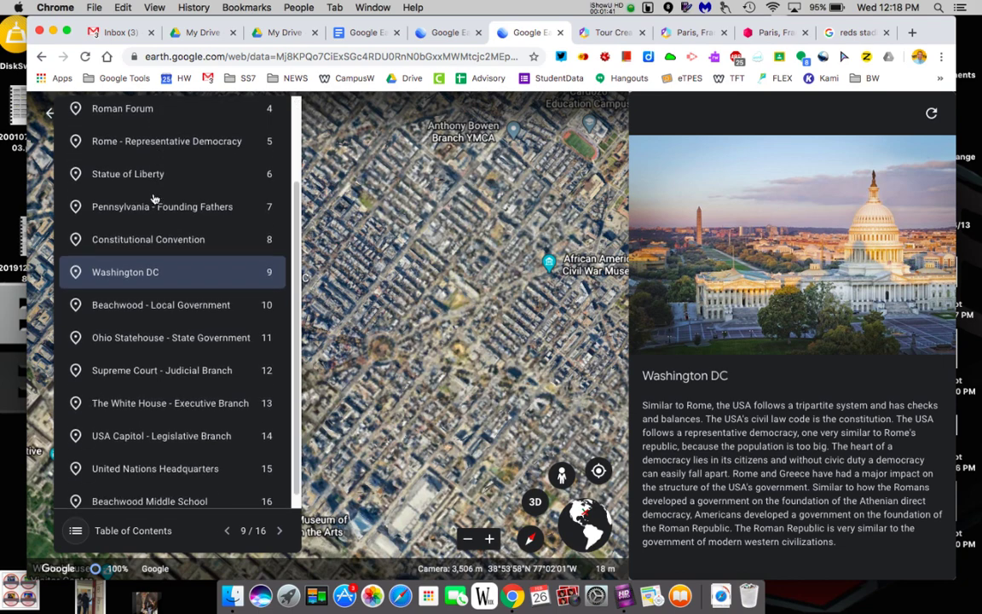
scroll(155, 199, up, 3)
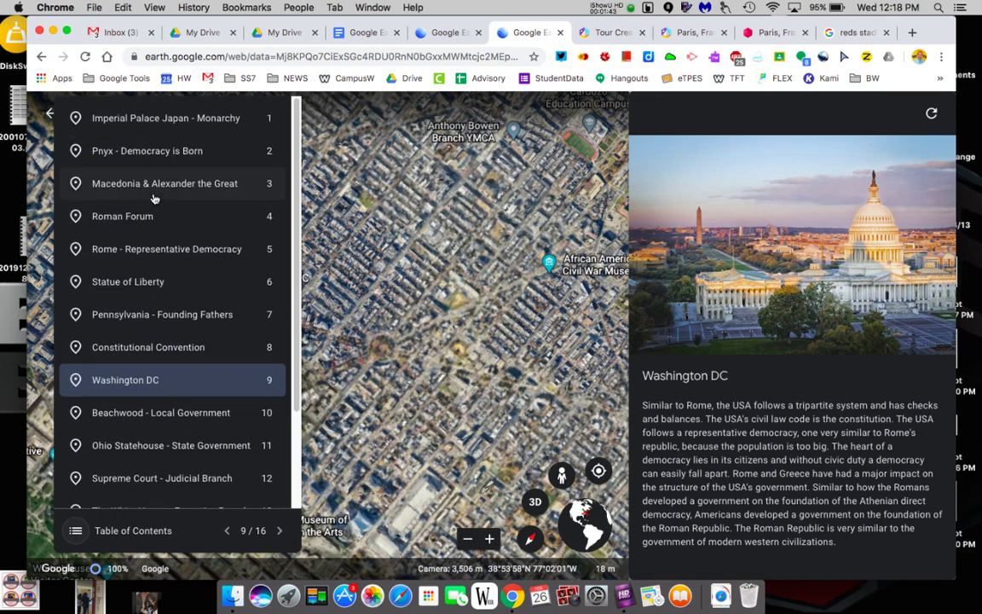
click(152, 154)
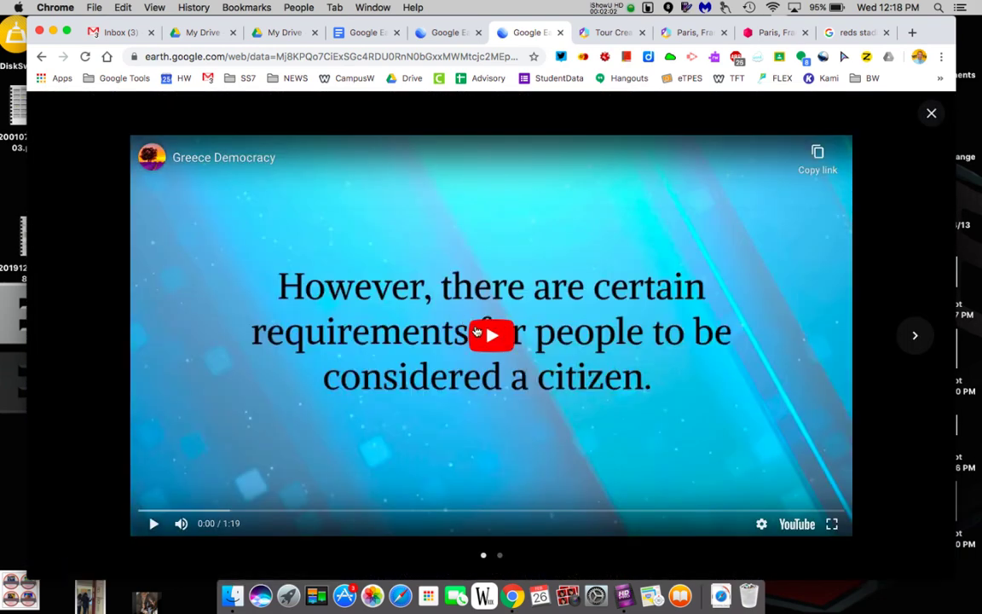
click(477, 332)
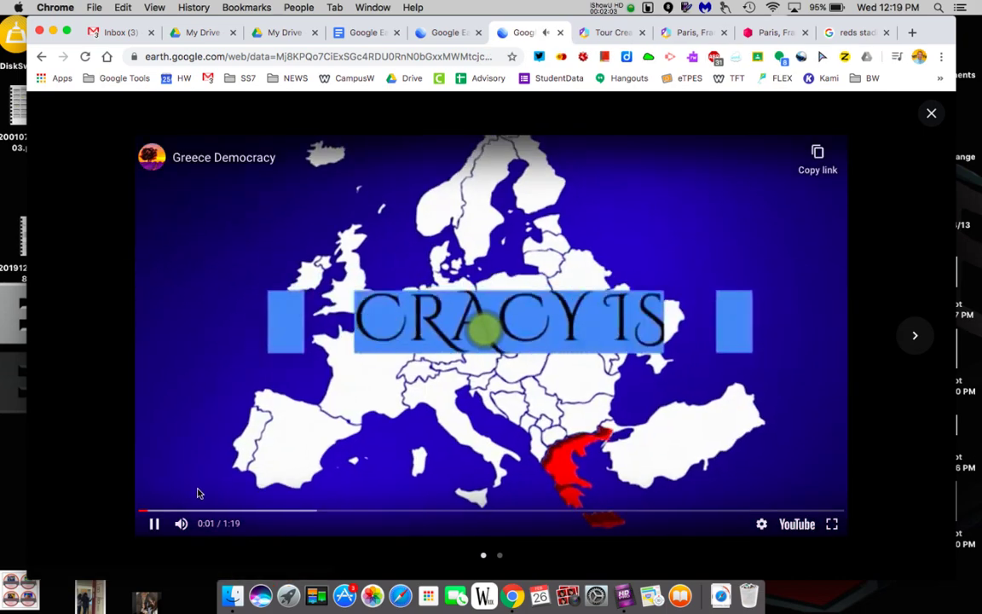
click(154, 526)
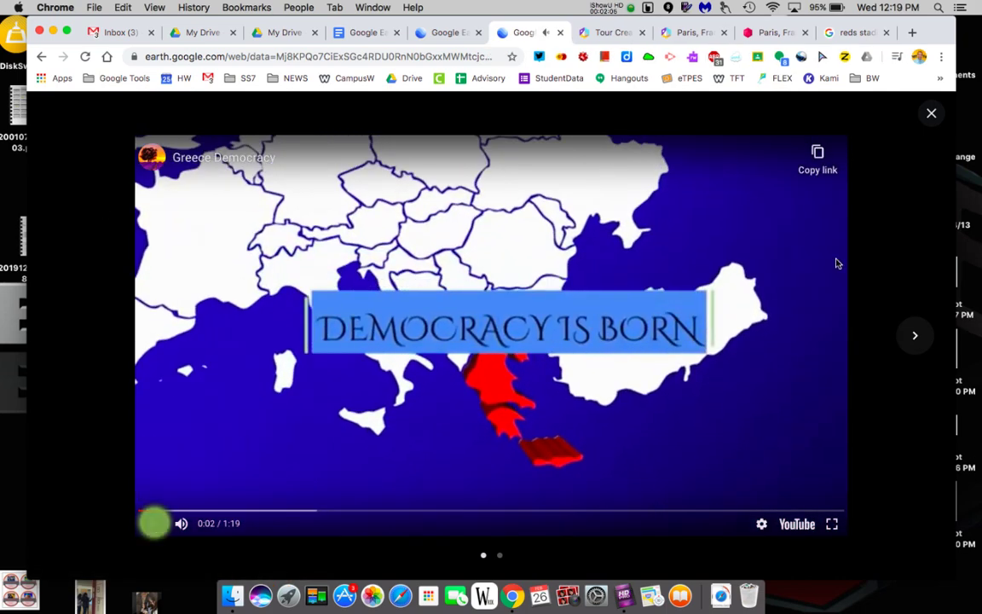
click(931, 113)
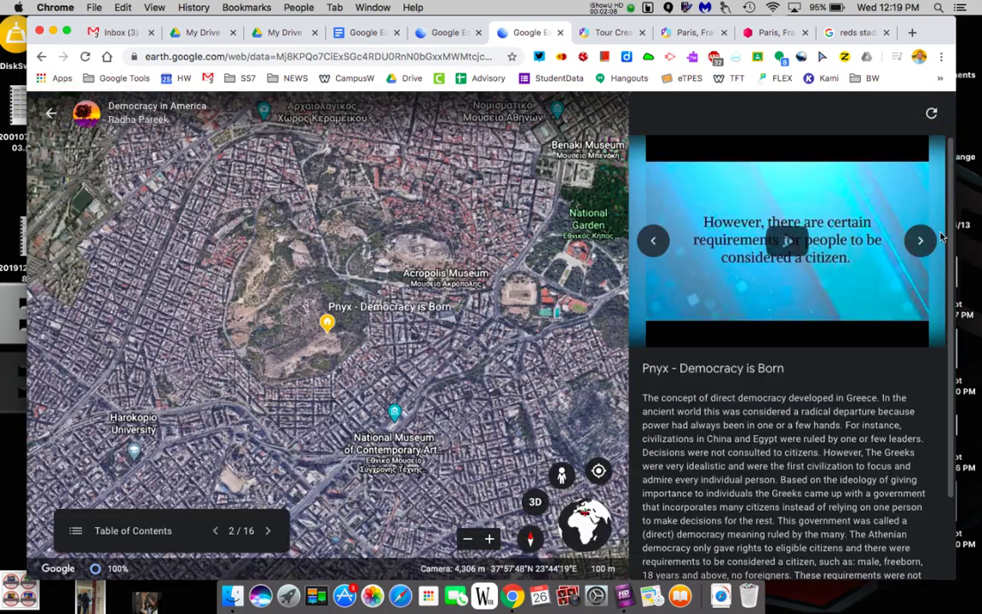
click(922, 240)
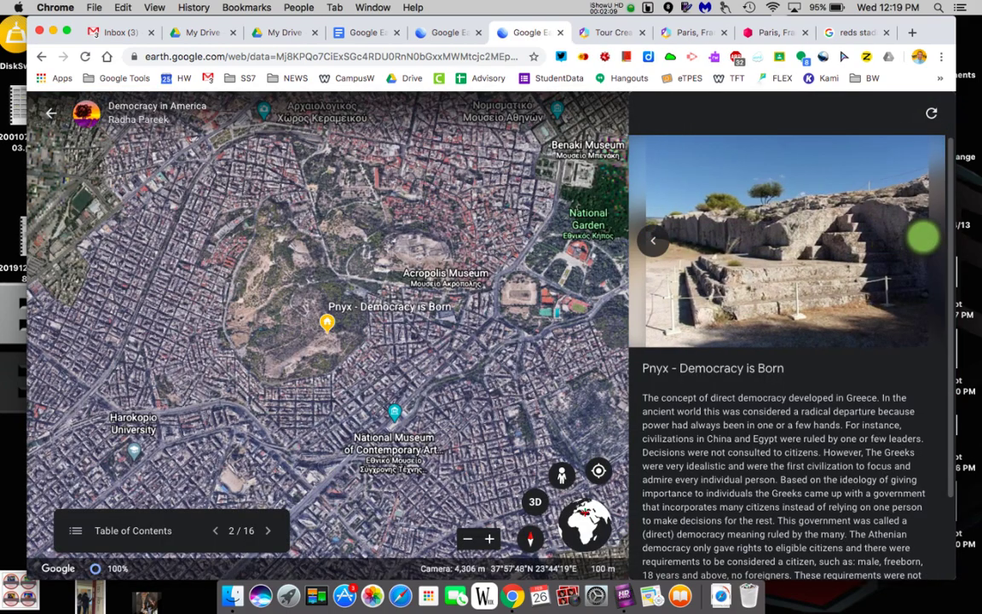
scroll(759, 401, down, 3)
scroll(758, 399, up, 3)
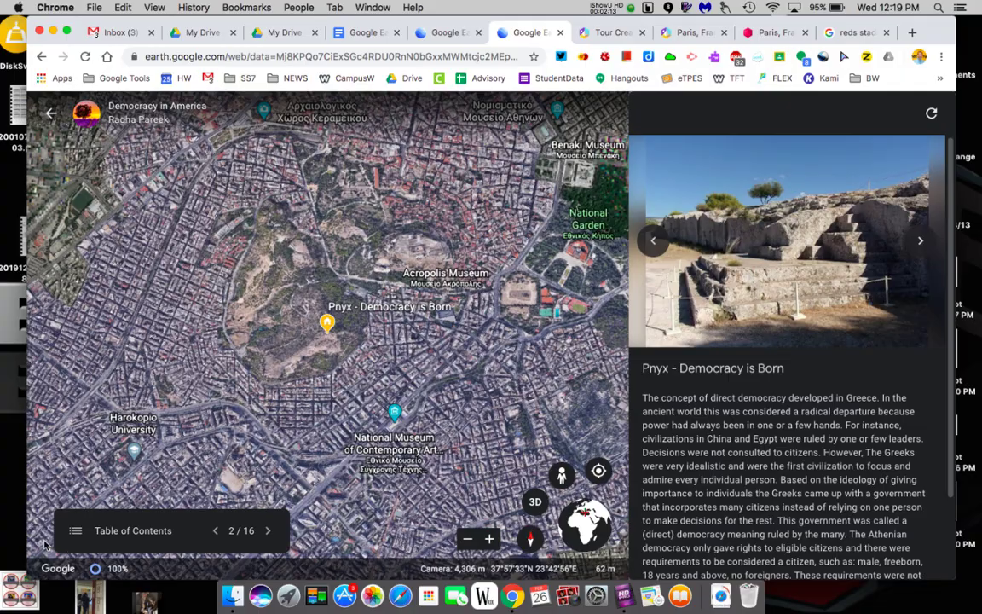
Visit the Ohio Statehouse - State Government stop, then return to the Google Earth projects list.
click(76, 534)
click(135, 442)
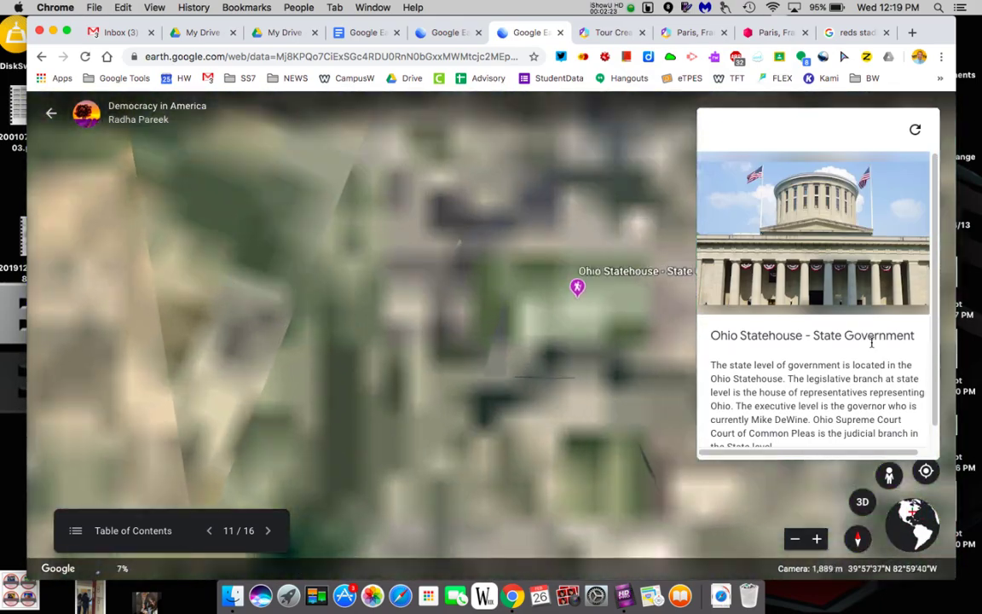
scroll(871, 342, down, 1)
scroll(872, 342, up, 1)
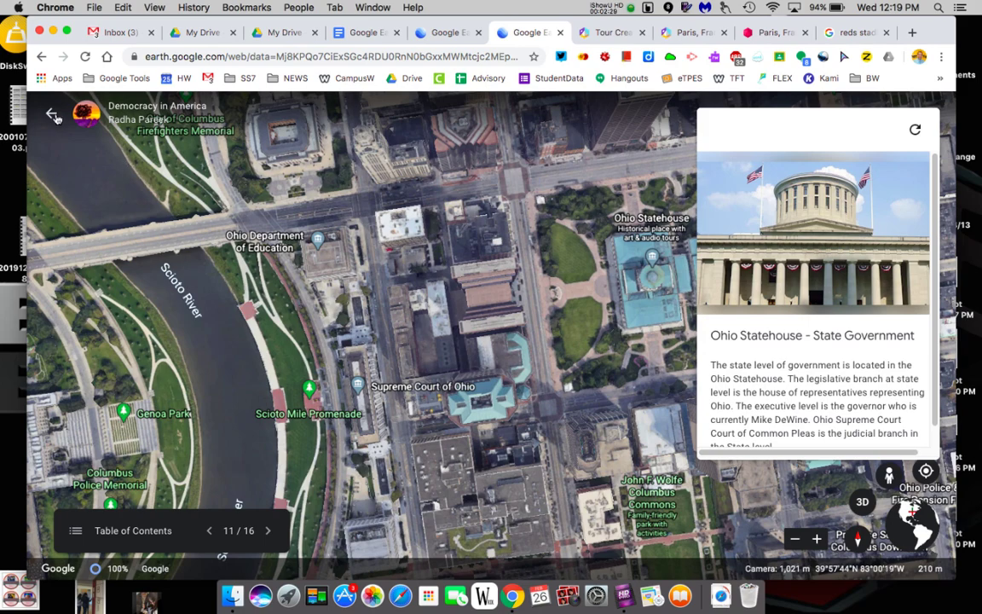
click(51, 113)
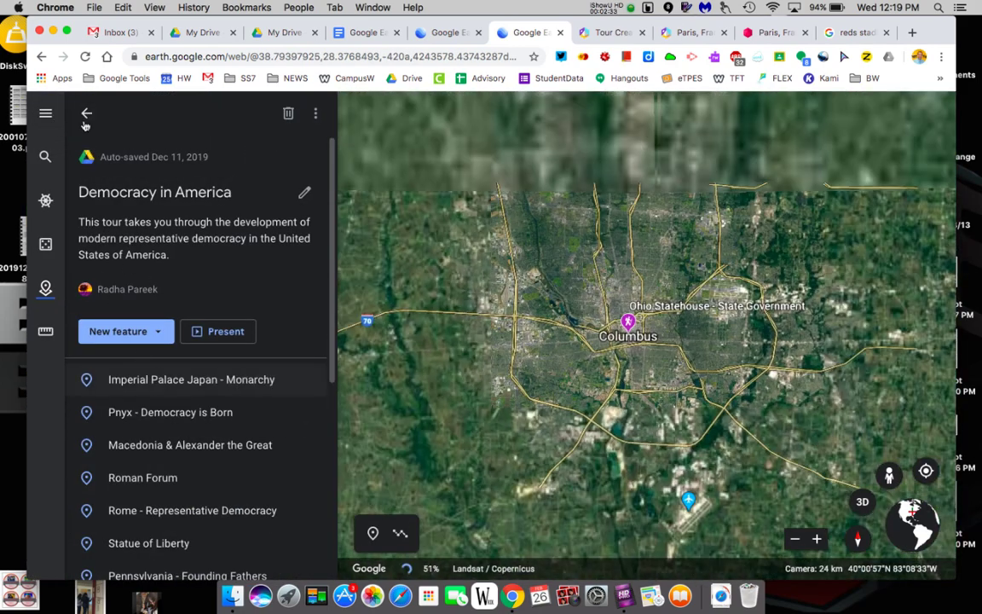
click(85, 117)
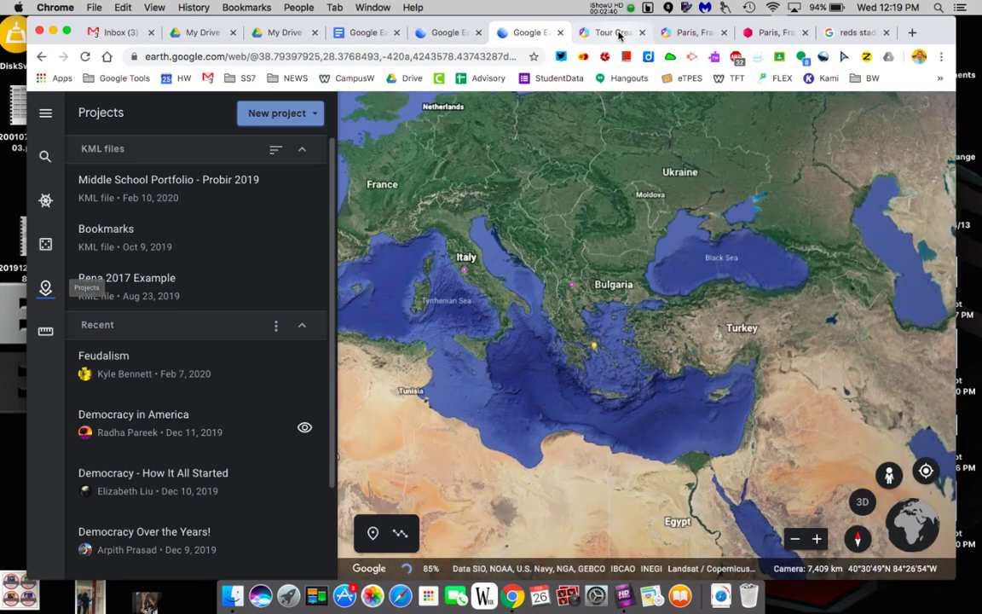
Open the published Paris, France tour in the Poly 360° viewer.
click(620, 34)
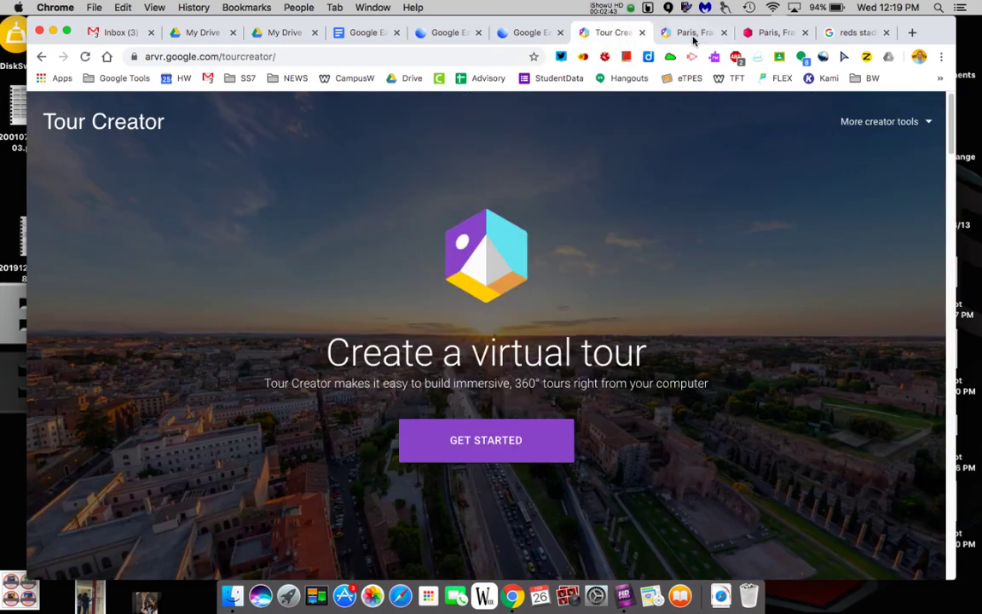
click(691, 32)
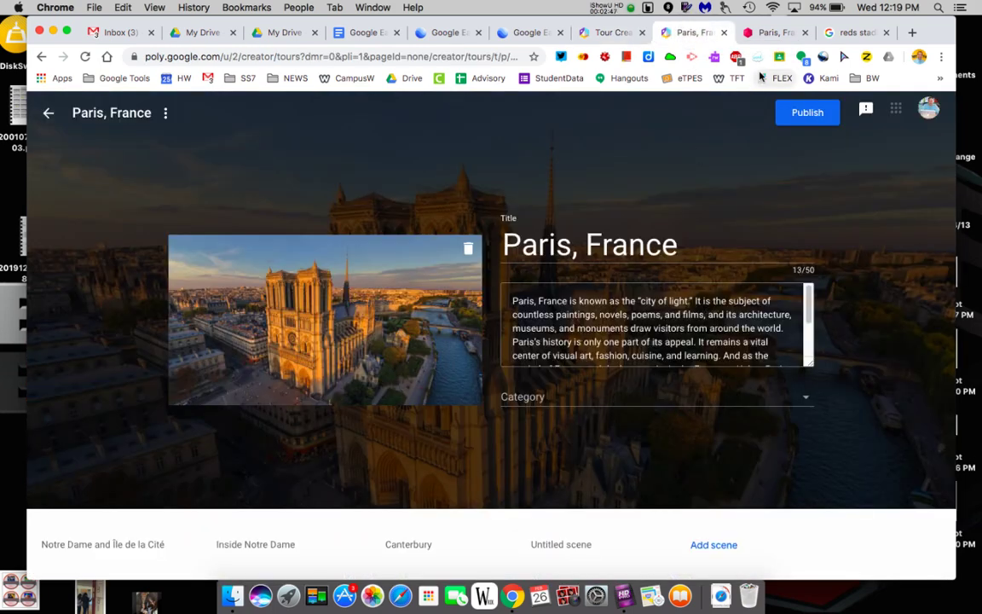
click(765, 32)
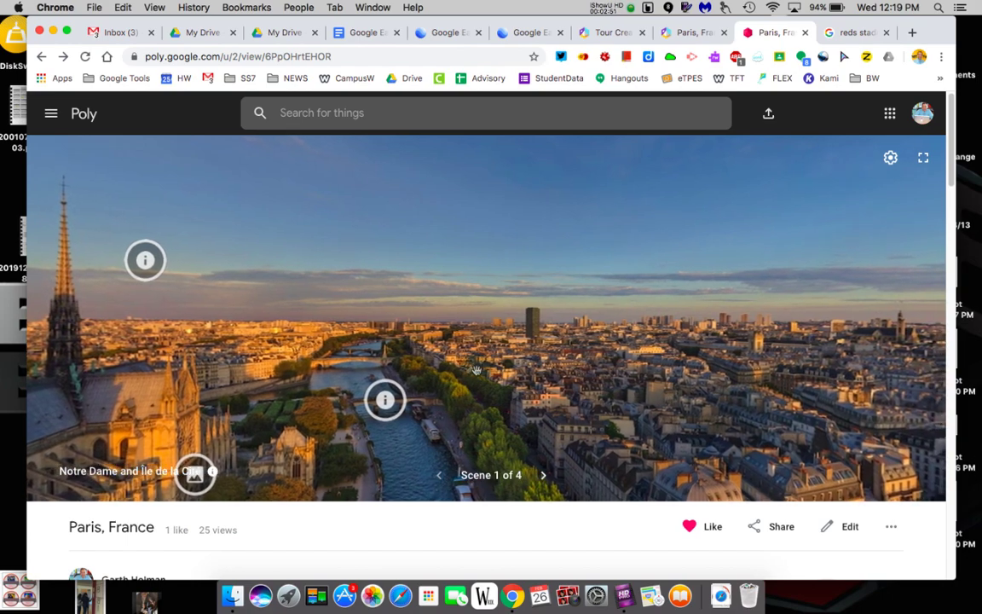
Turn the panorama to face Notre Dame, glancing at the Share options along the way.
drag(476, 370, 523, 371)
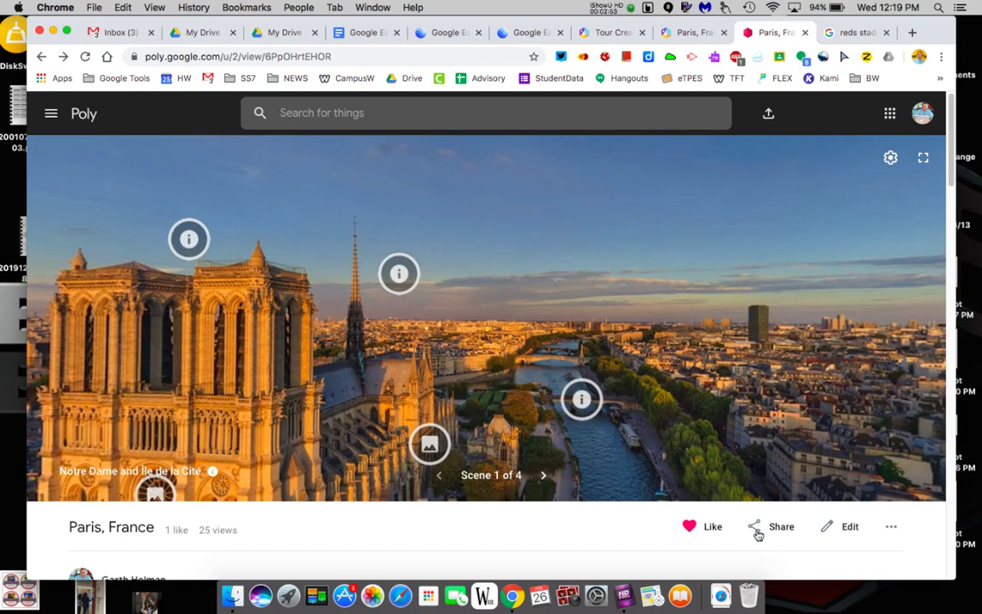
click(754, 526)
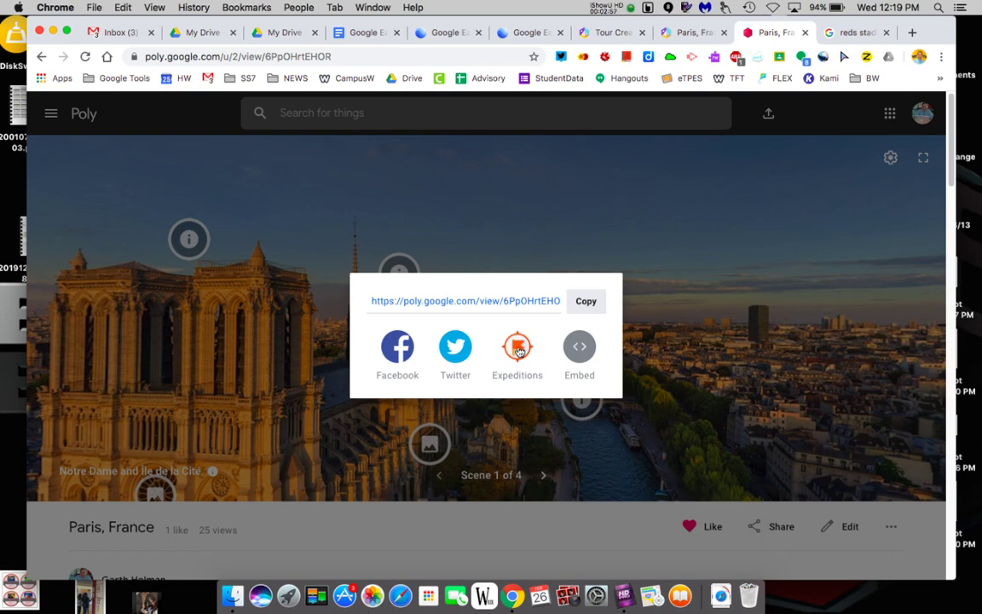
click(765, 373)
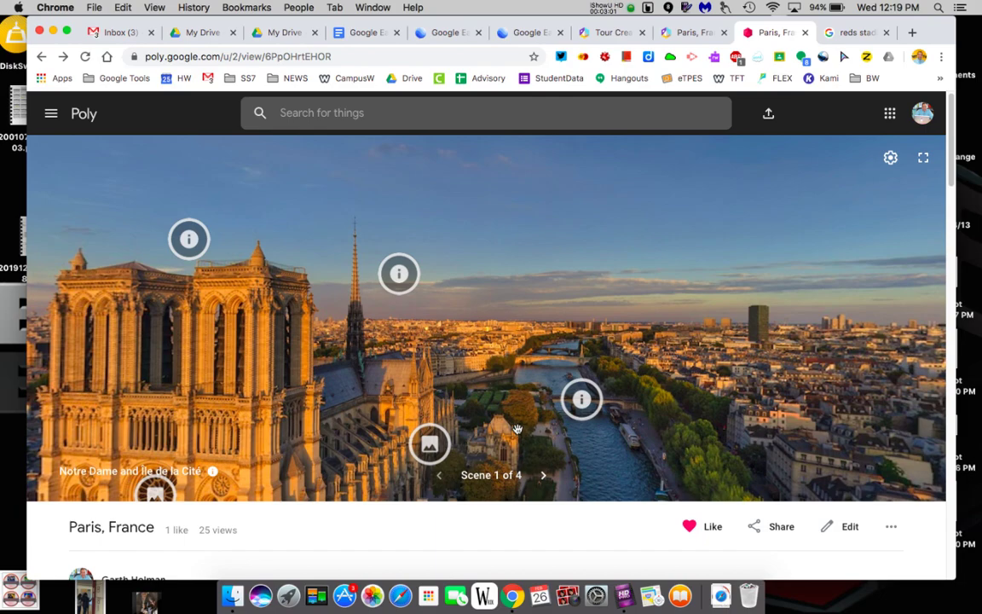
drag(516, 430, 487, 356)
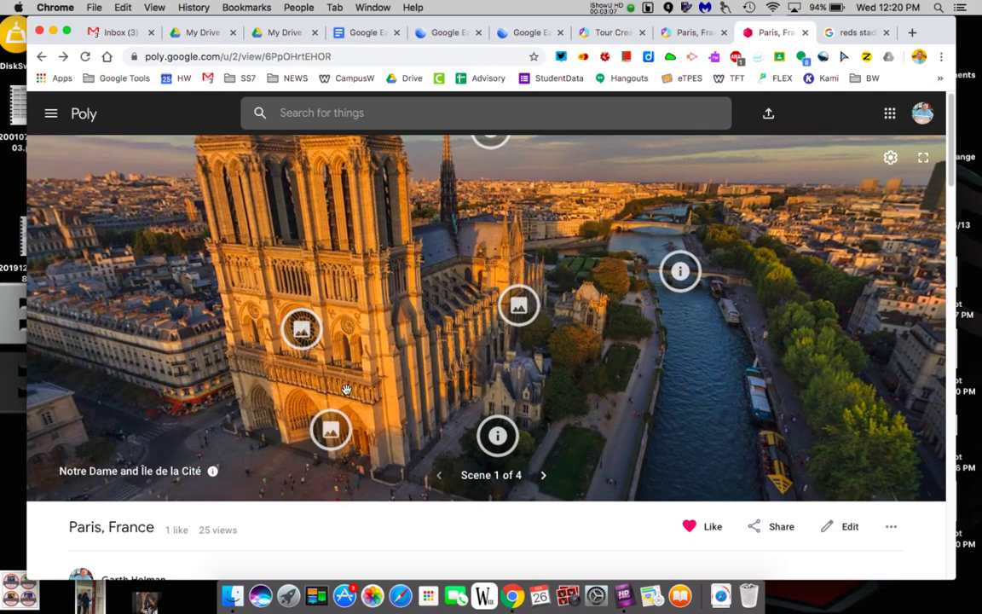
View the facade photo point, then advance to Inside Notre Dame and open the altar close-up.
click(304, 333)
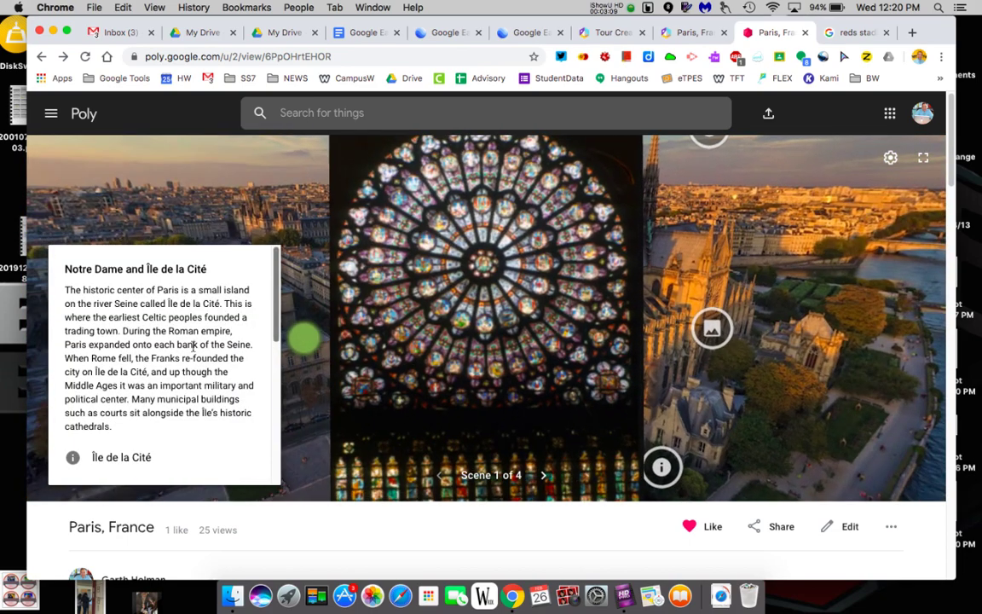
scroll(179, 334, down, 5)
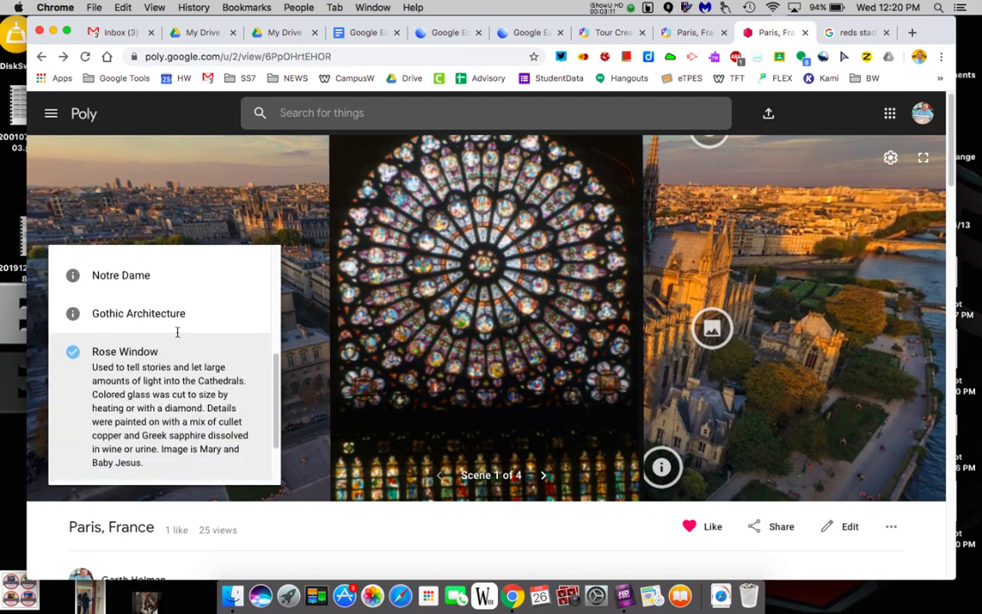
scroll(177, 332, down, 2)
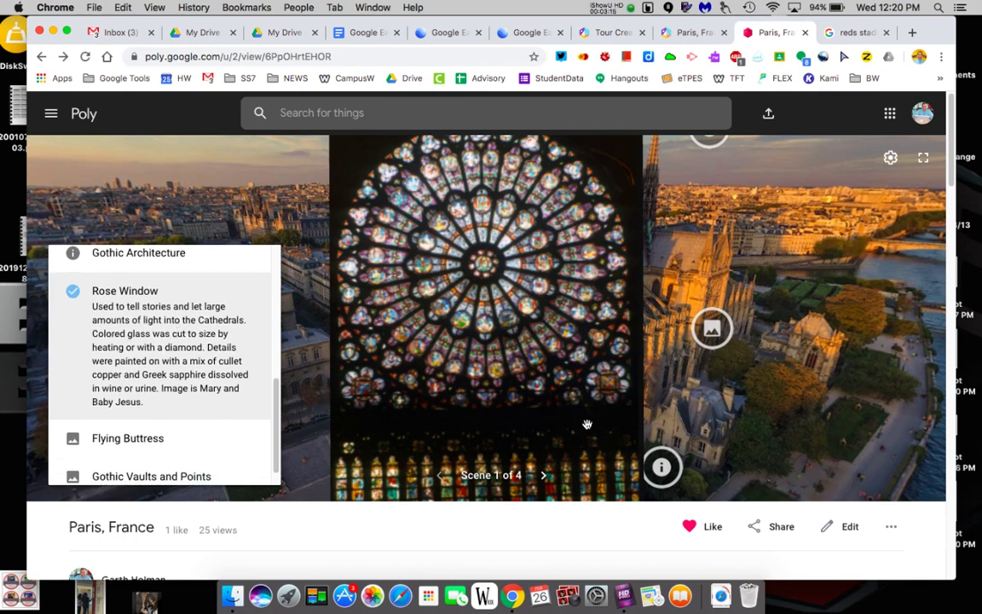
click(544, 475)
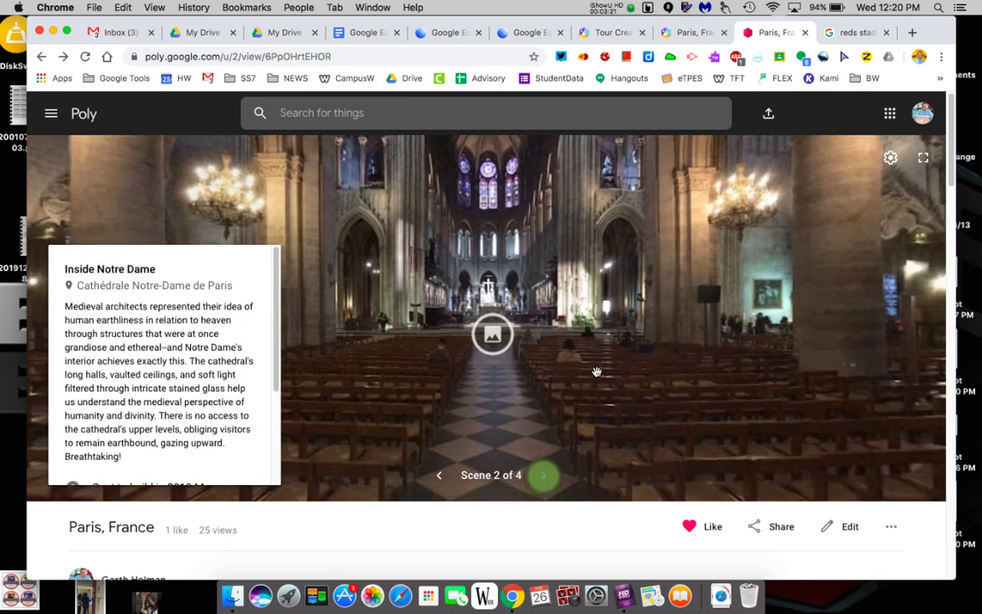
drag(569, 341, 602, 360)
click(631, 424)
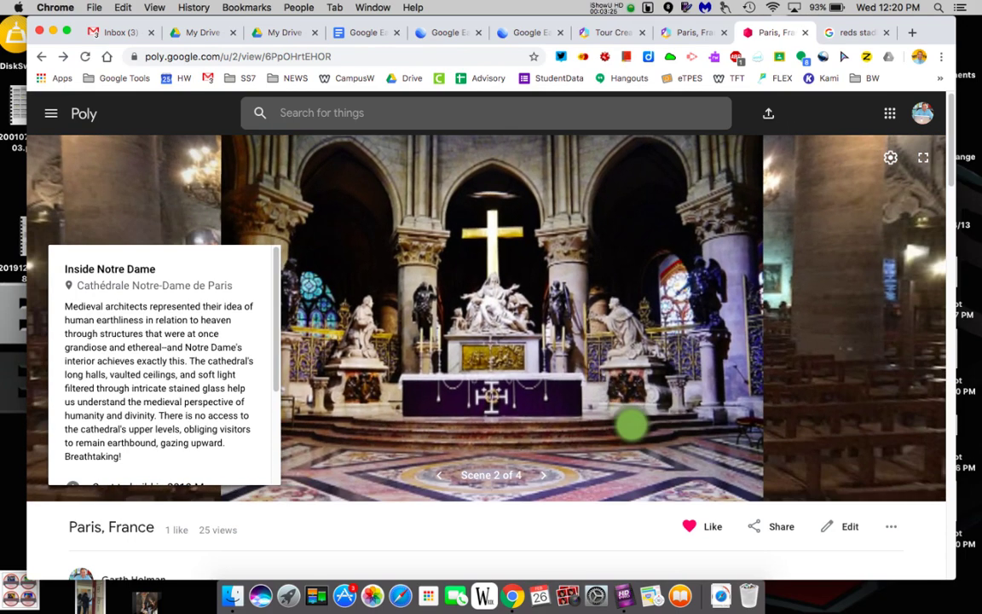
Show the Alter of Notre Dame point's details, then return to the Ohio stadiums chart.
scroll(233, 366, down, 3)
click(142, 382)
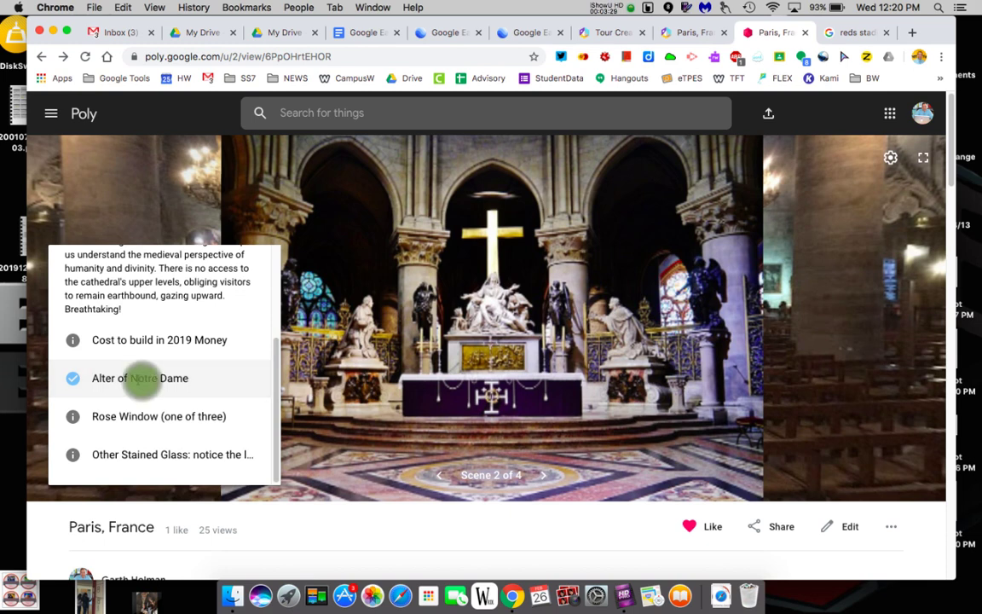
click(74, 382)
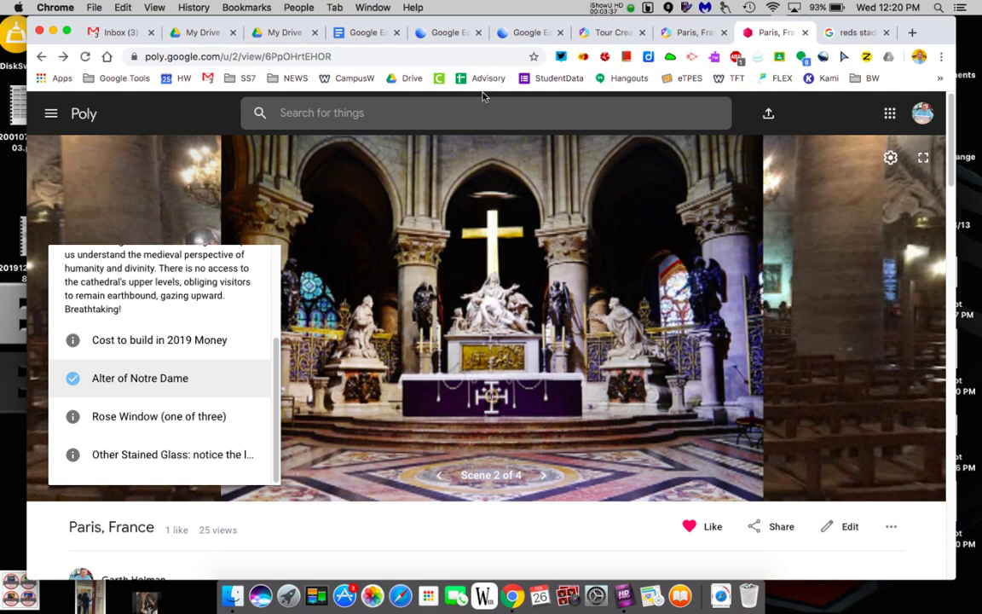
click(366, 33)
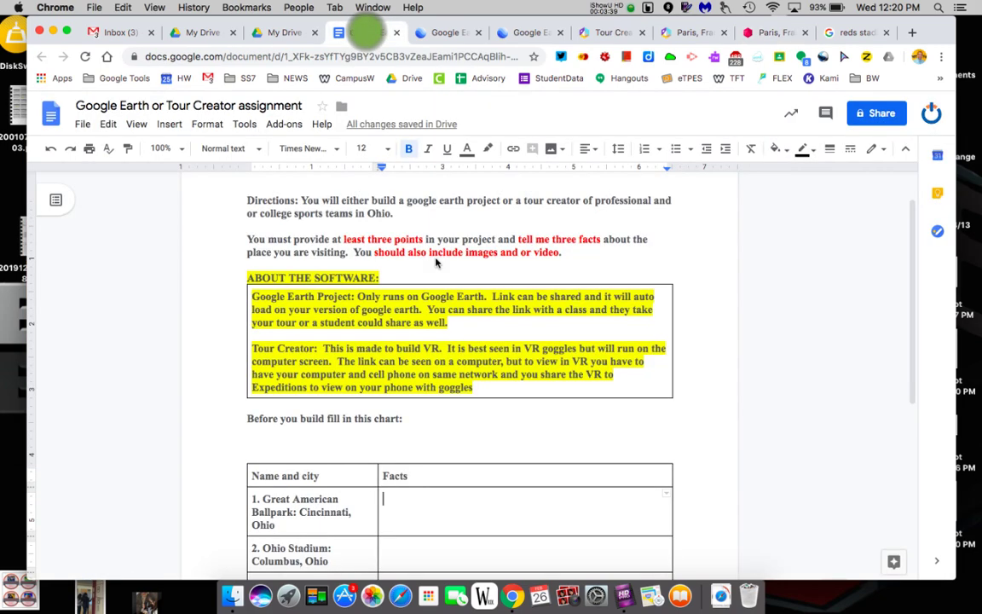
scroll(398, 474, down, 4)
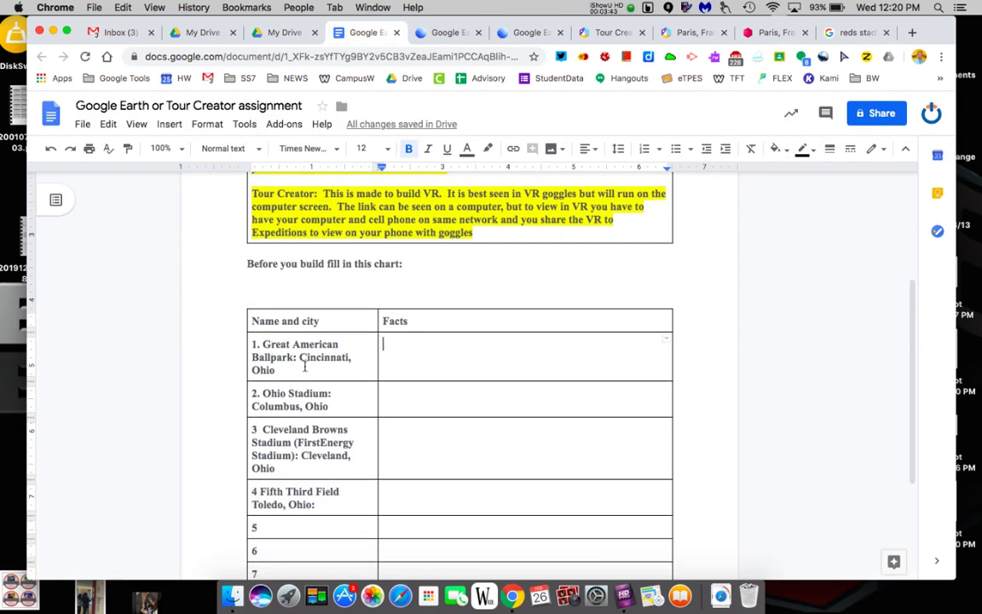
Start a blank Google Earth project and give it the title 'Ohio Sport'.
click(519, 33)
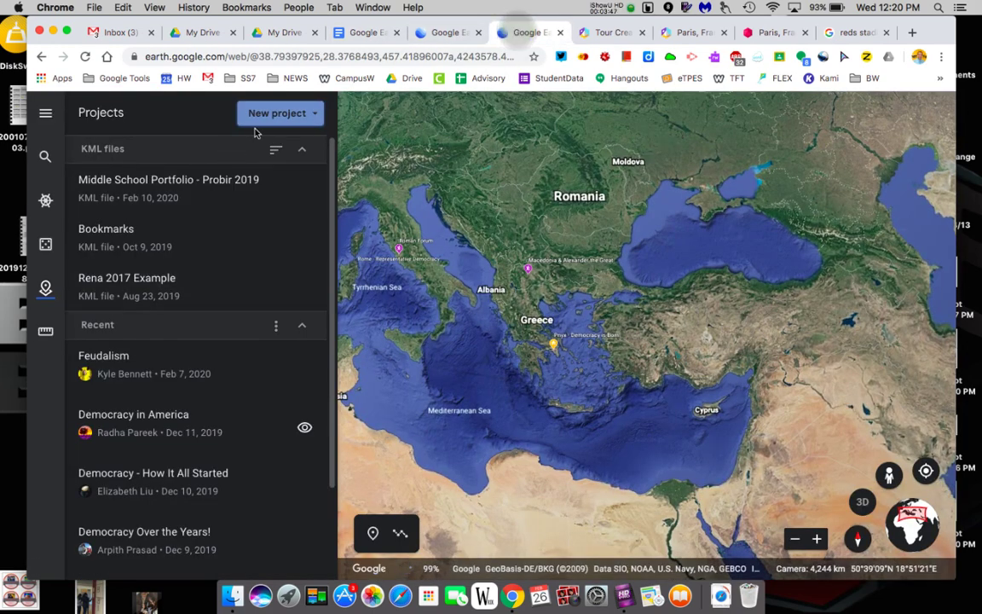
click(265, 108)
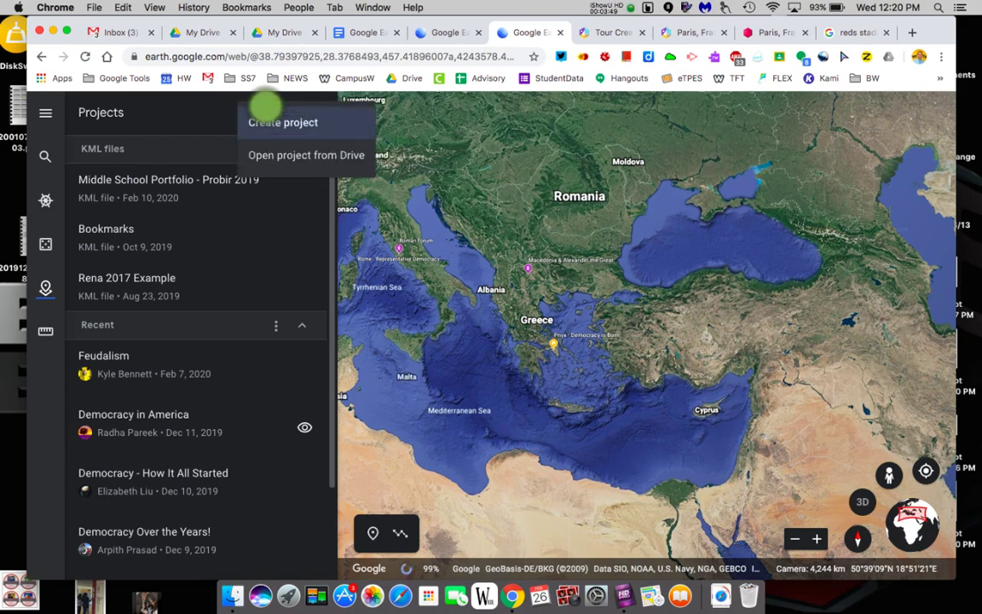
click(290, 127)
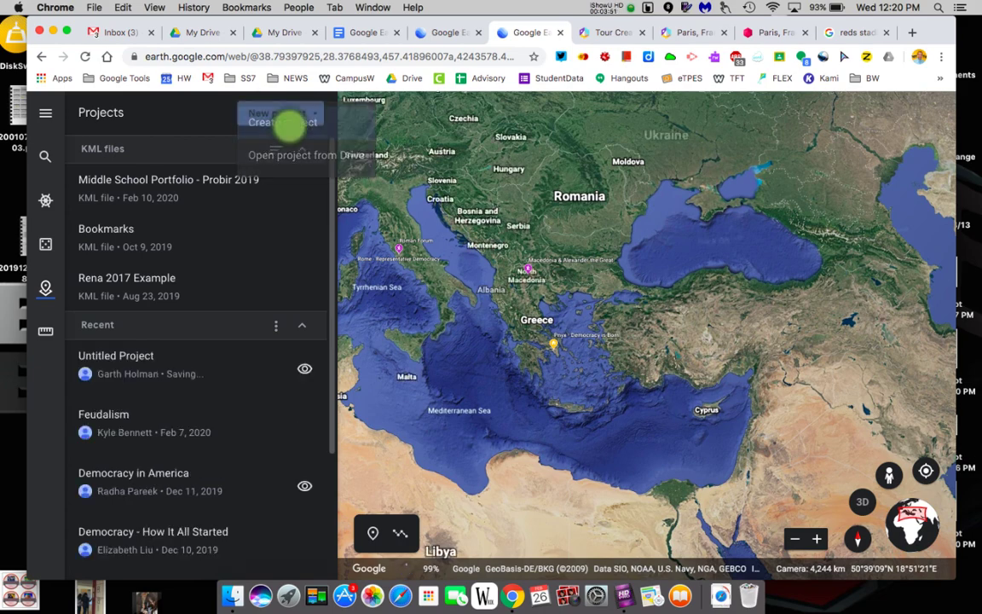
click(136, 194)
text(Ohio Sp)
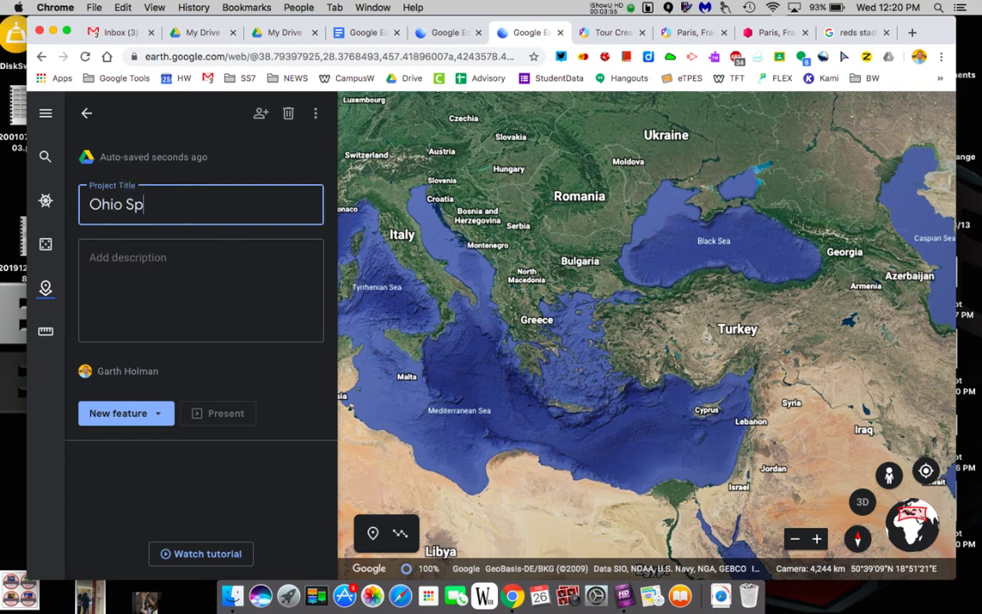
text(ort)
click(107, 258)
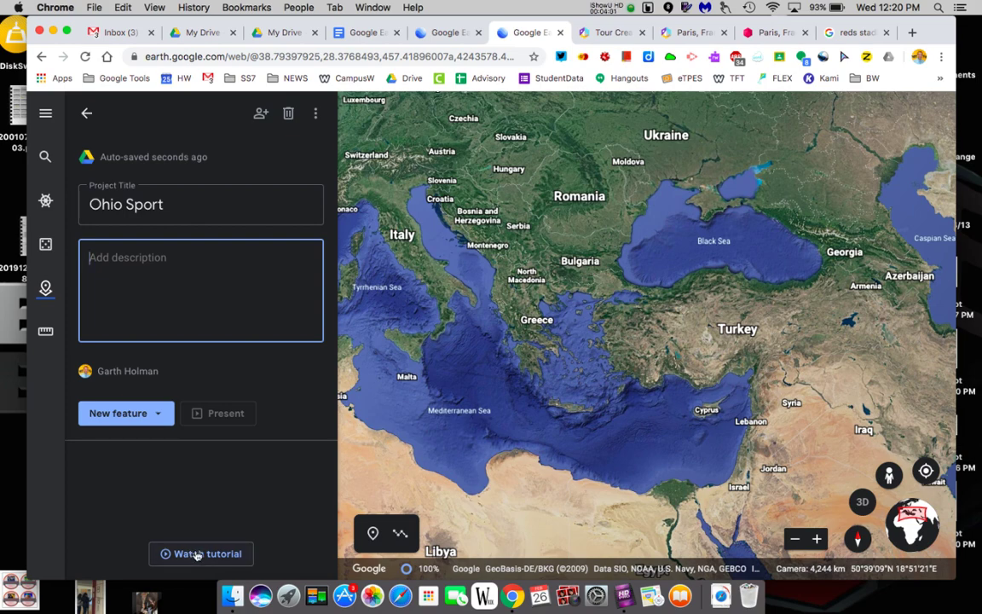
Search to add a place, choosing Great American Ball Park from recent searches.
click(158, 416)
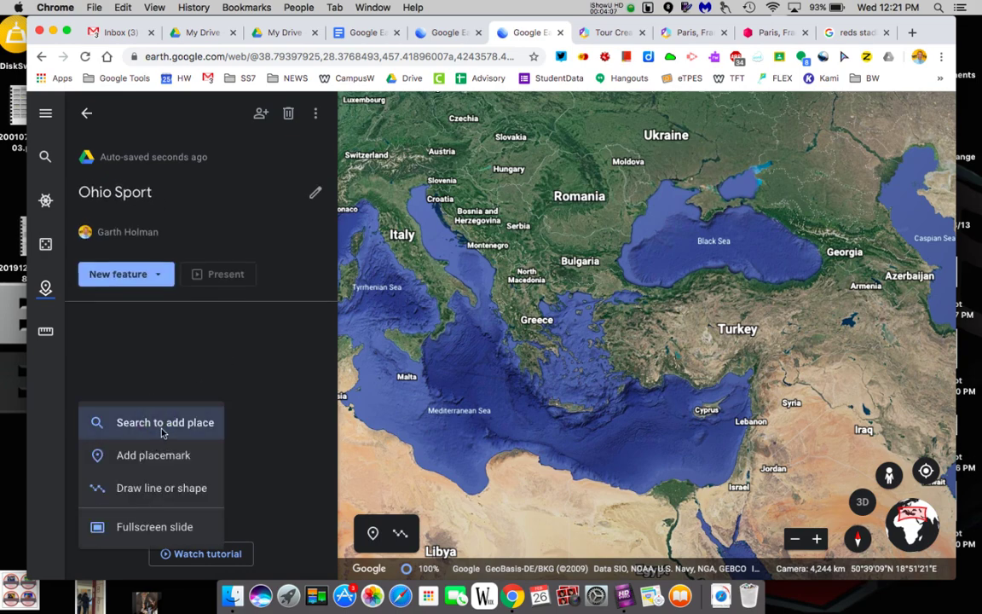
click(162, 423)
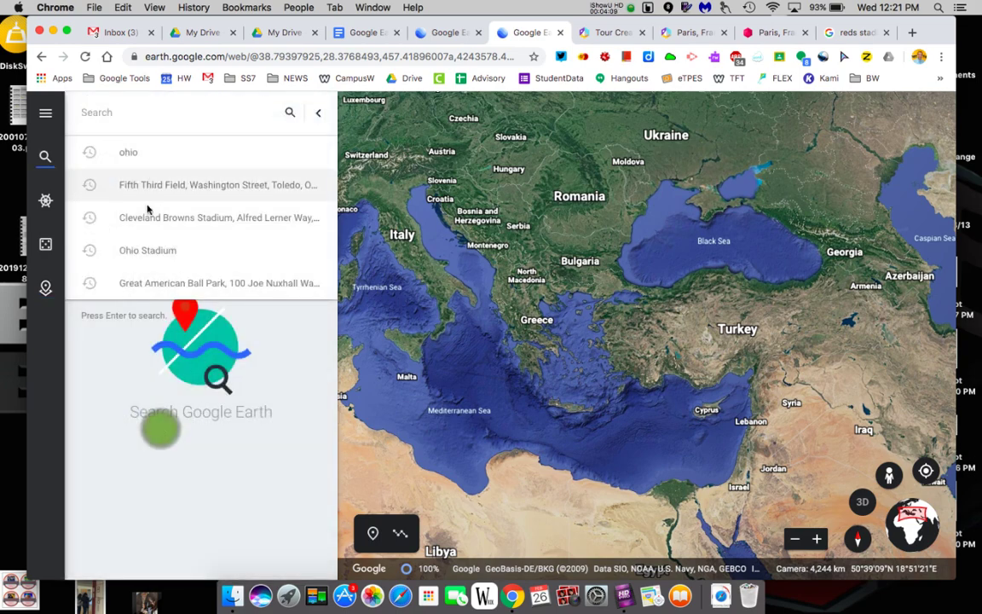
click(202, 285)
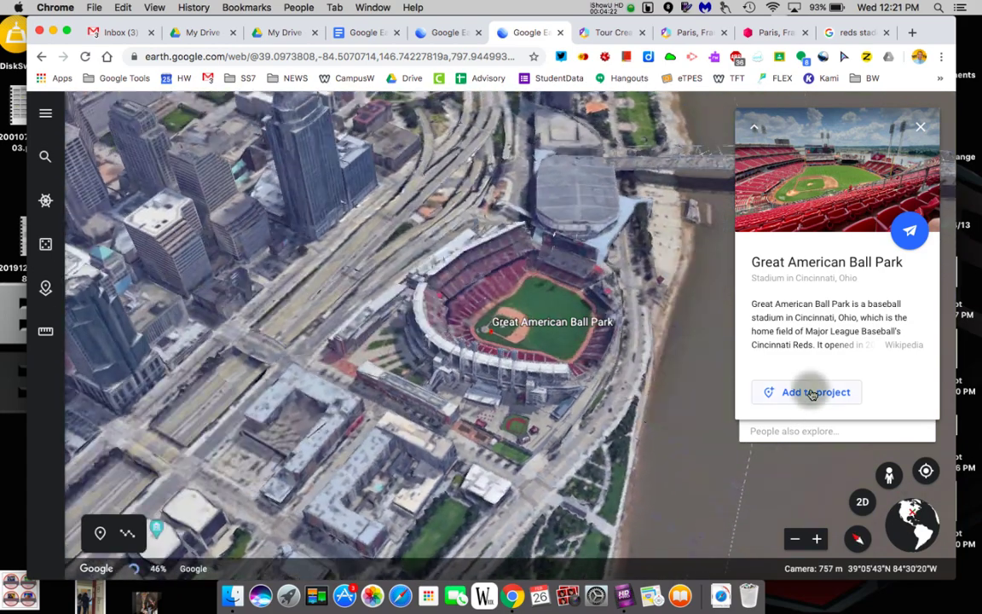
Add Great American Ball Park to the project with a star placemark icon.
click(812, 392)
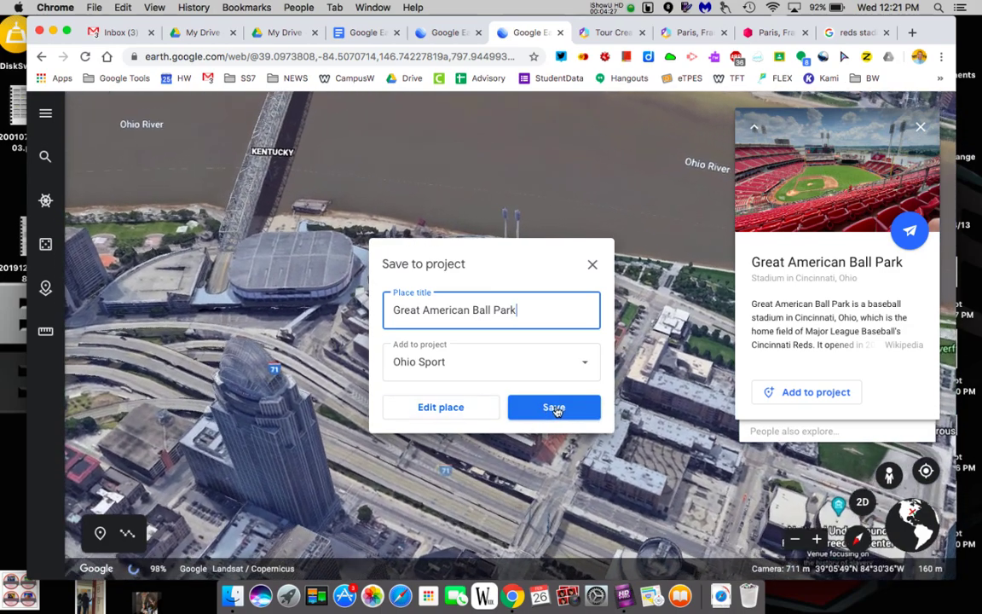
click(449, 408)
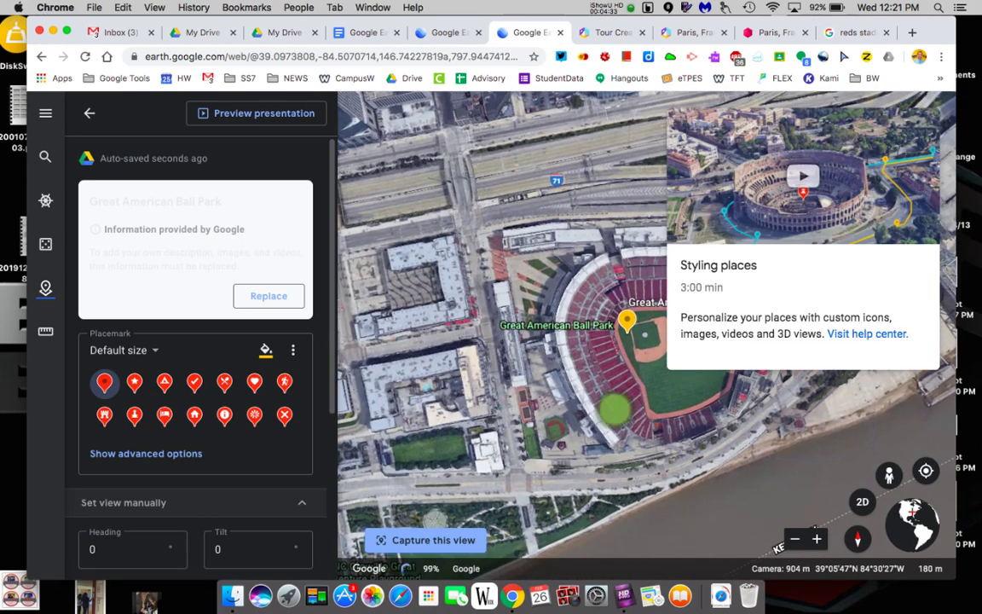
click(614, 411)
drag(682, 457, 653, 421)
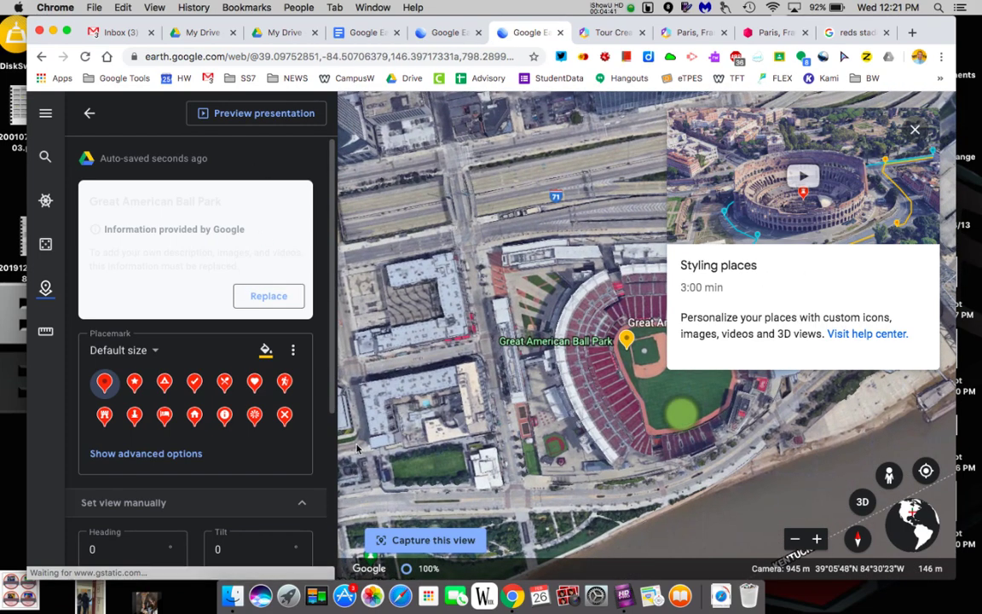
click(134, 384)
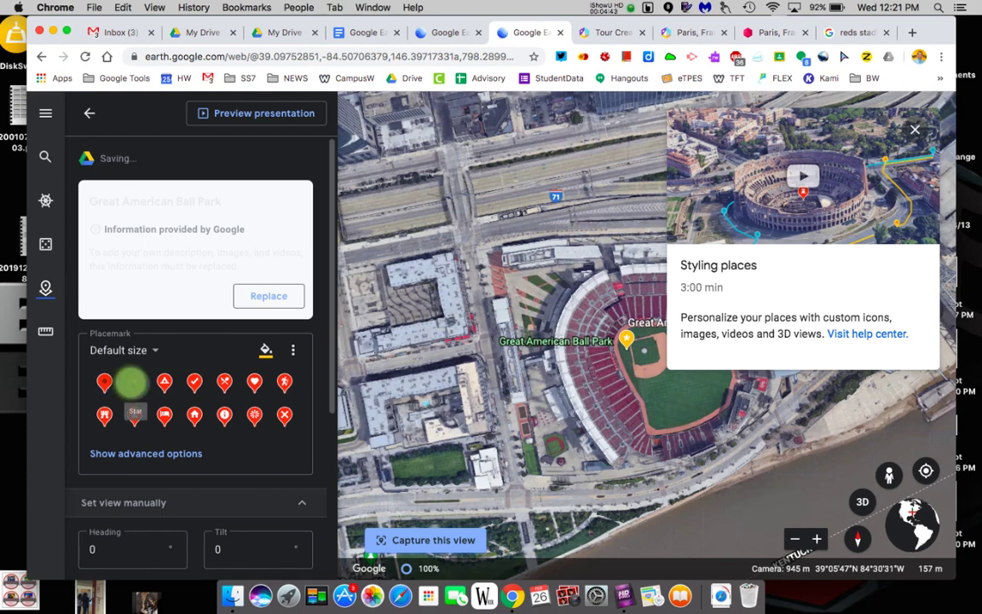
click(90, 114)
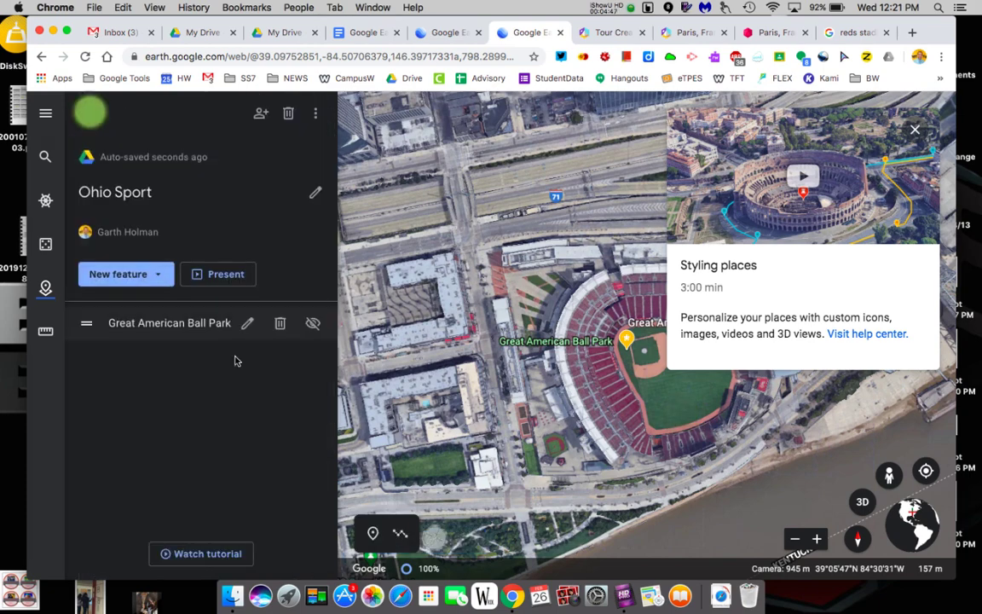
Save the ball park into Ohio Sport again and open its first entry for editing.
click(179, 324)
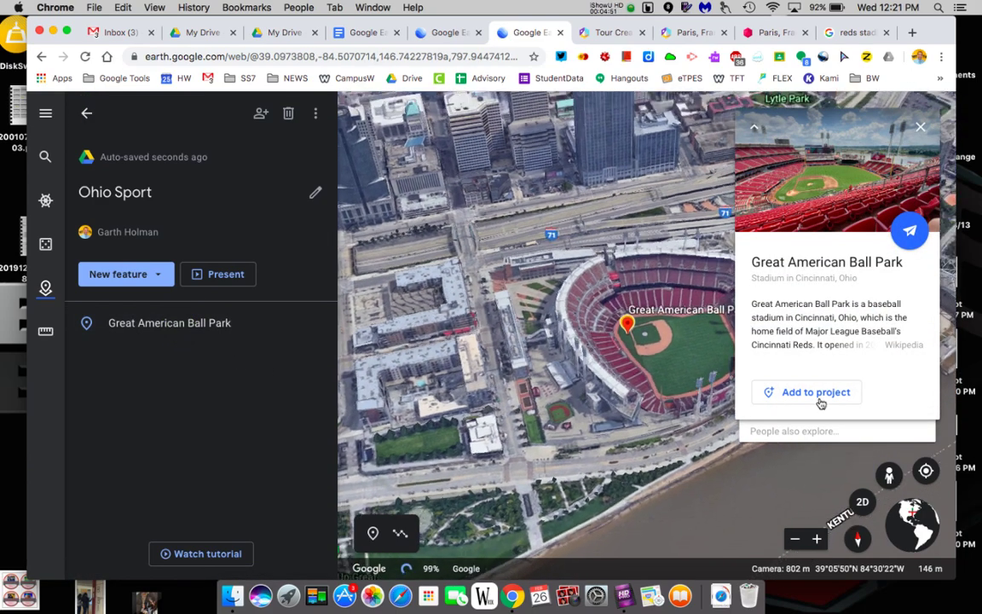
click(819, 394)
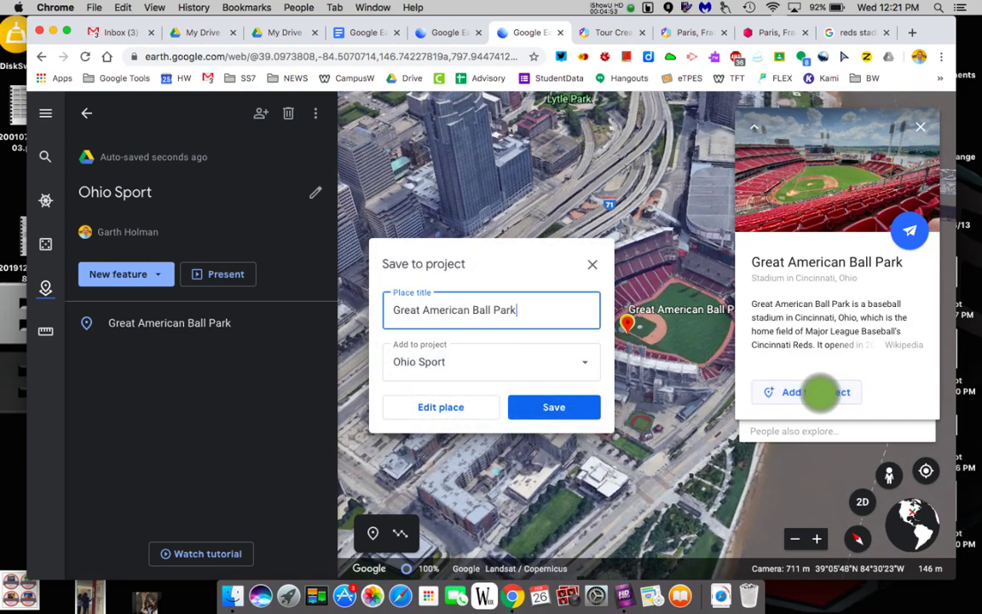
click(555, 408)
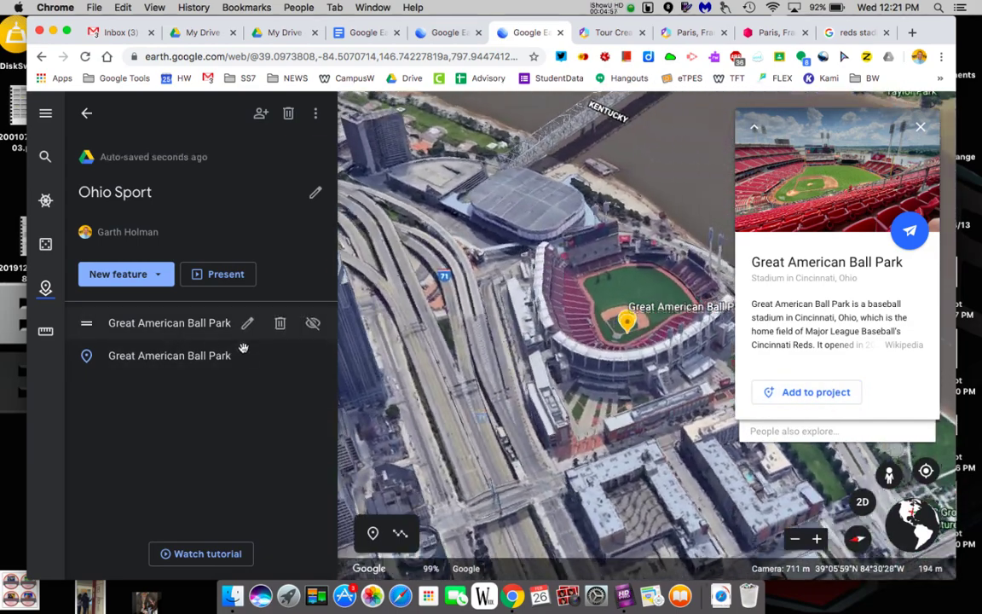
click(247, 323)
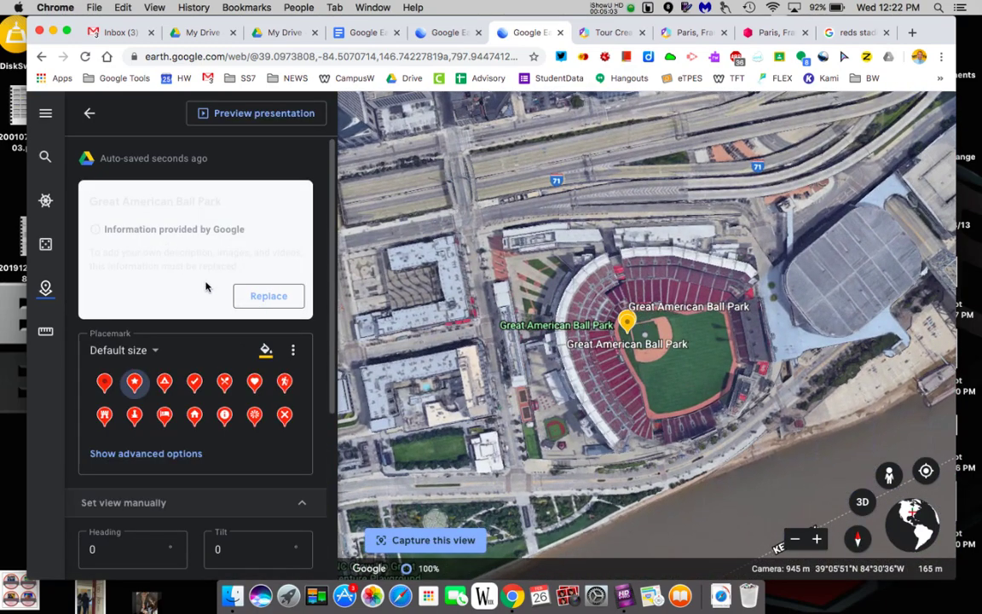
Switch the ball park to custom content and attach the first logo from a 'Reds' image search.
click(265, 297)
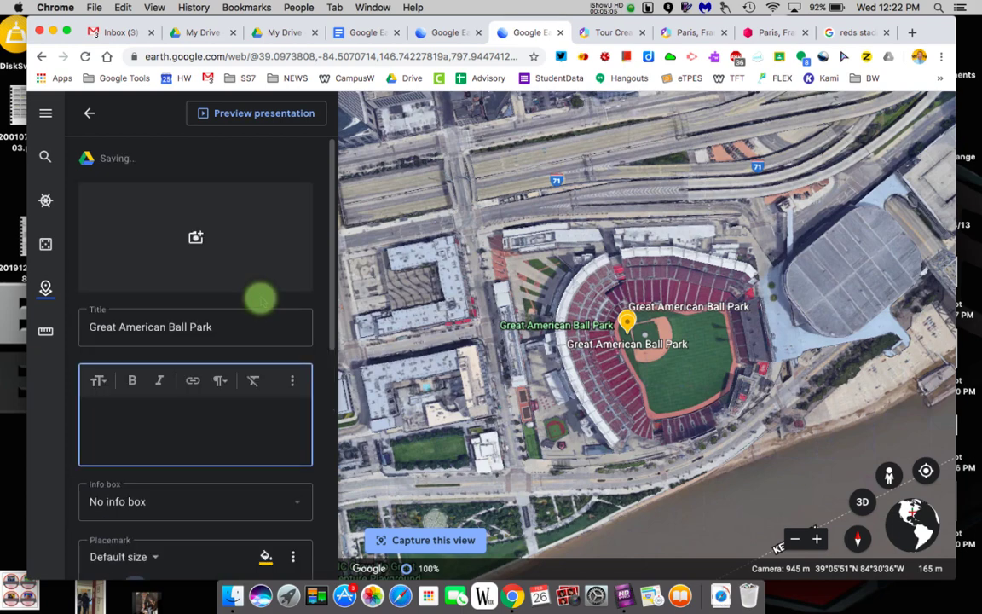
click(196, 238)
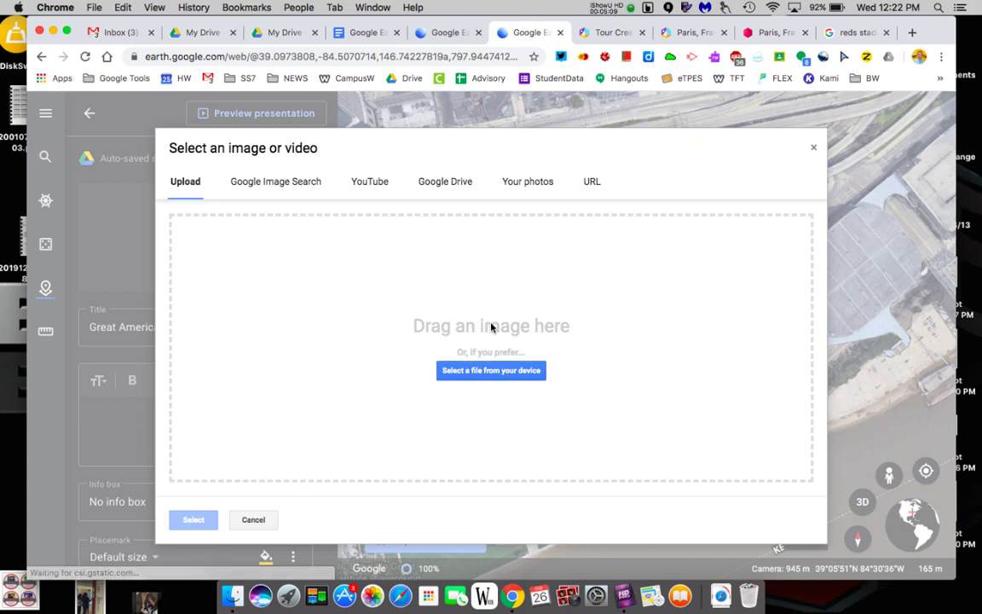
click(261, 178)
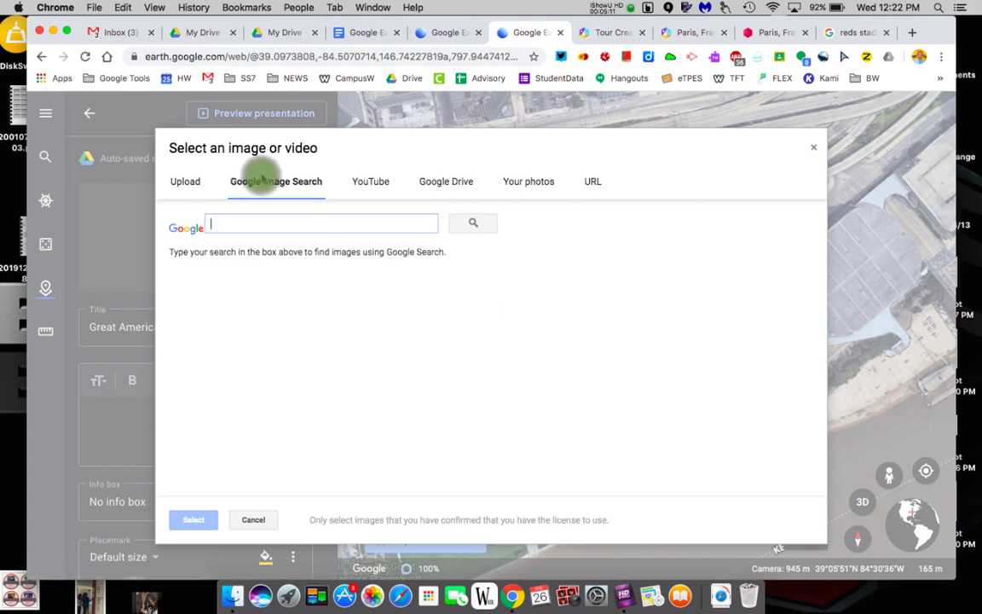
click(263, 217)
text(Reds)
click(473, 222)
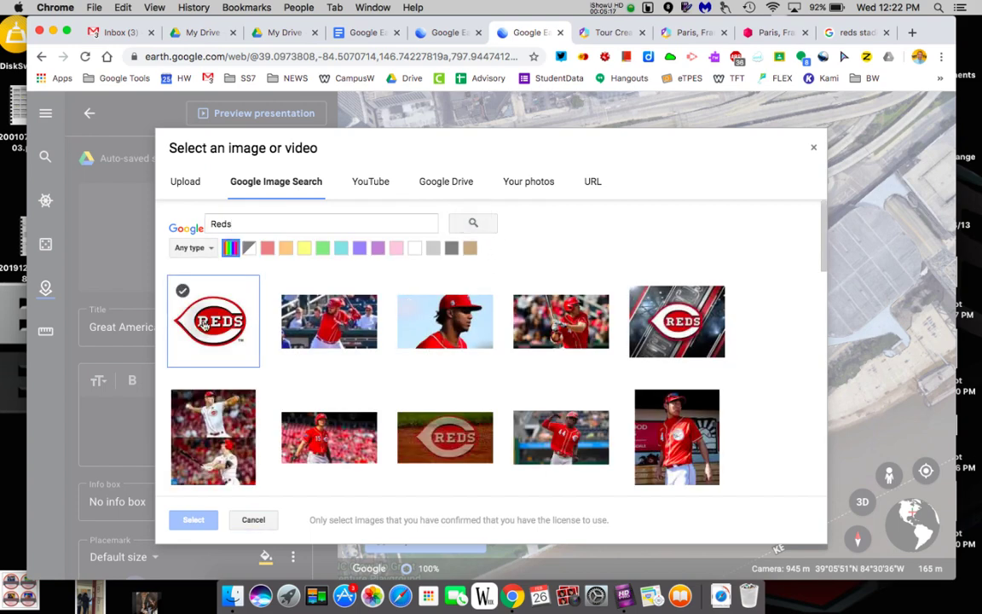
click(204, 317)
click(193, 520)
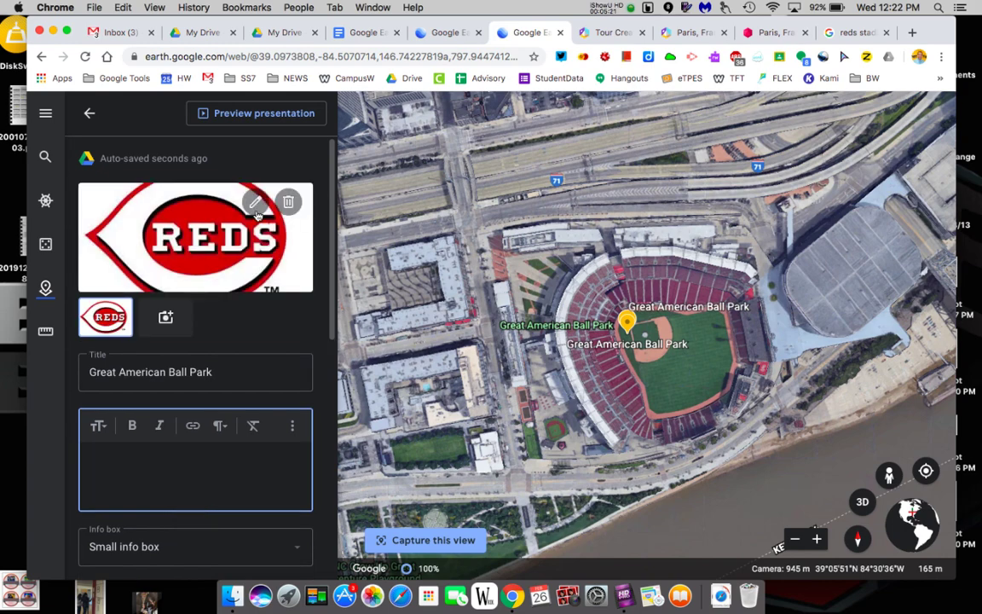
Search YouTube for great american ballpark and attach 'Tour the Reds' Great American Ballpark'.
click(166, 318)
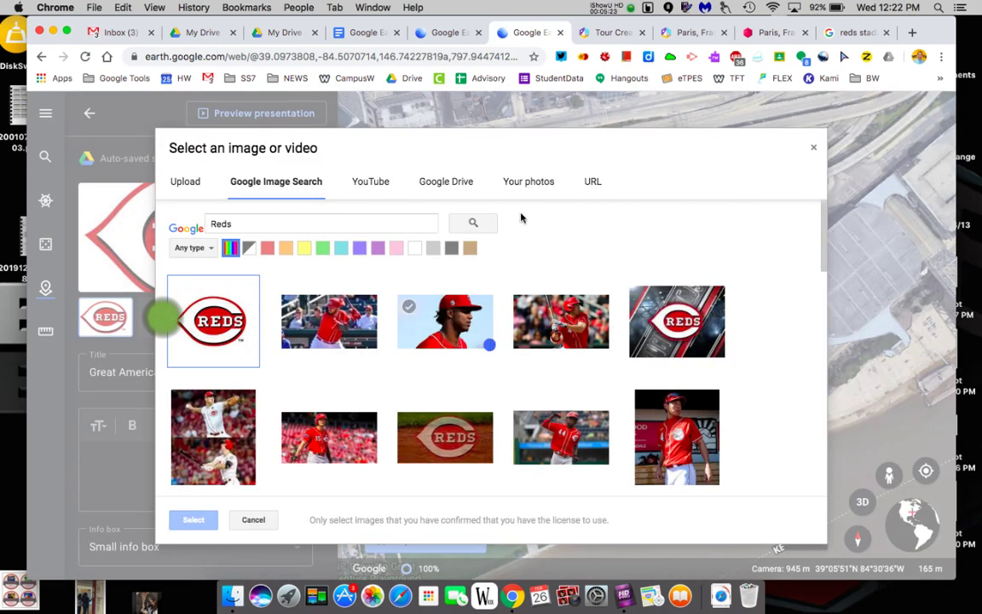
click(384, 186)
click(340, 224)
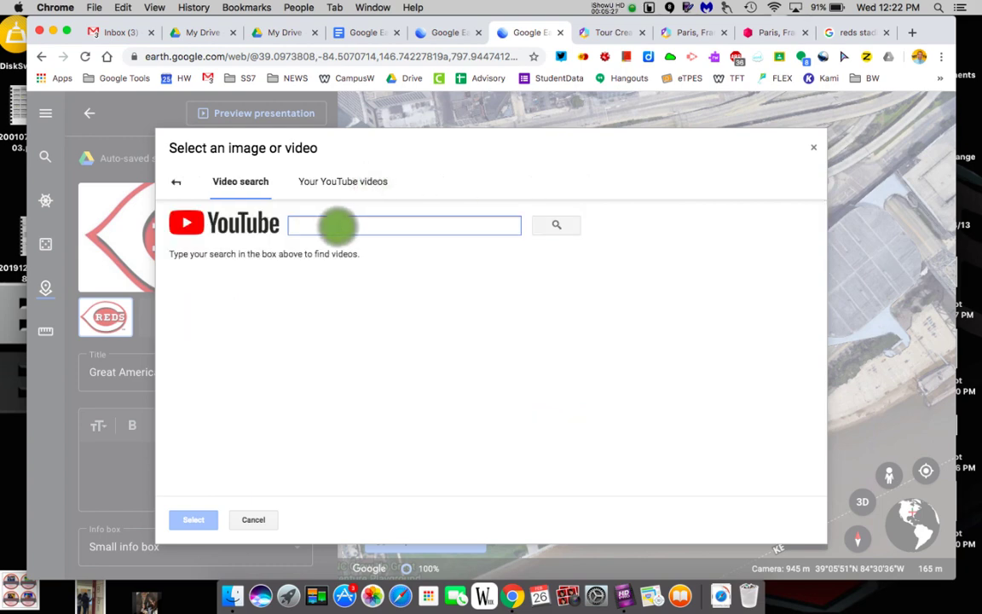
text(Cin)
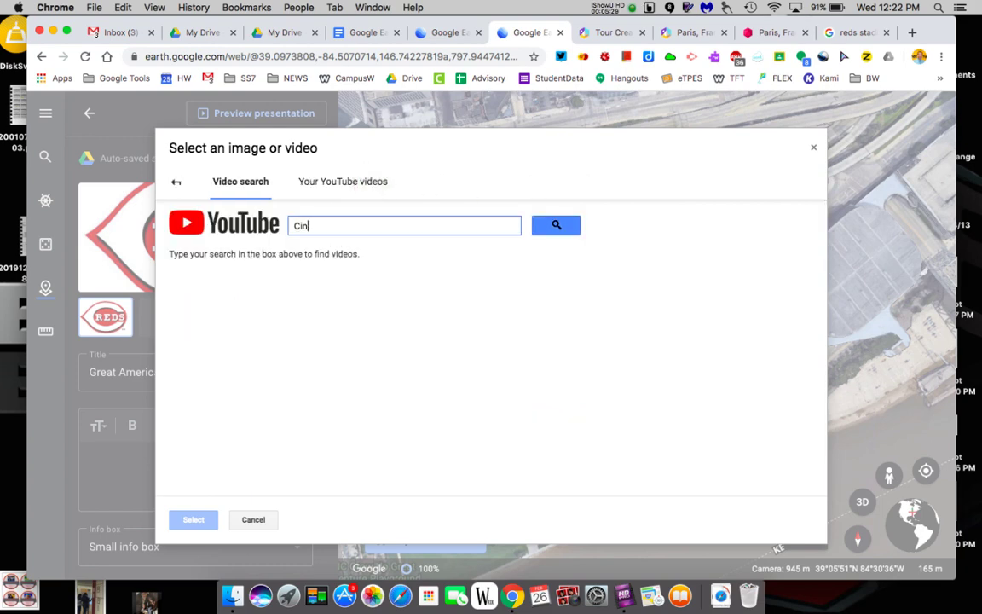
key(BackSpace)
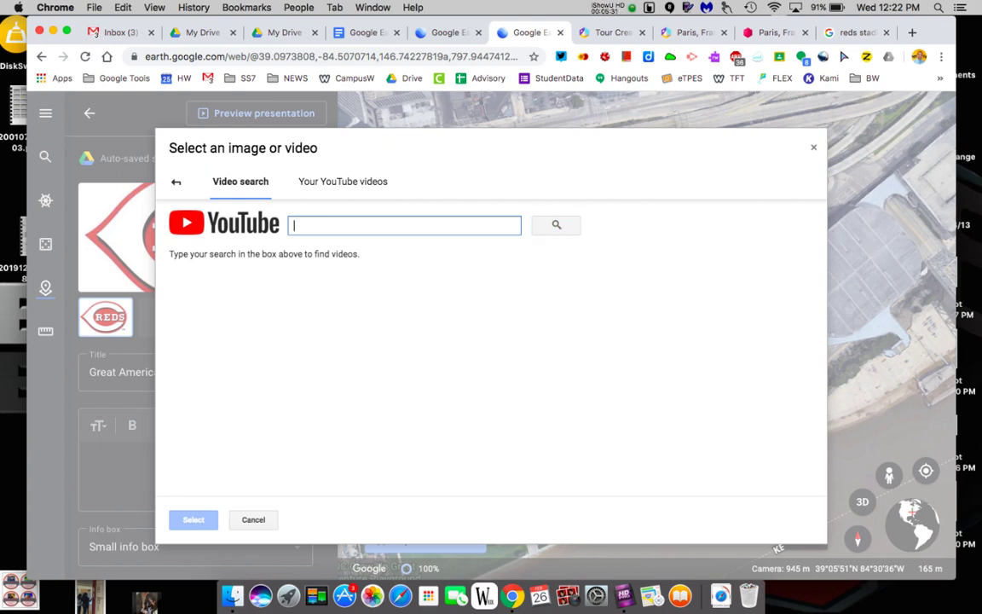
text(great american ballpark)
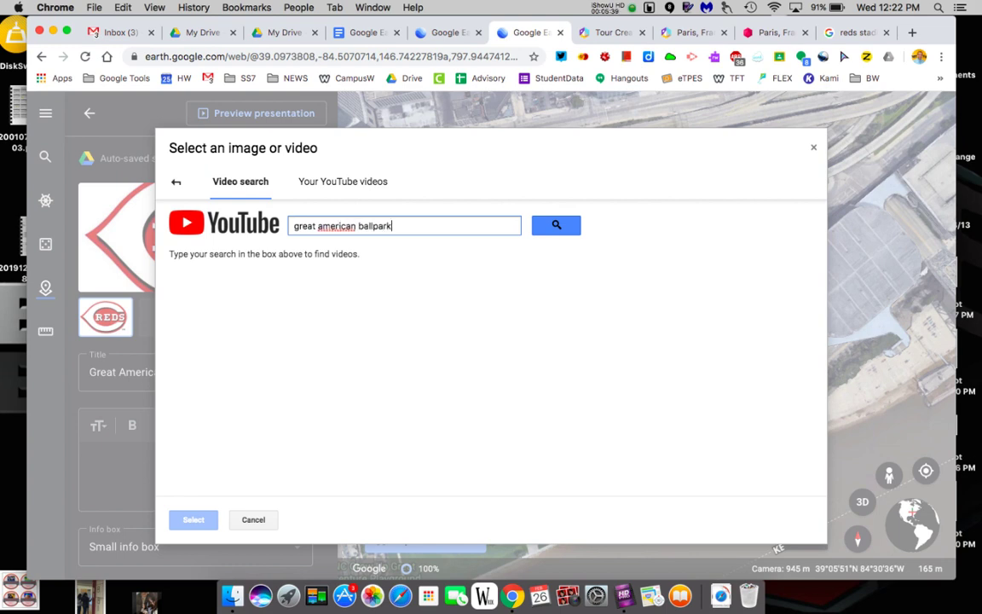
key(Return)
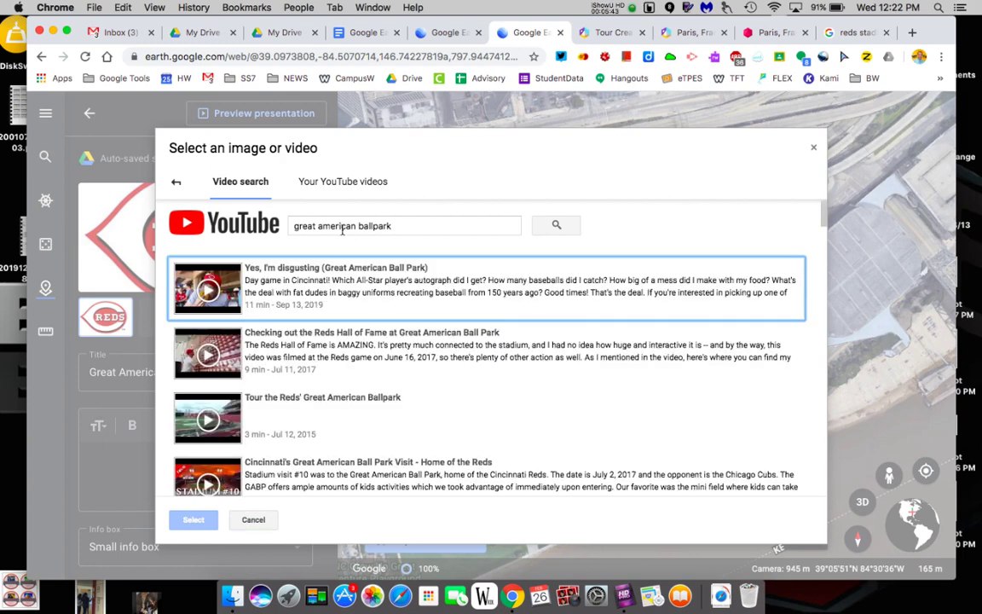
click(350, 351)
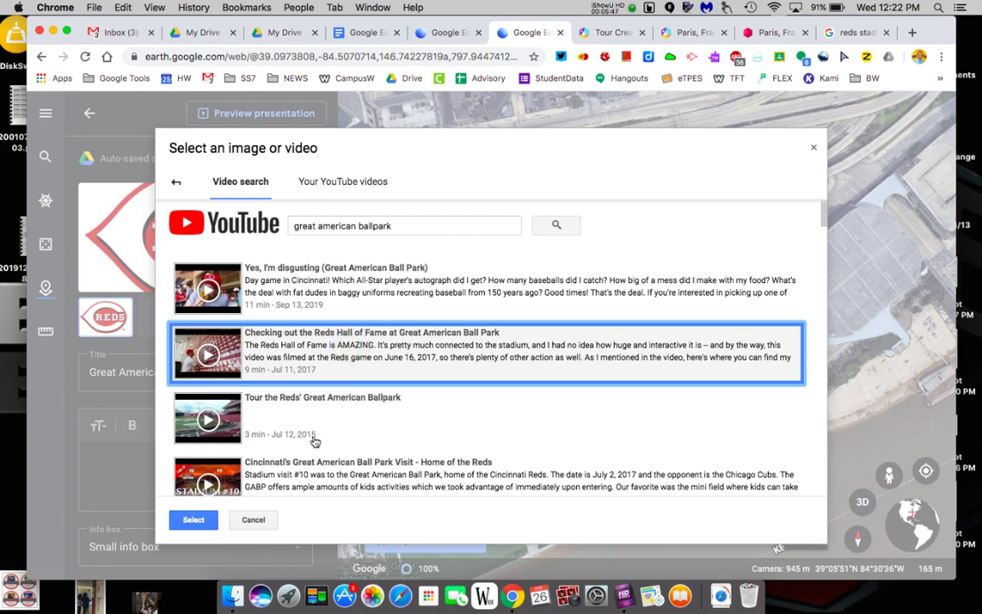
click(341, 411)
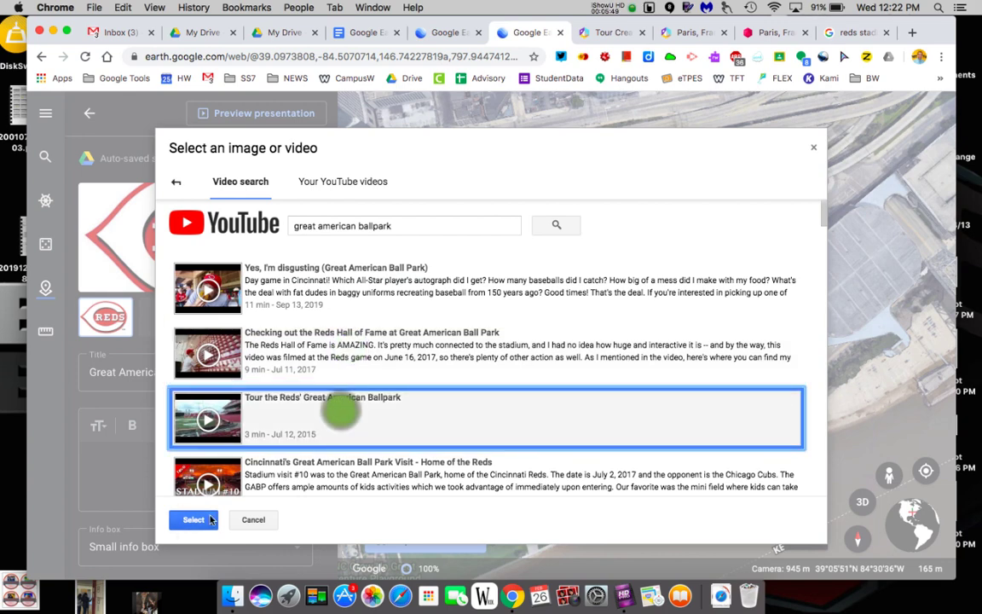
click(194, 520)
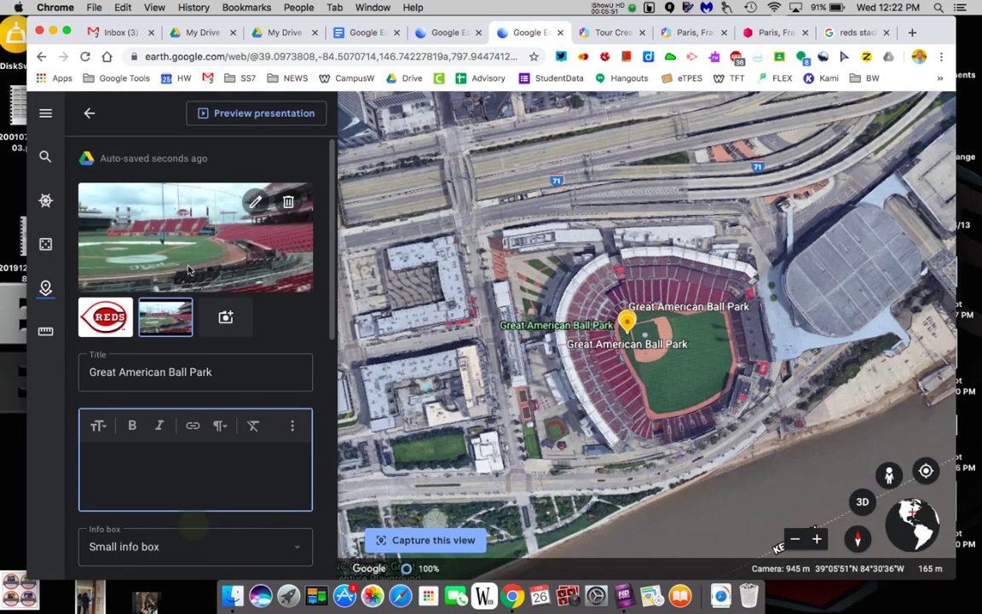
Describe the ball park as 'First professional baseball team.' and capture the current map view.
click(122, 467)
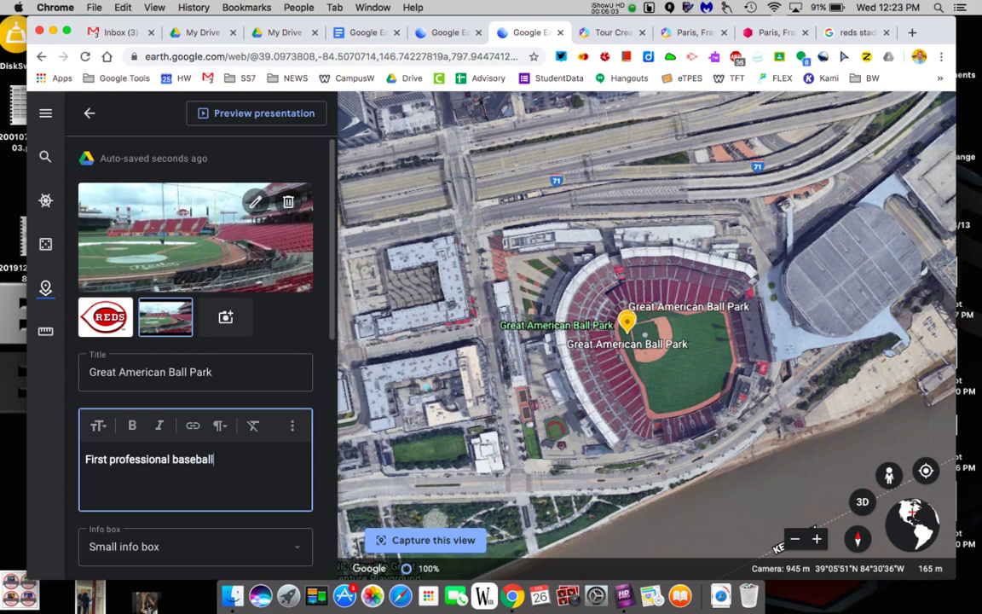
scroll(134, 301, down, 5)
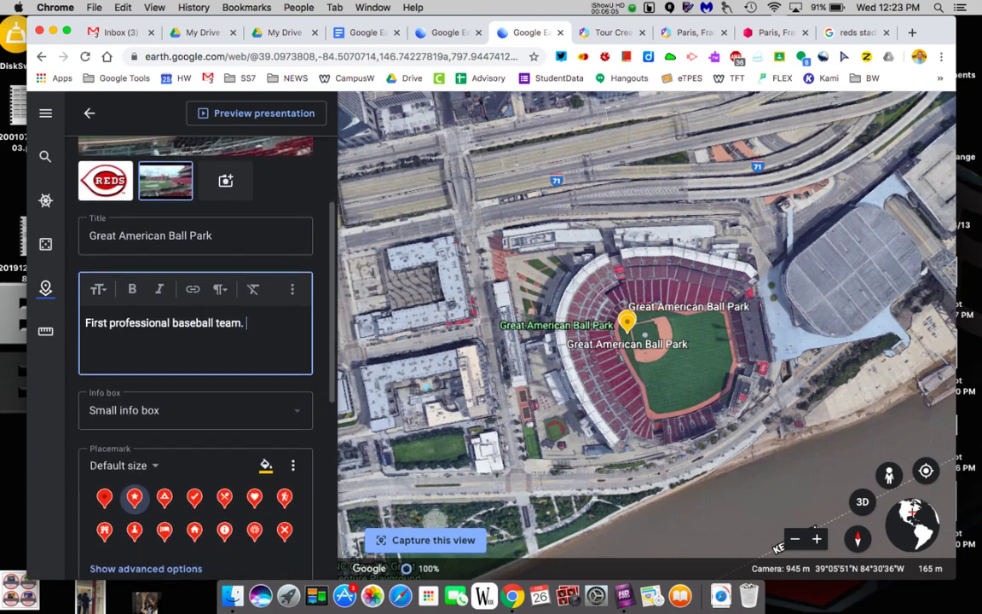
scroll(134, 300, down, 4)
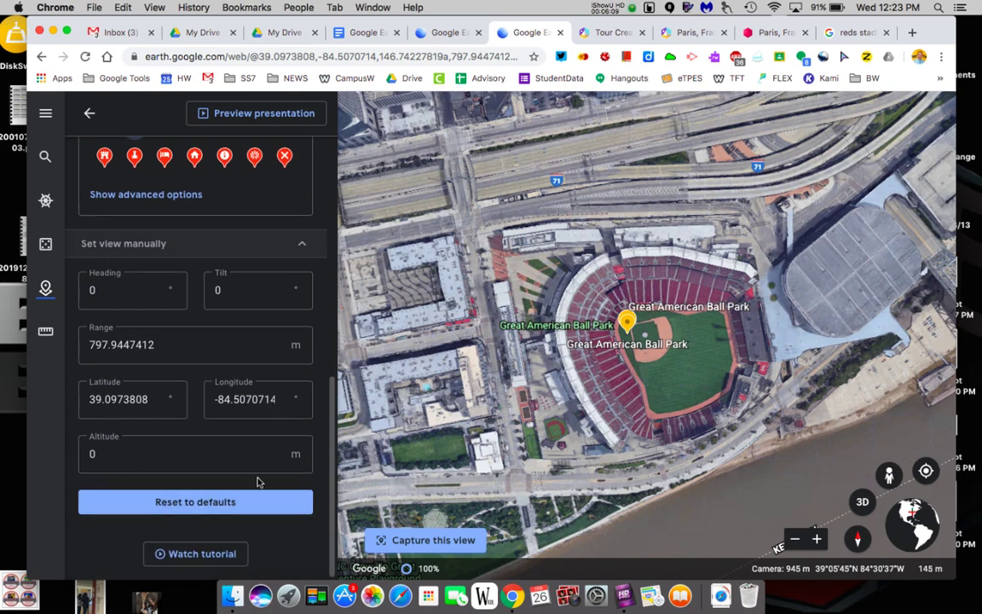
scroll(263, 488, up, 9)
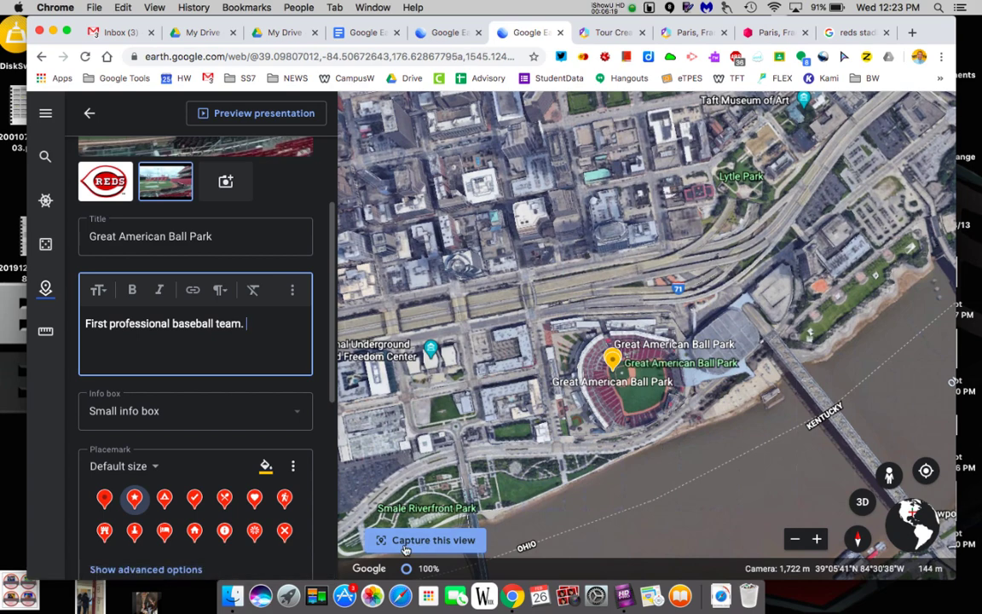
click(407, 544)
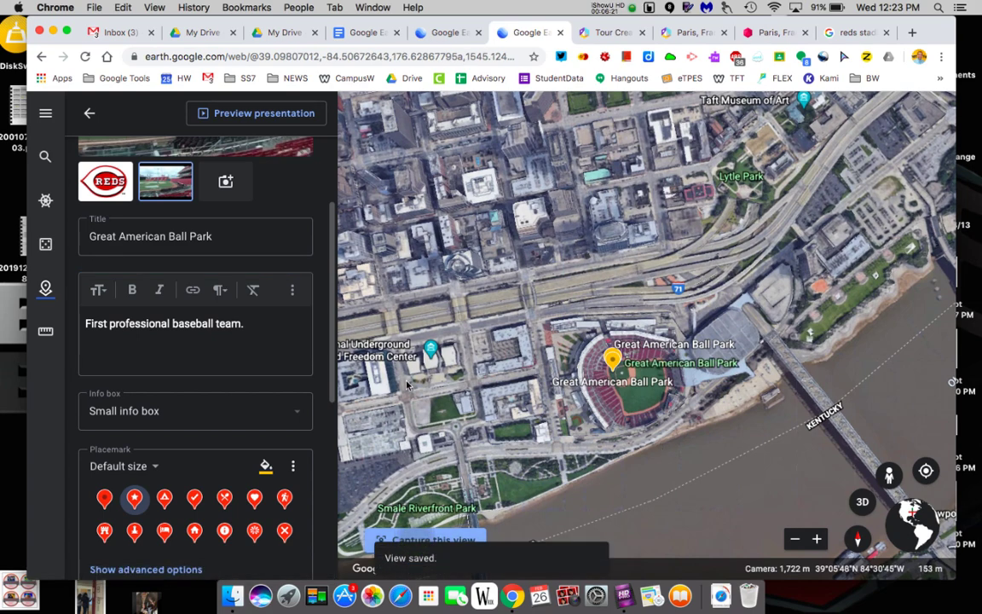
Trash the duplicate Great American Ball Park row from the Ohio Sport list.
click(88, 113)
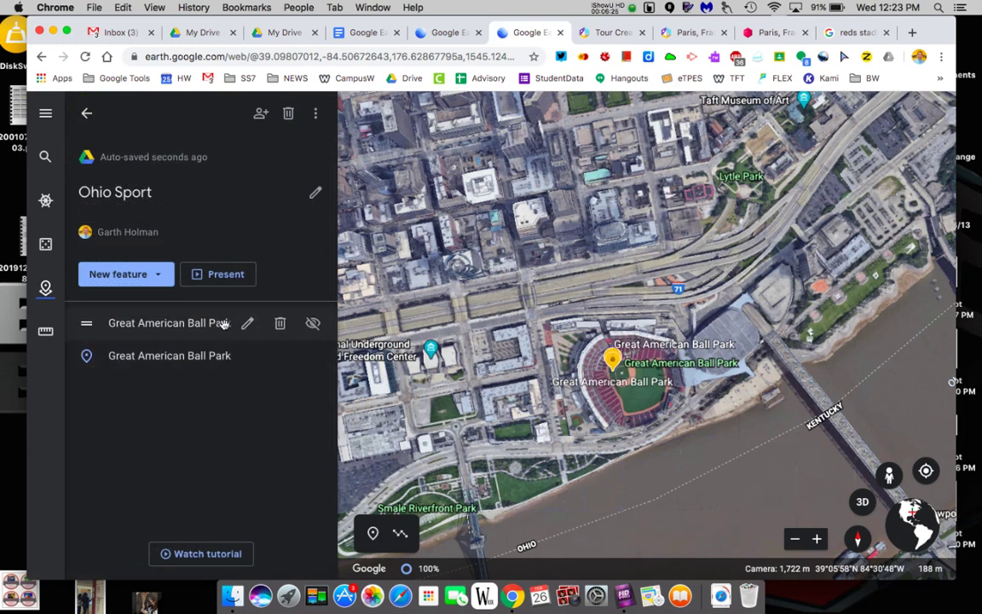
click(248, 323)
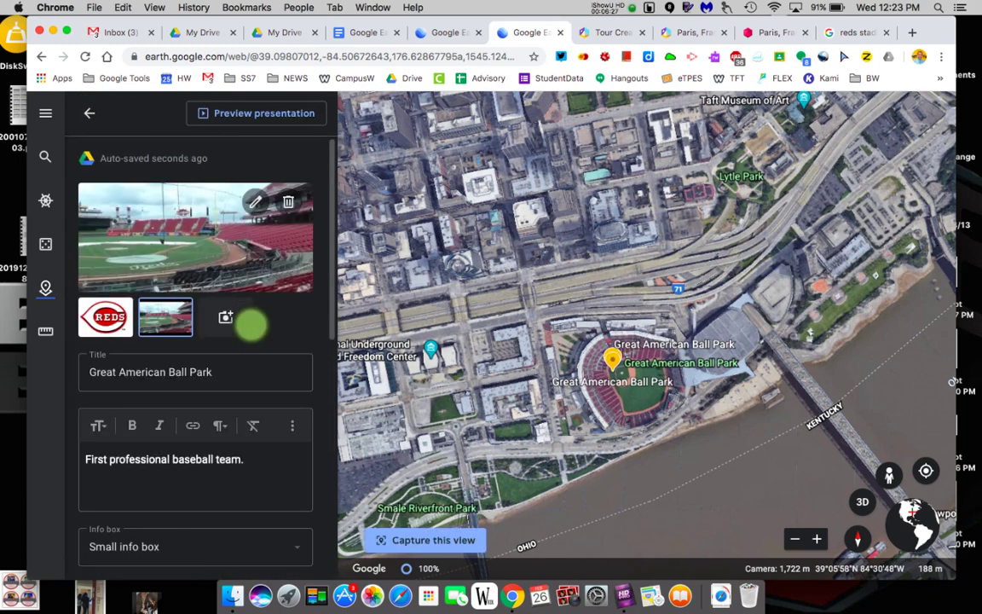
click(90, 113)
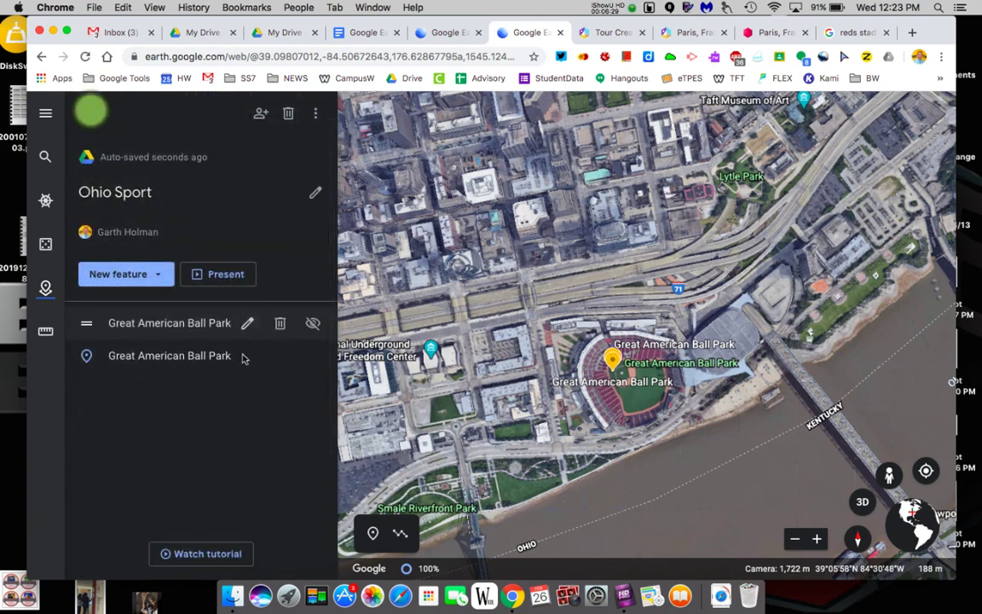
click(279, 355)
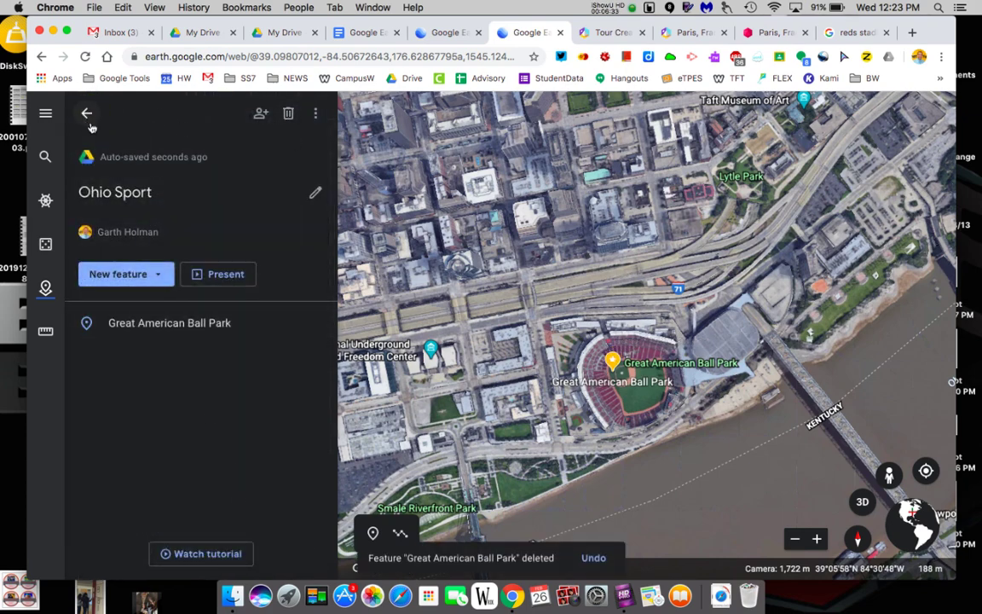
click(158, 277)
Add Ohio Stadium to the Ohio Sport project and replace Google's information with custom content.
click(161, 290)
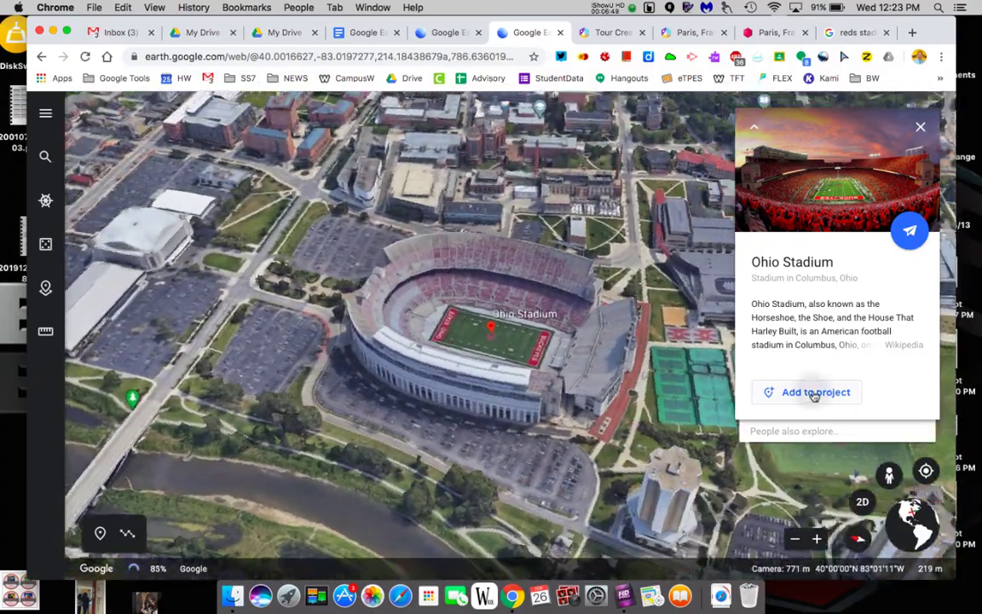
click(812, 392)
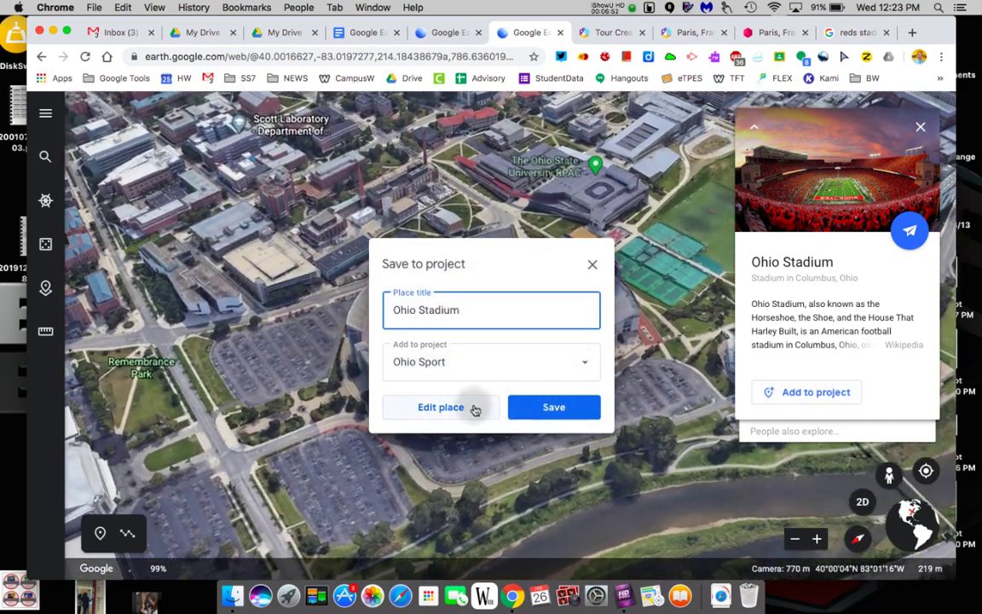
click(474, 407)
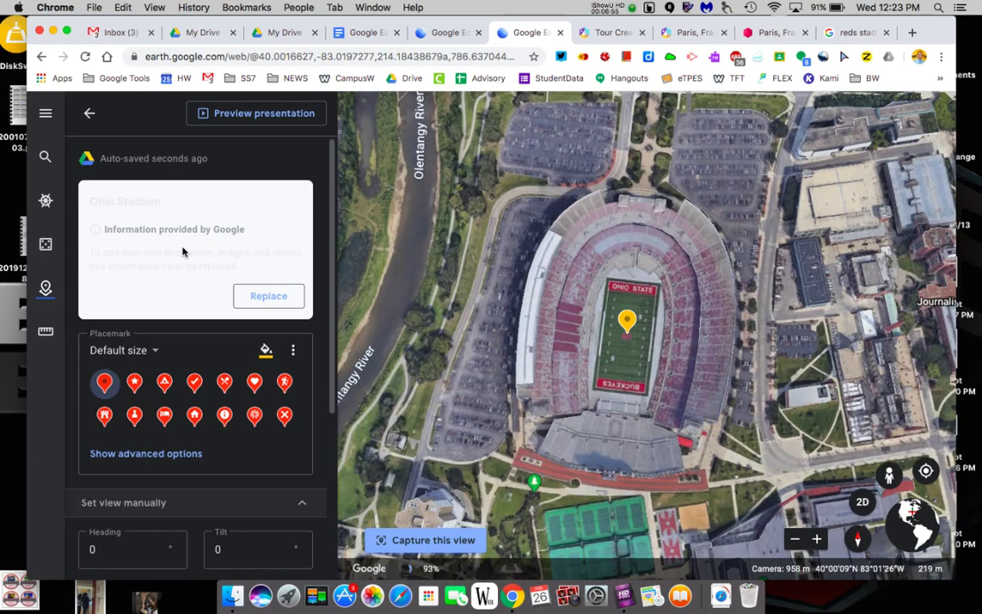
click(257, 293)
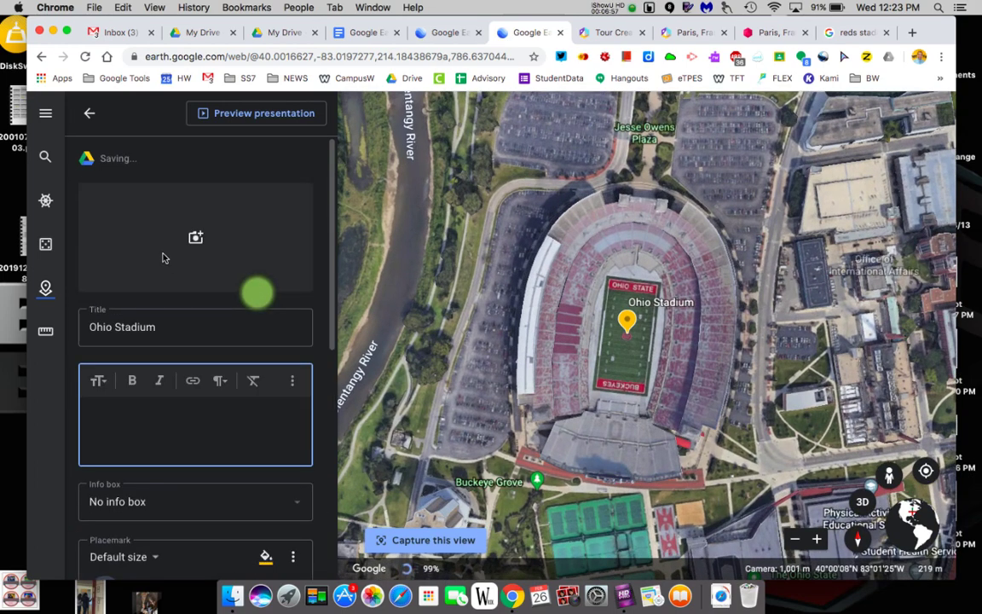
Add the Ohio State vs Wisconsin highlights video found by searching 'Ohio state football'.
click(191, 238)
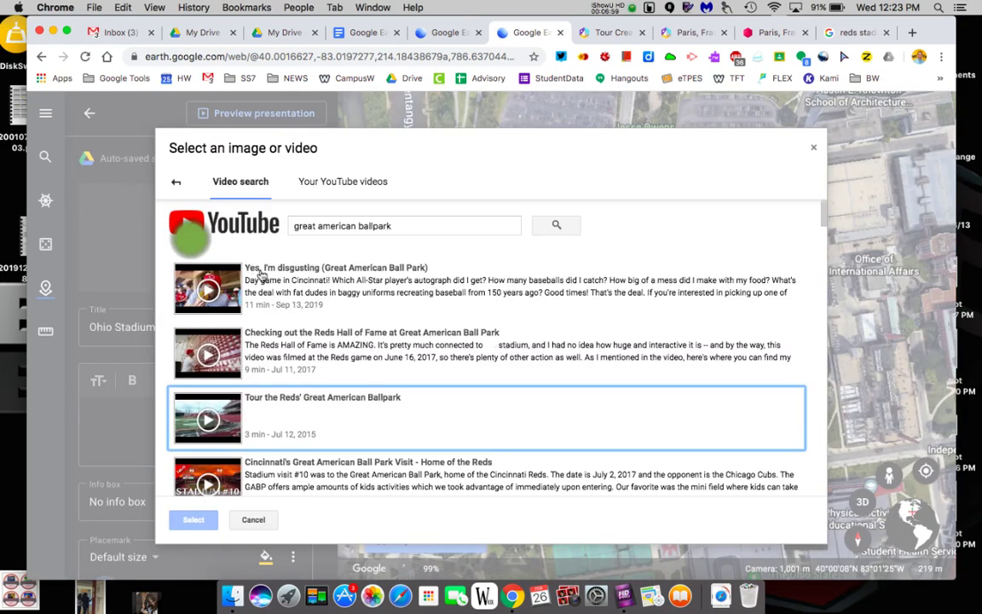
drag(406, 225, 213, 220)
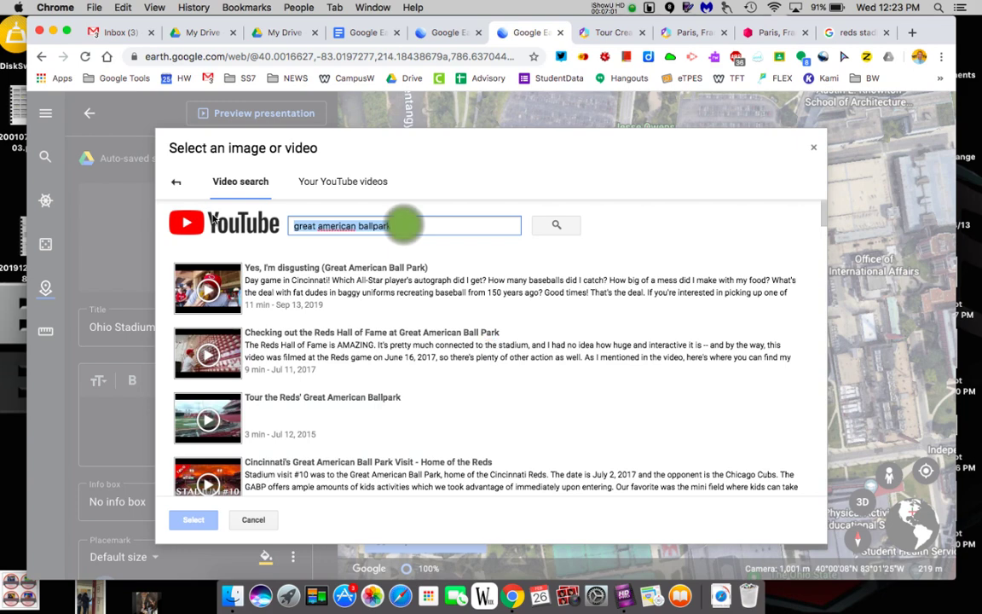
text(Ohio state)
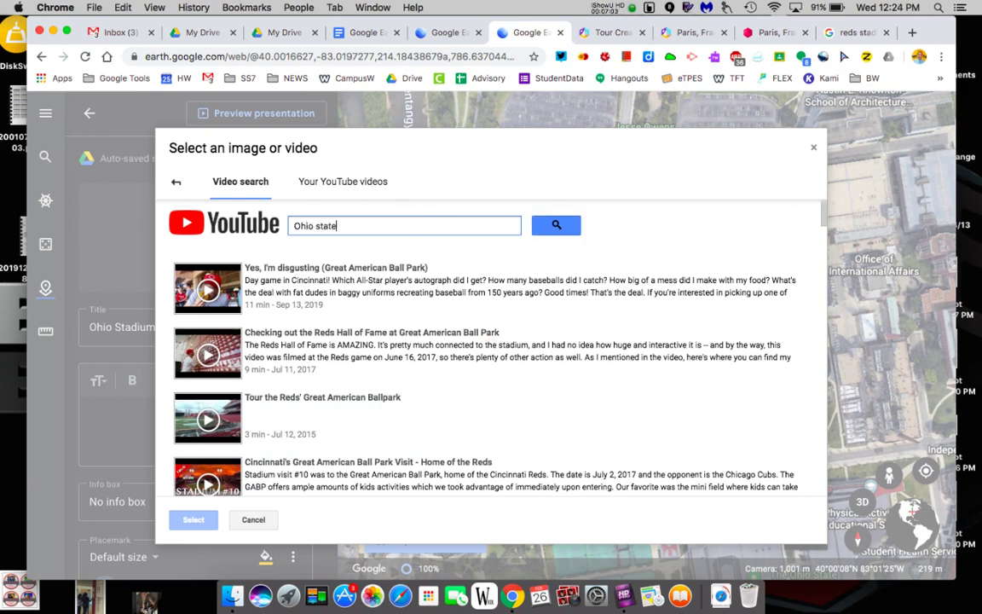
text( football)
key(Return)
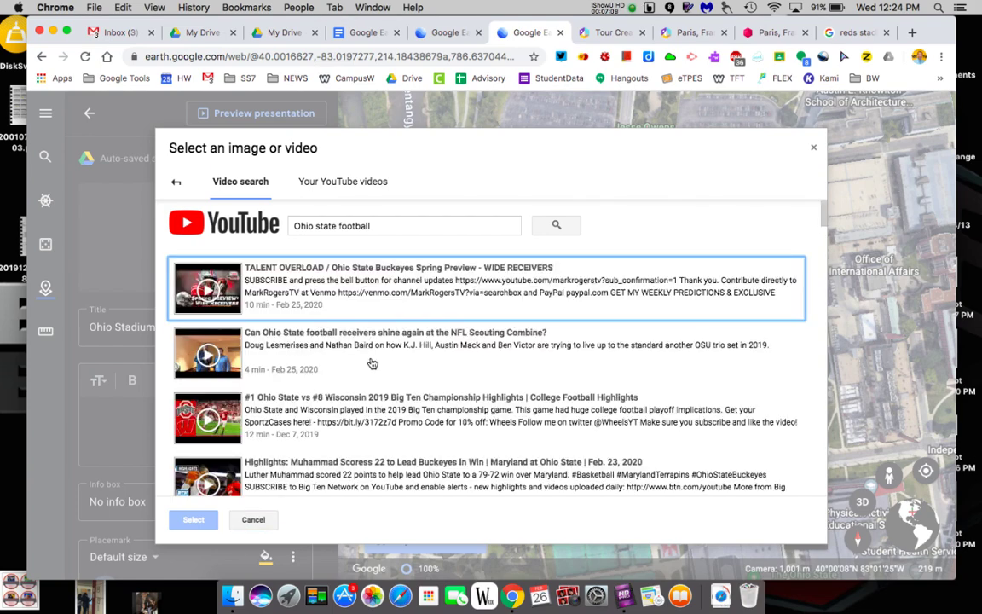
click(352, 415)
click(192, 519)
Add a stadium field photo from a Google image search for 'Ohio State football'.
click(164, 317)
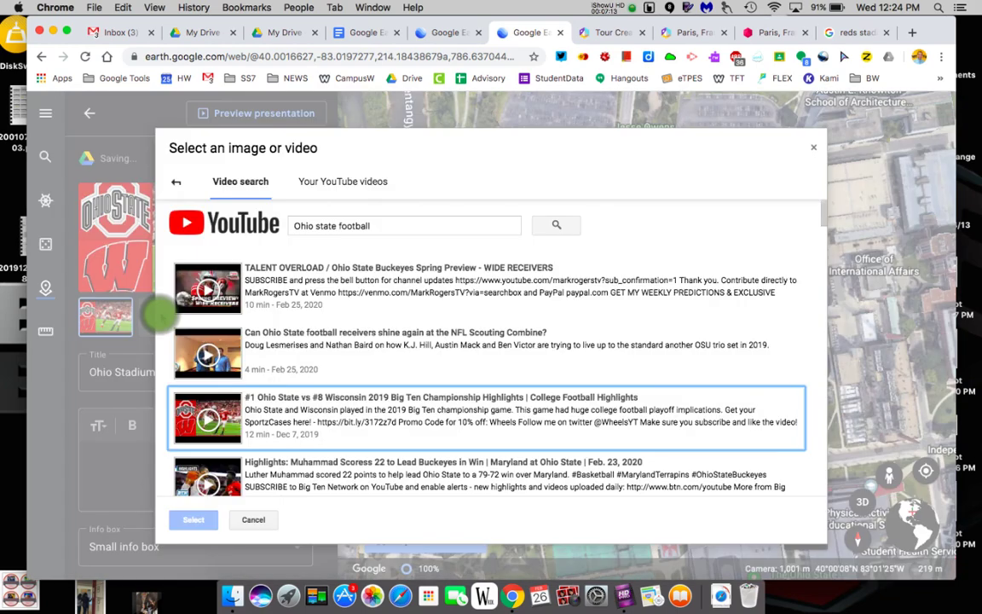
click(176, 182)
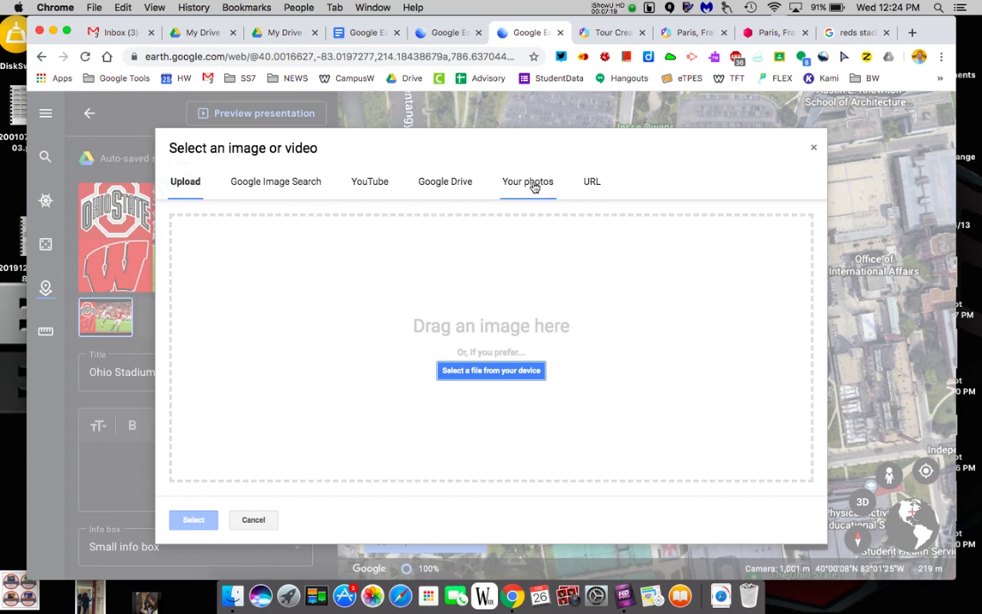
click(253, 183)
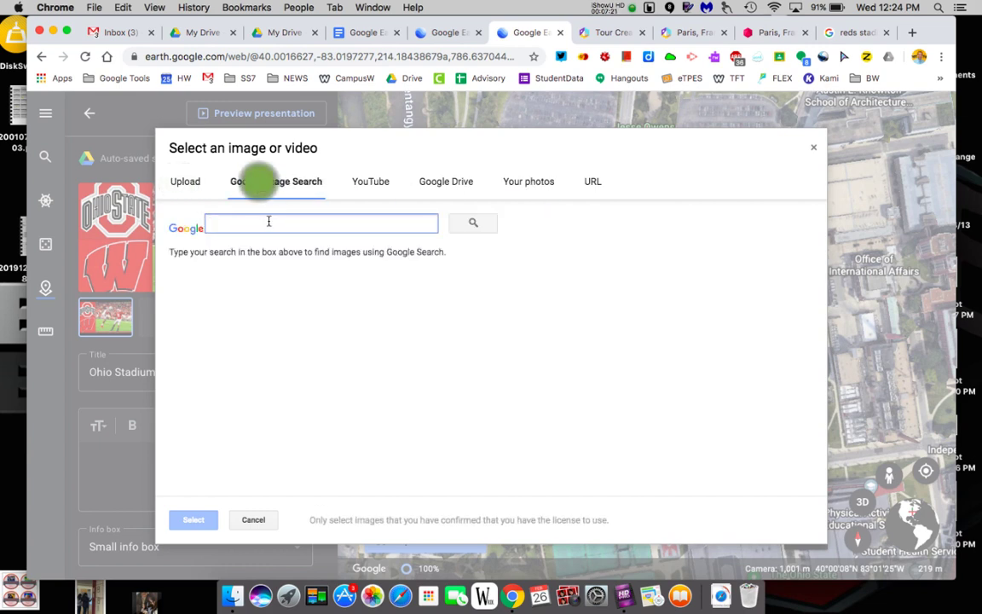
click(268, 222)
text(Ohio State foot)
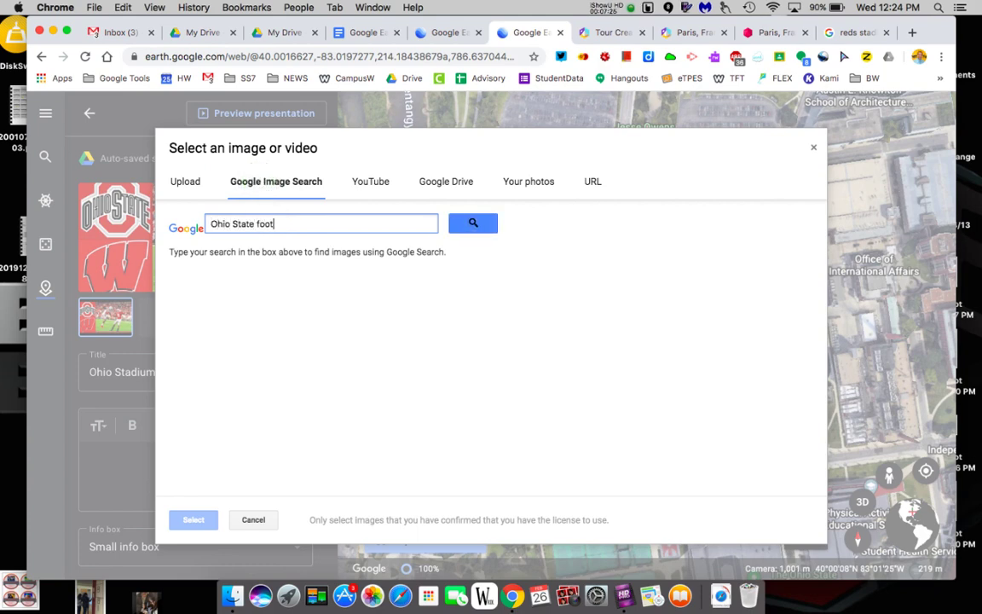
text(ball)
key(Return)
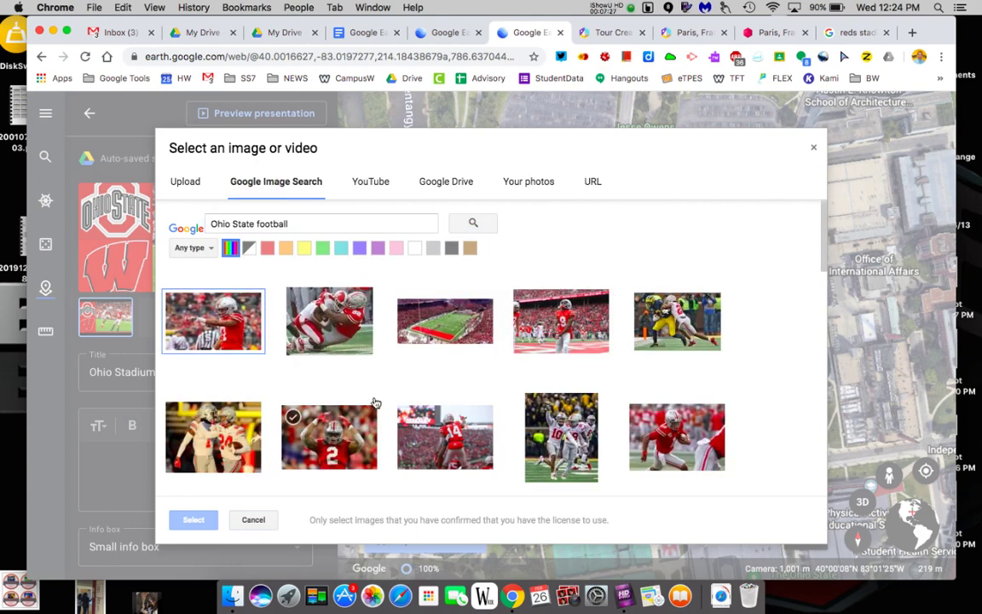
click(399, 309)
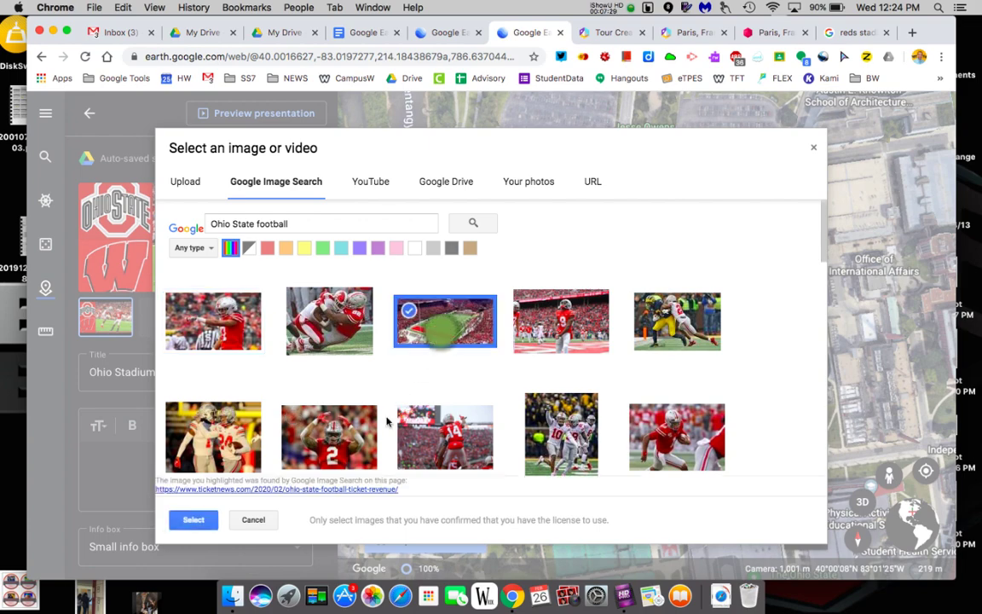
click(195, 520)
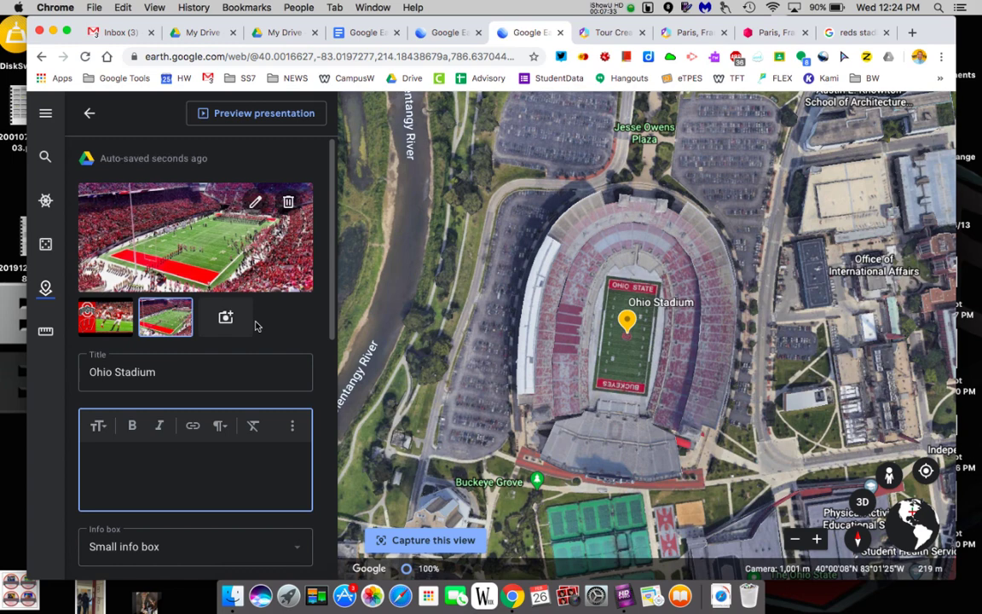
Write the Ohio Stadium description 'Home of the Buckeyes', without adding a link.
click(136, 468)
text(Home of the Bucke)
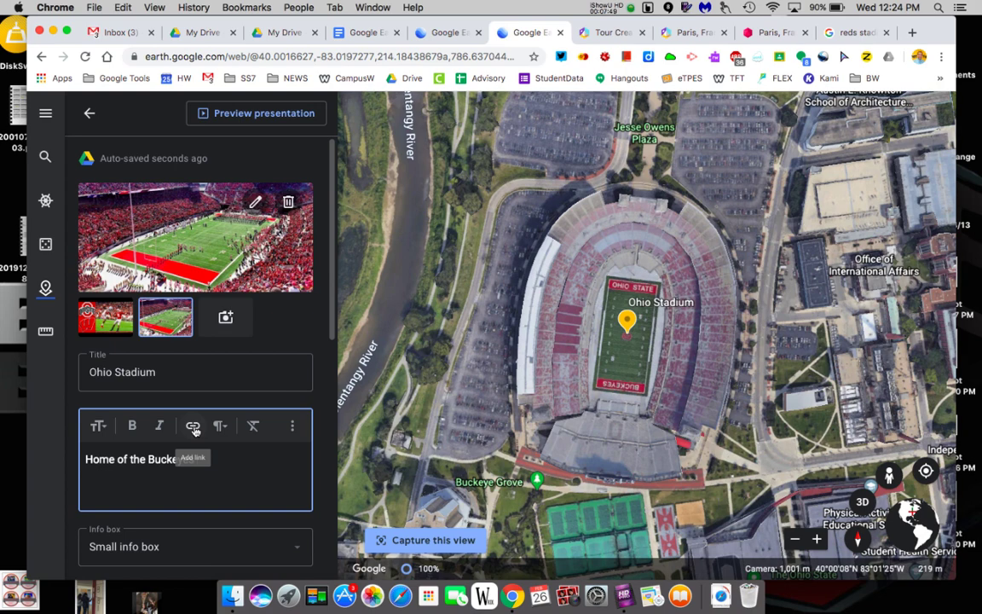
click(239, 462)
click(192, 426)
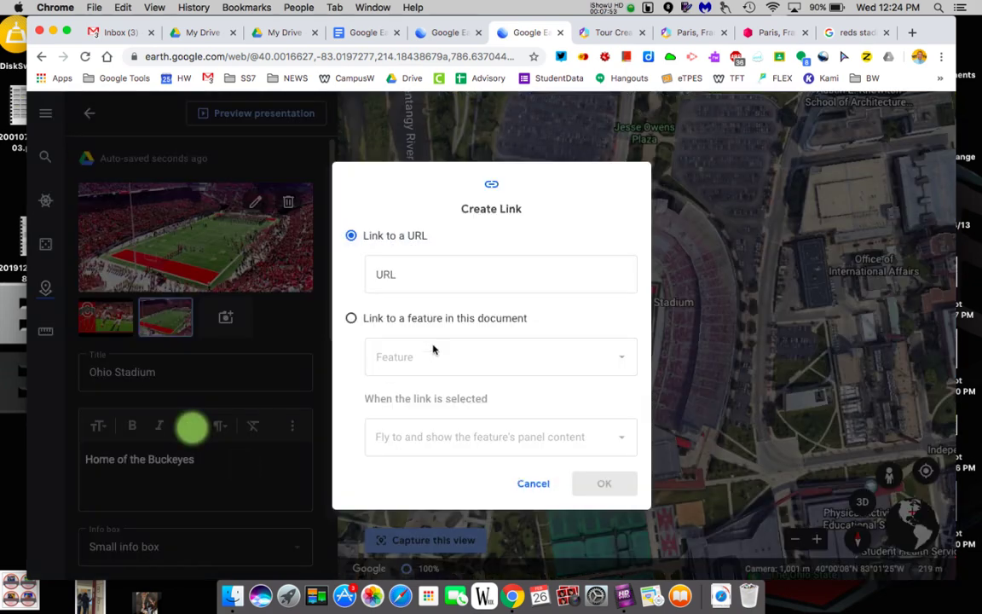
click(422, 274)
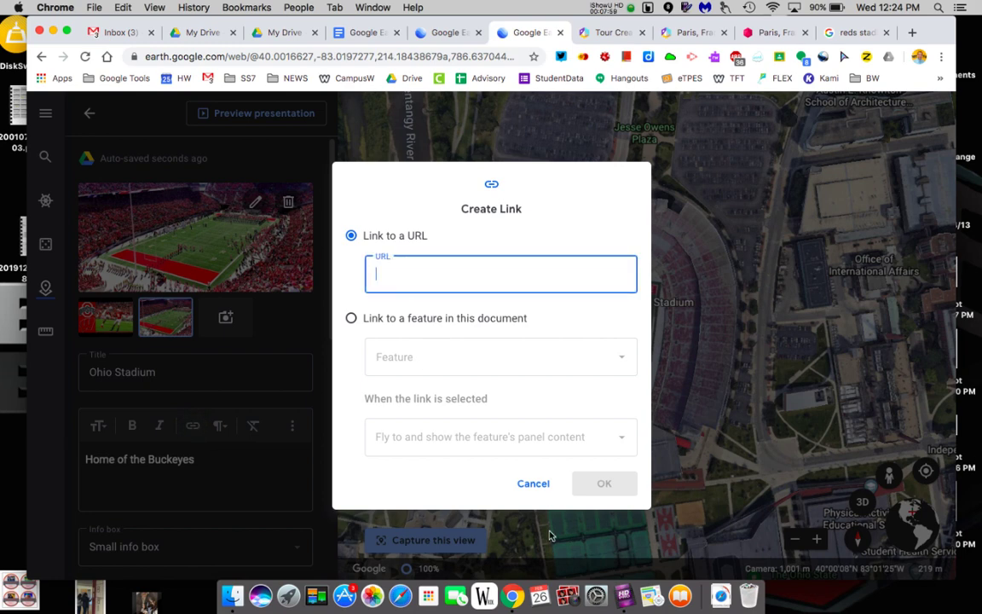
click(532, 484)
Change the stadium's placemark icon to the X marker.
scroll(190, 463, down, 5)
click(283, 405)
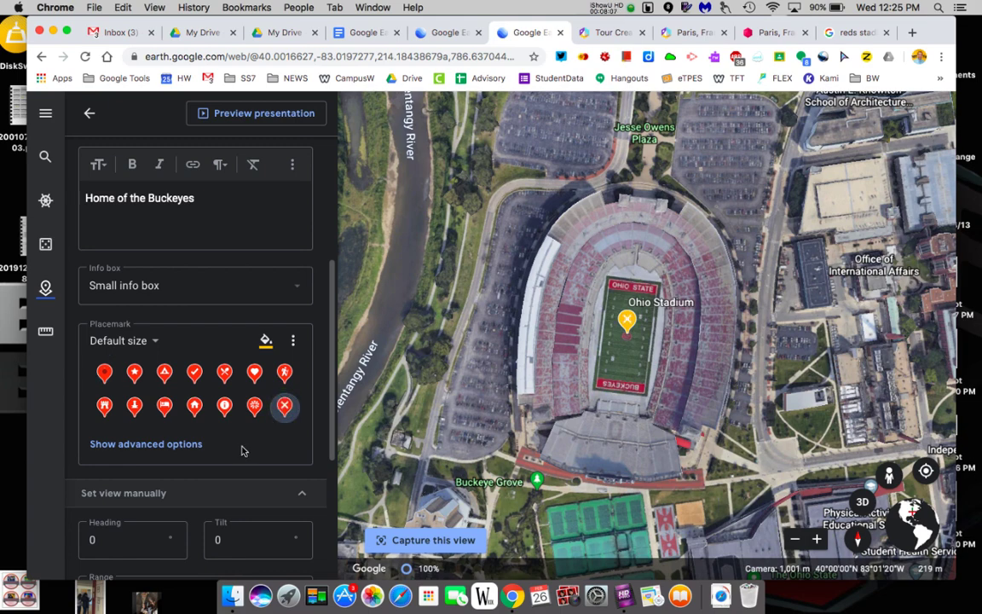
scroll(241, 451, down, 6)
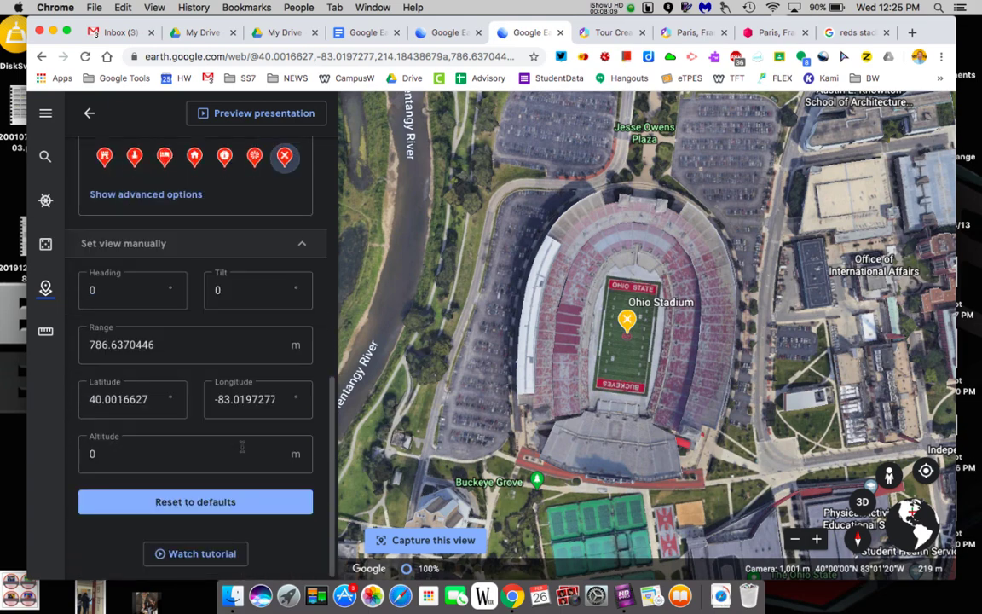
scroll(242, 447, up, 10)
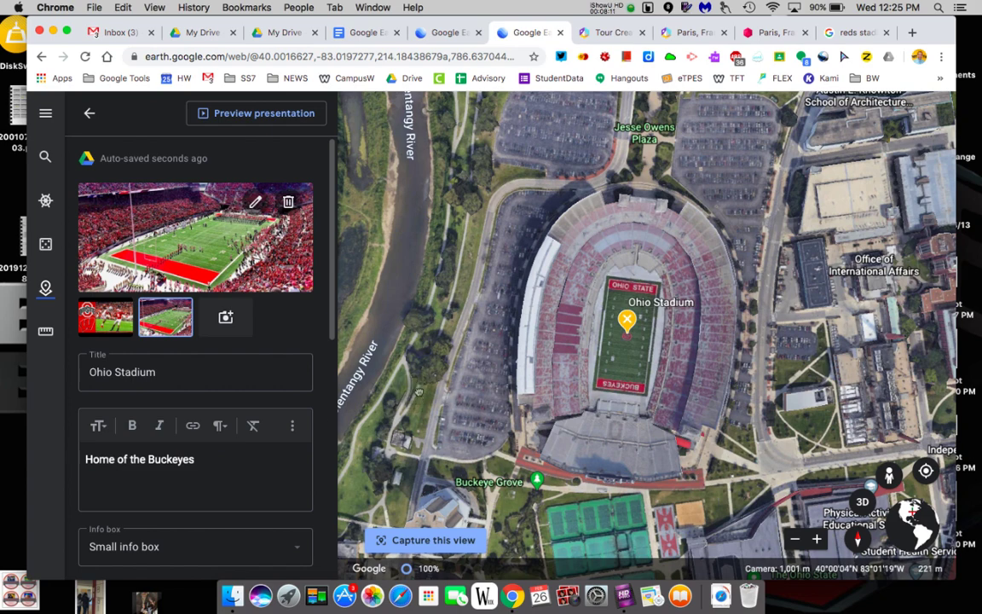
click(417, 391)
Capture Ohio Stadium's current view and start presenting the Ohio Sport project.
click(423, 542)
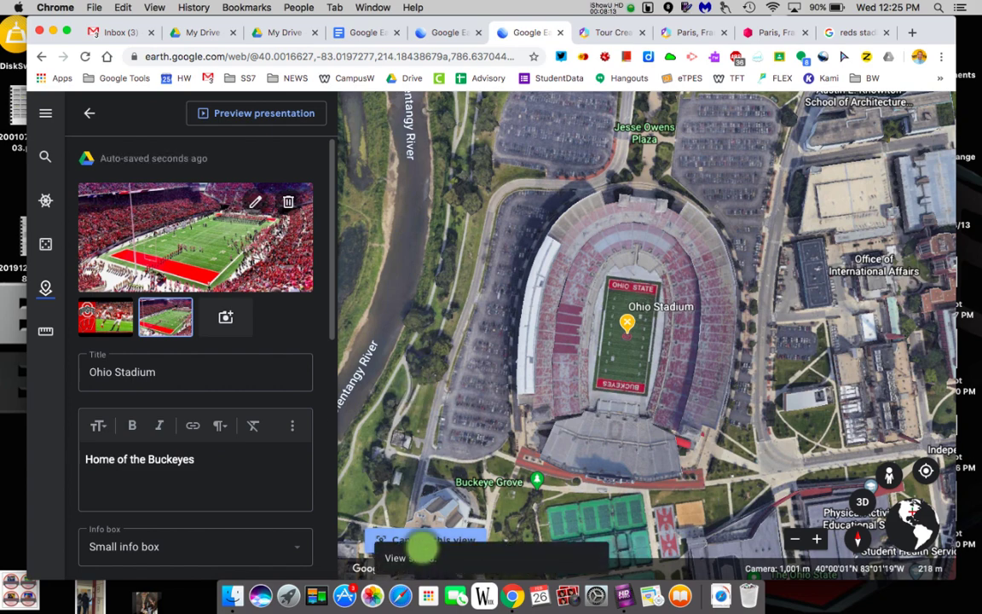
click(90, 112)
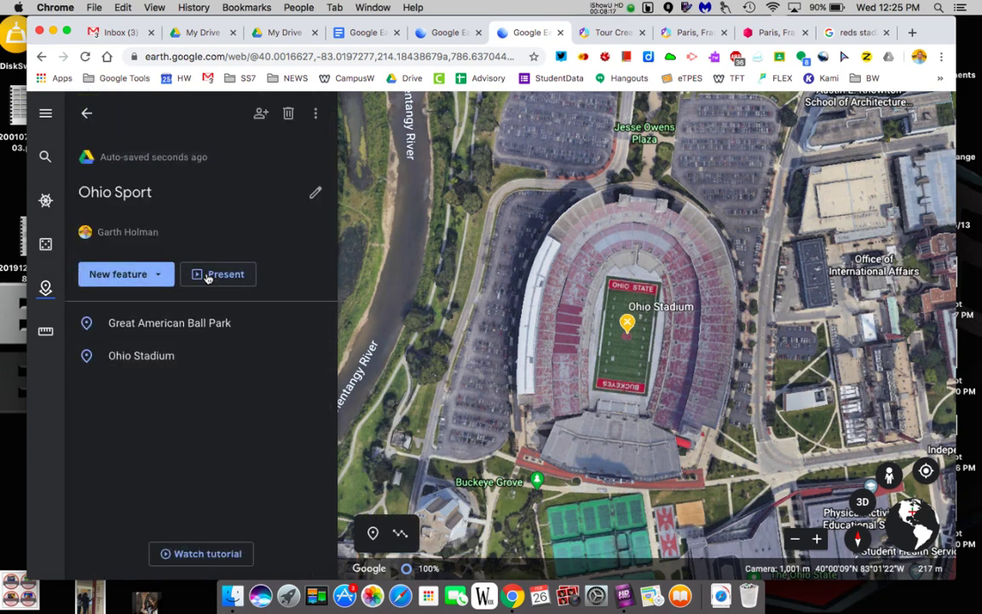
click(207, 275)
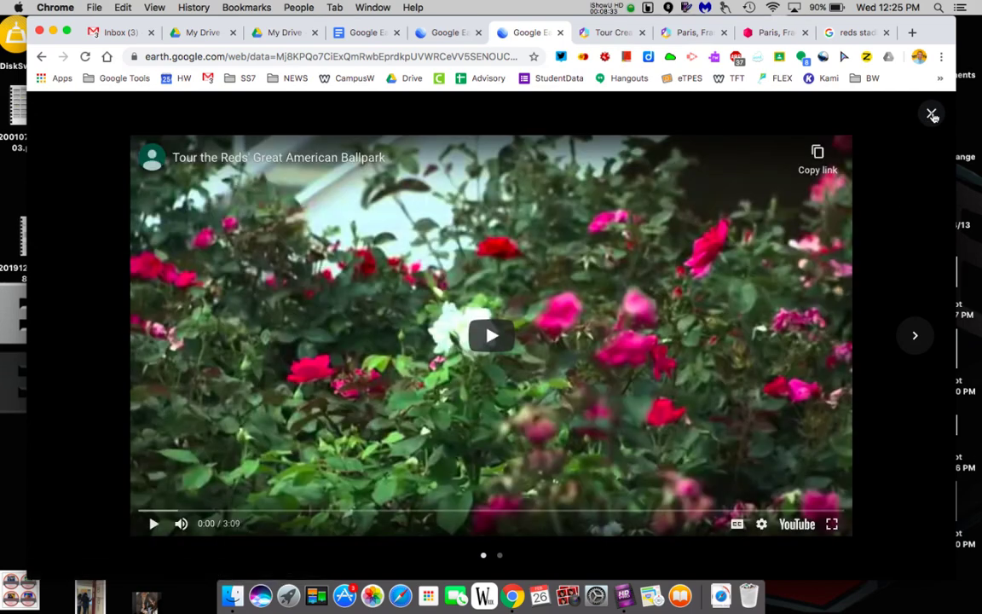
Present from Great American Ball Park on to Ohio Stadium, then move to Tour Creator.
click(932, 115)
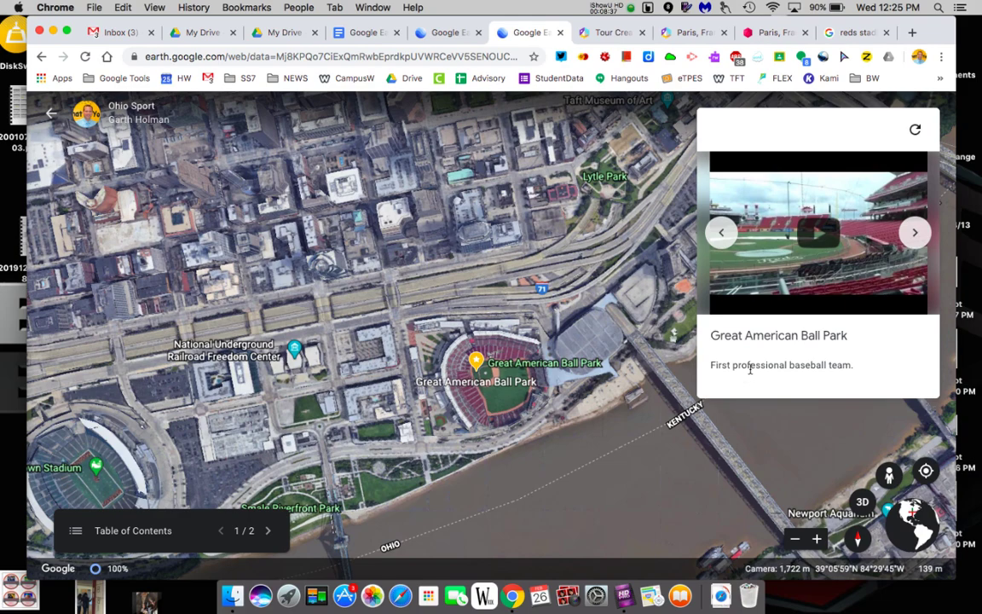
scroll(489, 408, up, 5)
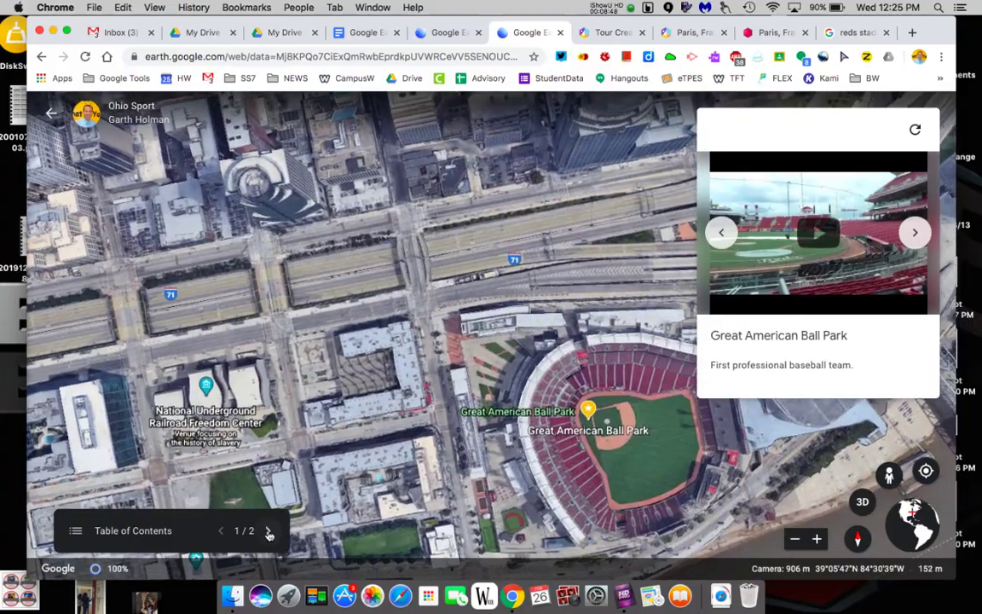
click(269, 532)
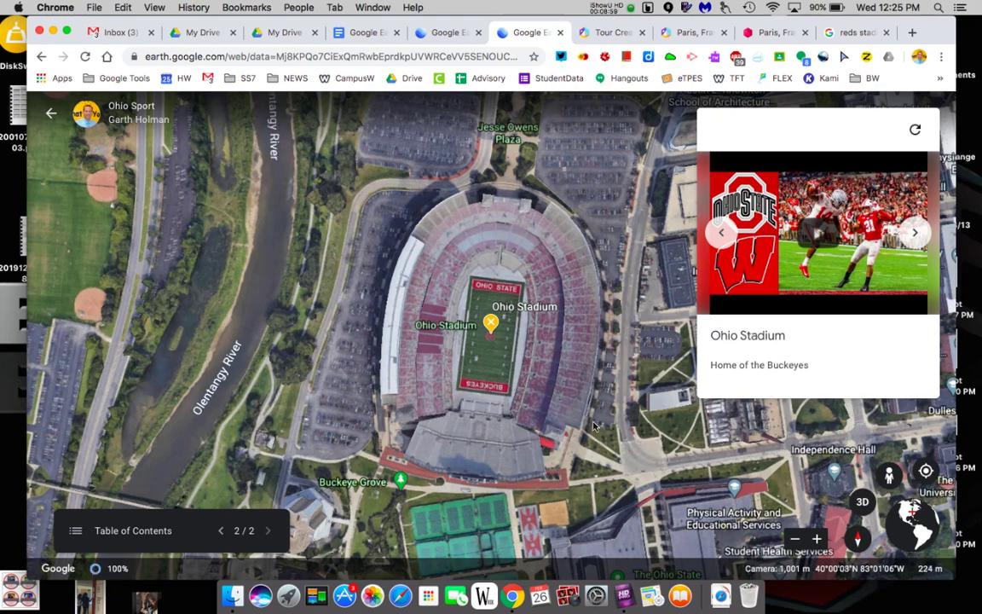
click(621, 32)
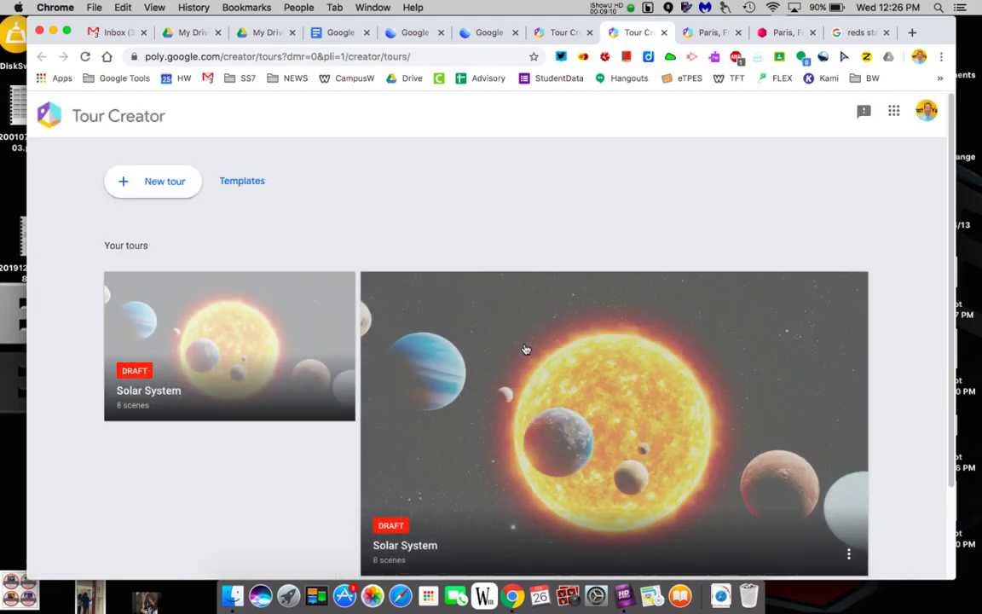
Create the tour 'Sport Ohio' with cover photo IMG_5154.jpg and description '3 locations.....'.
click(155, 181)
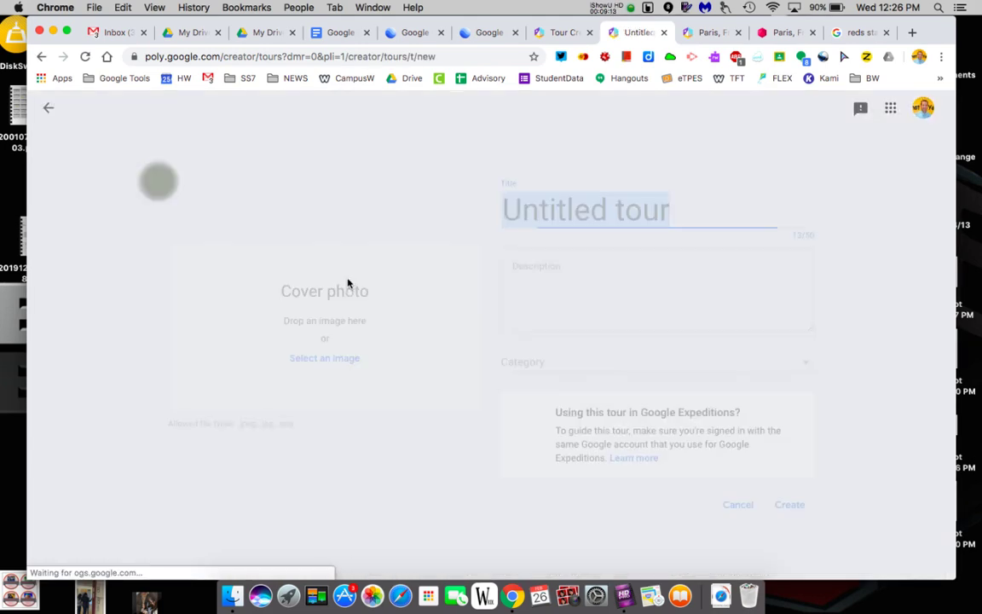
text(Sport Ohio)
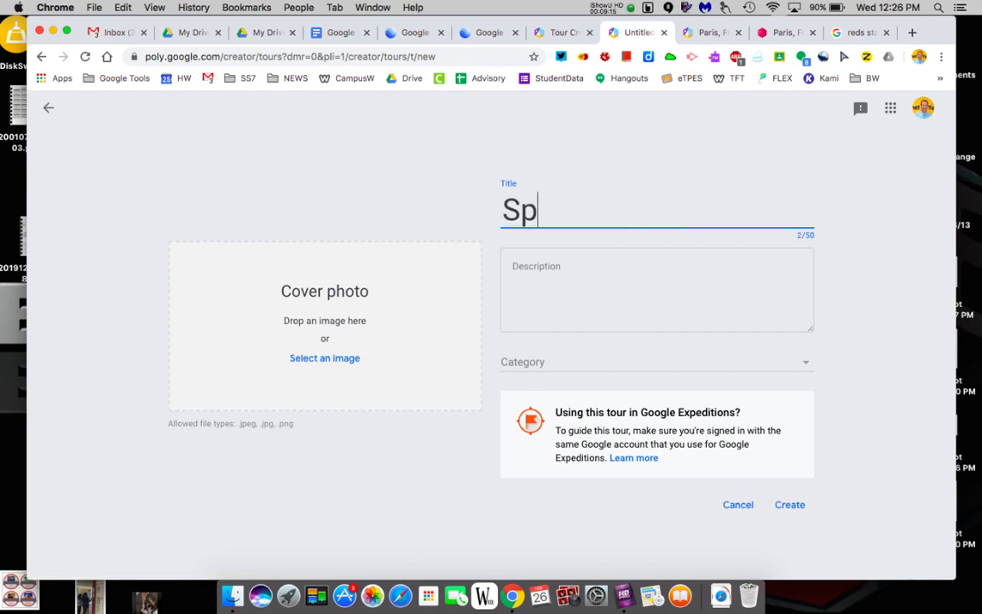
click(597, 294)
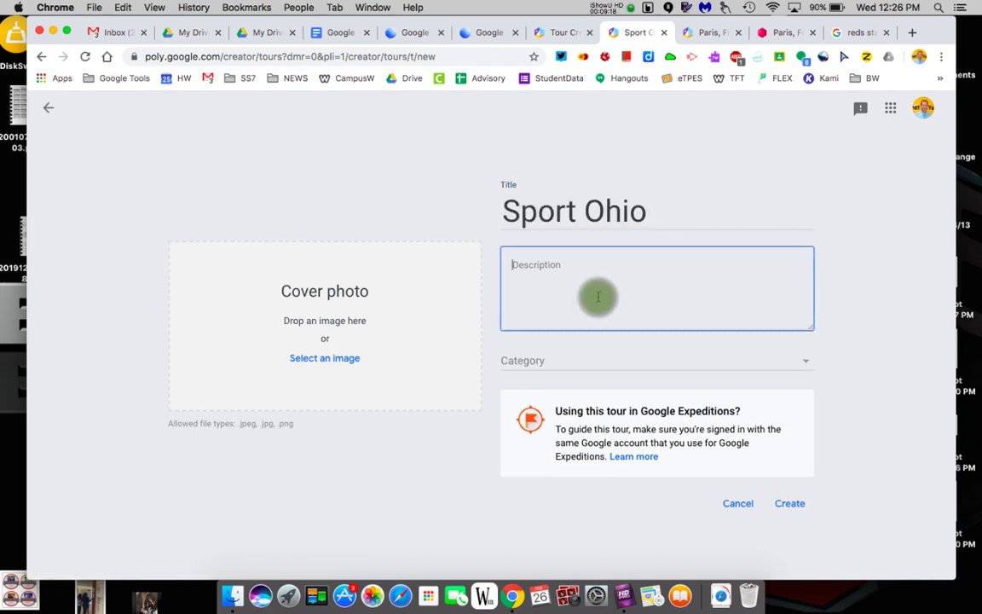
click(321, 359)
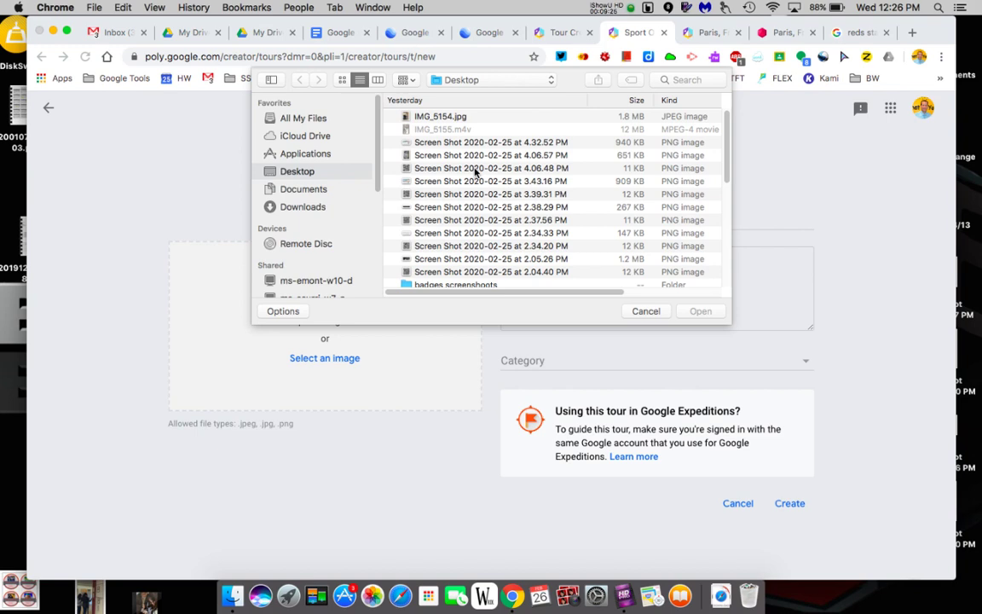
click(439, 120)
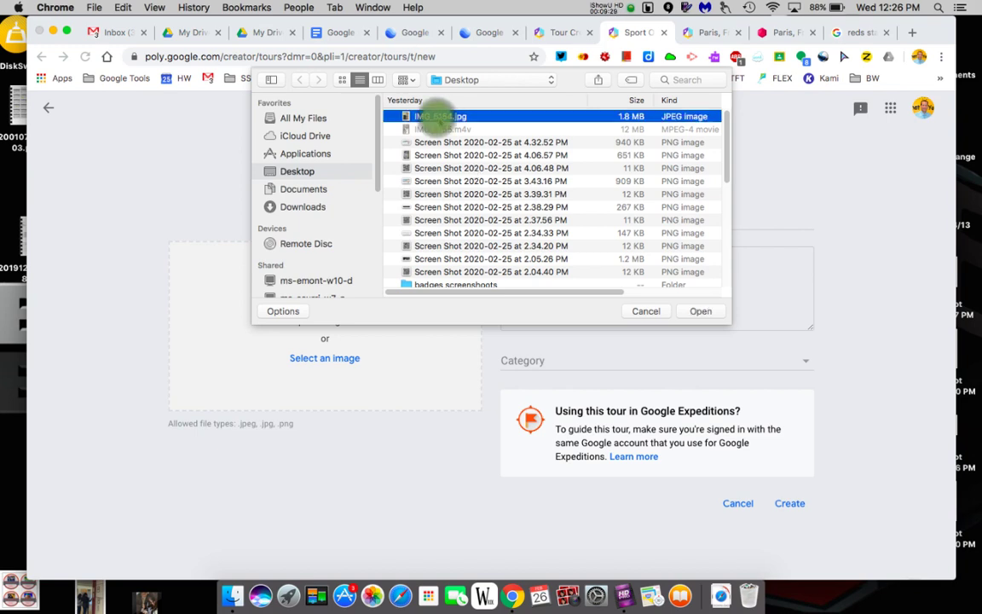
click(701, 311)
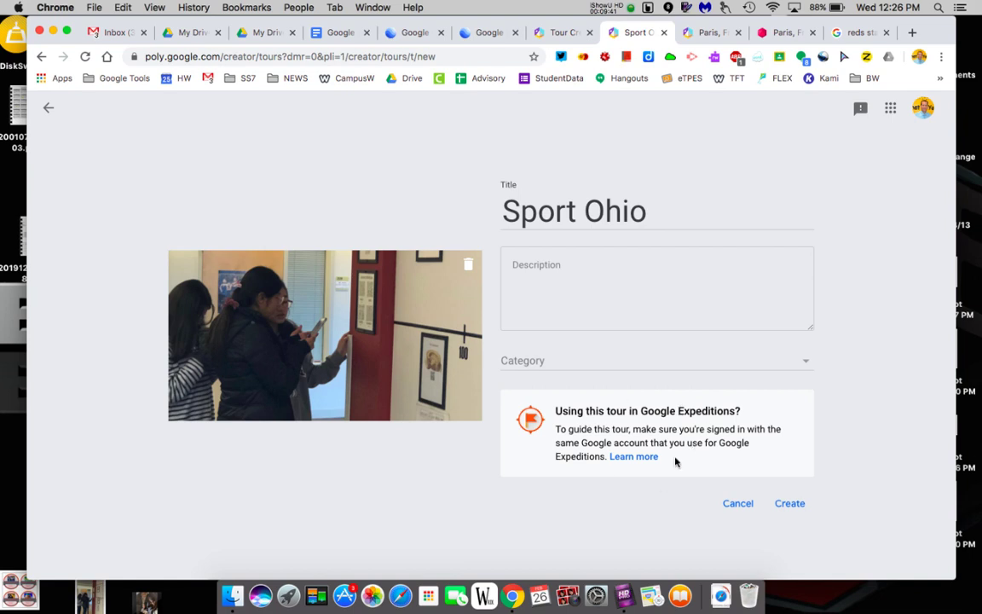
click(563, 300)
text(3 locations.....)
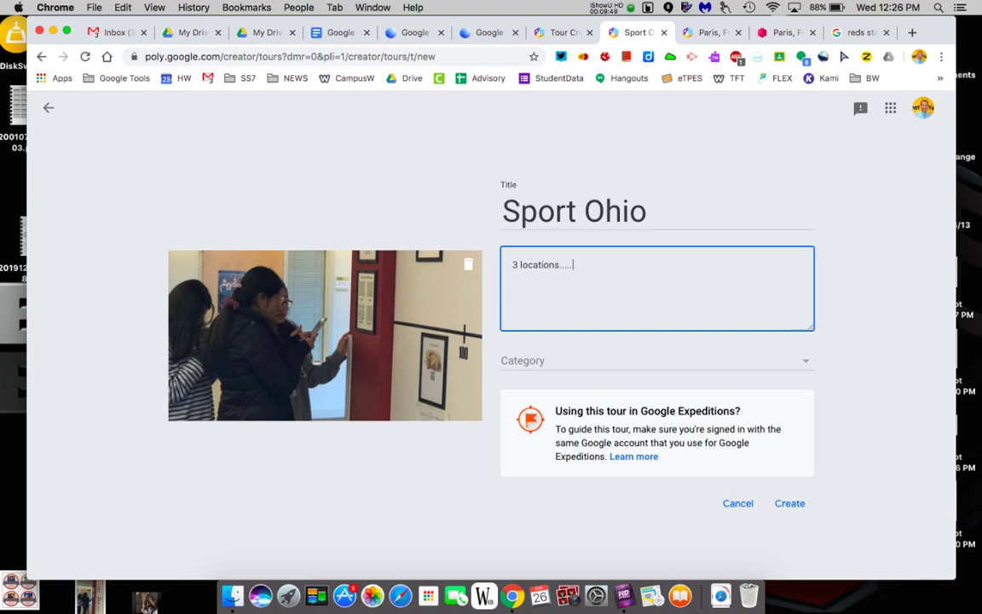
click(789, 503)
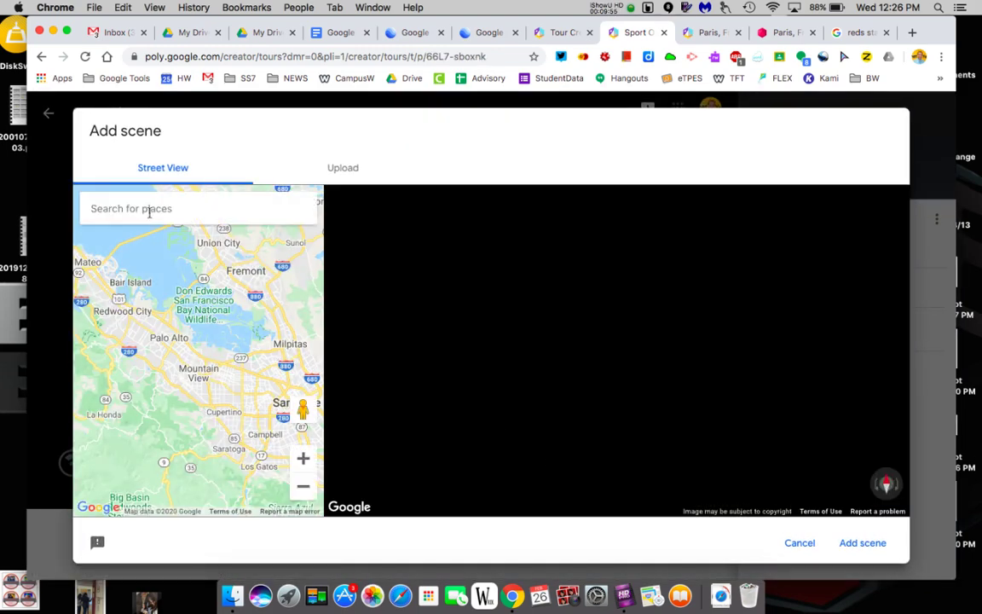
Locate Great American Ball Park in the Add scene search.
click(149, 210)
text(Great ameri)
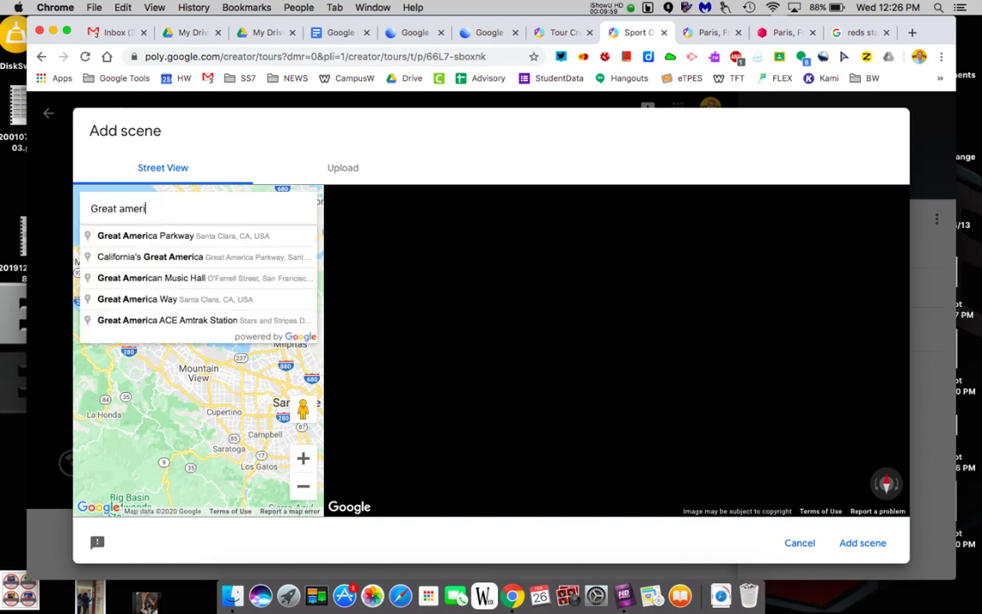
text(can ba)
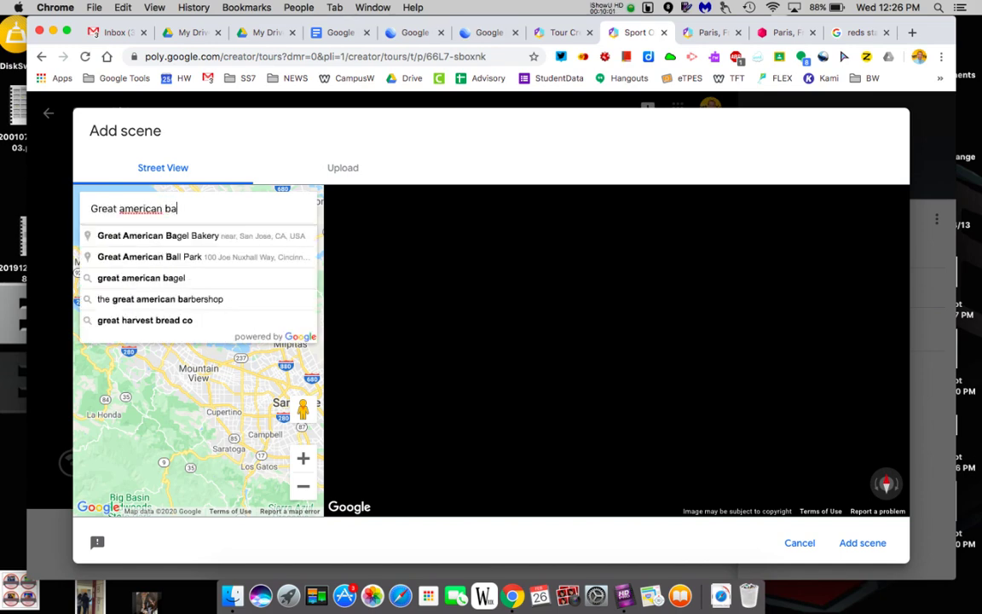
text(llpark)
click(158, 232)
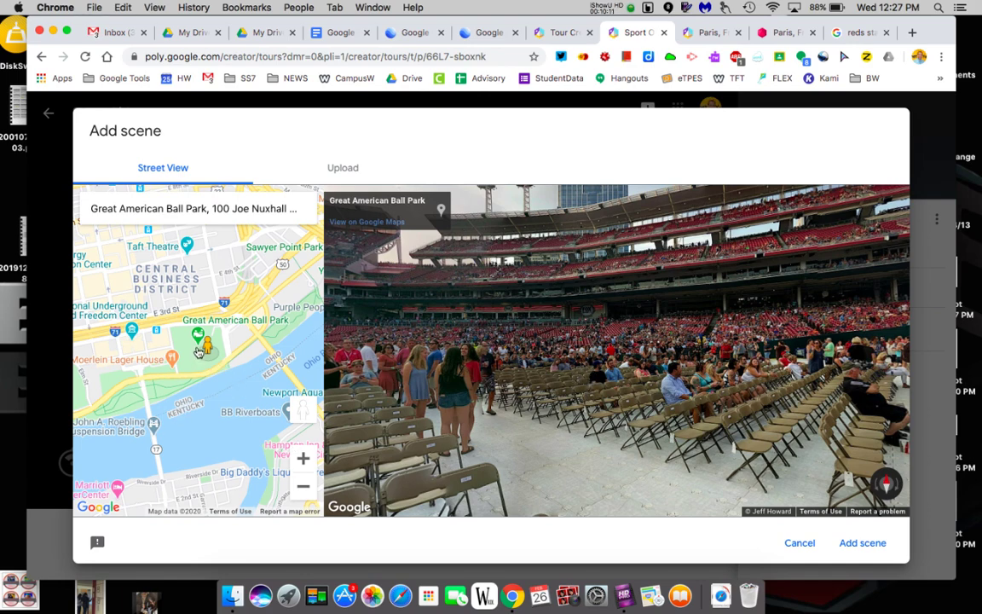
Place Street View at the ballpark's centre and rotate the panorama to face the scoreboard.
mouse_move(212, 356)
mouse_down()
mouse_move(207, 348)
mouse_move(221, 337)
mouse_move(217, 353)
mouse_up()
drag(613, 381, 373, 373)
drag(729, 324, 473, 324)
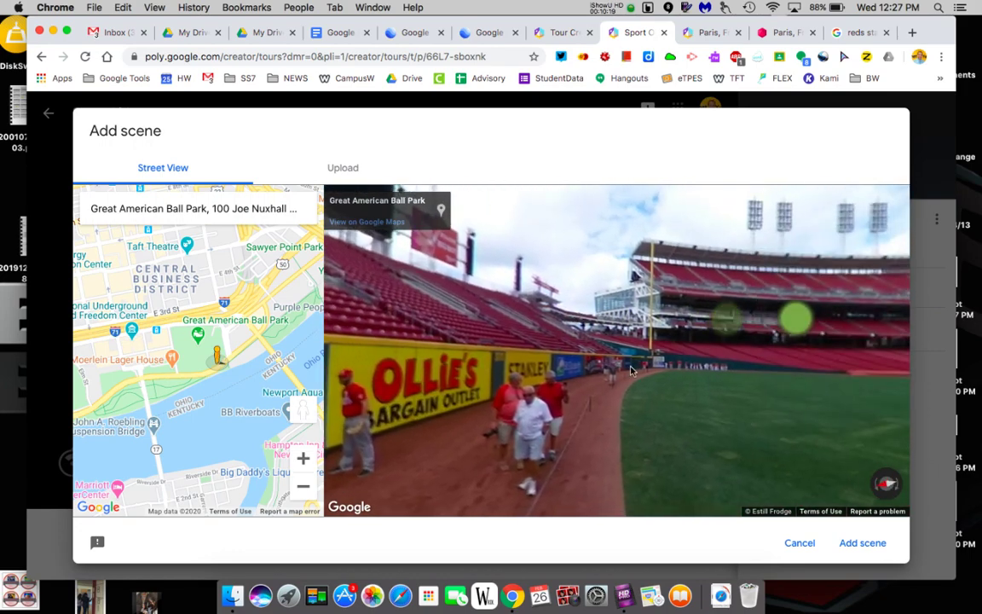
click(712, 382)
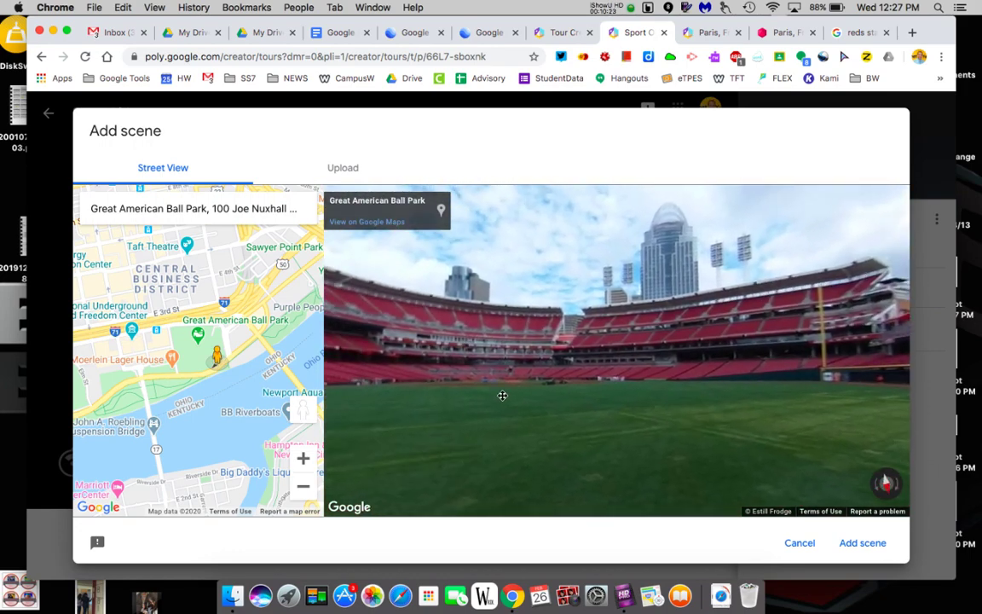
click(726, 364)
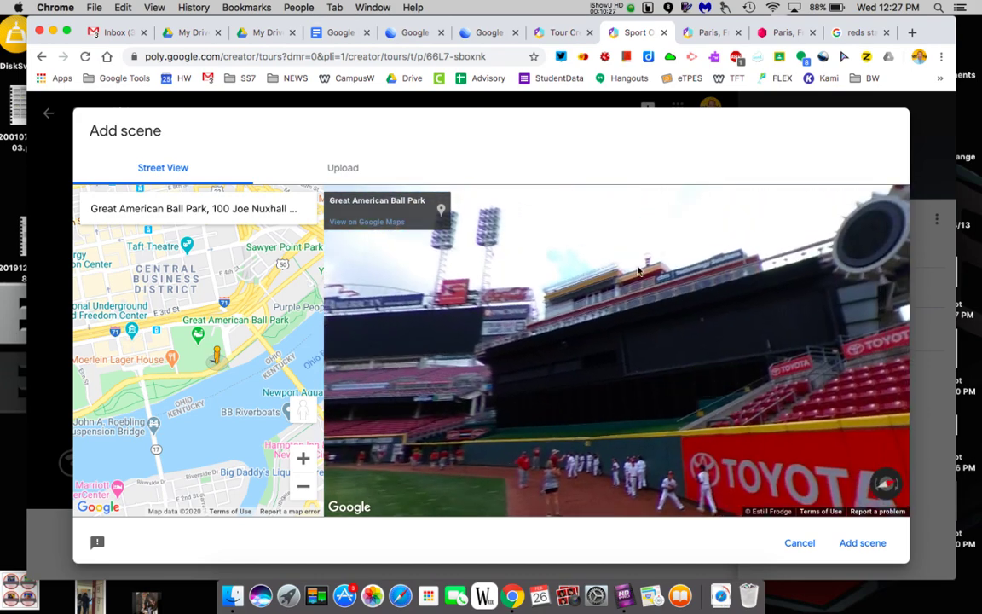
drag(407, 367, 645, 398)
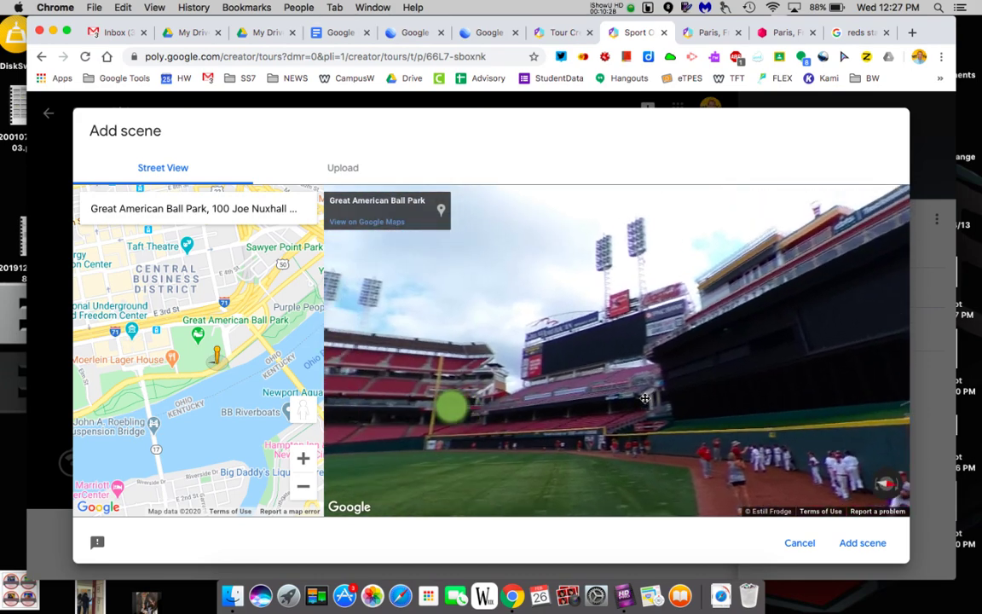
double_click(189, 339)
double_click(191, 341)
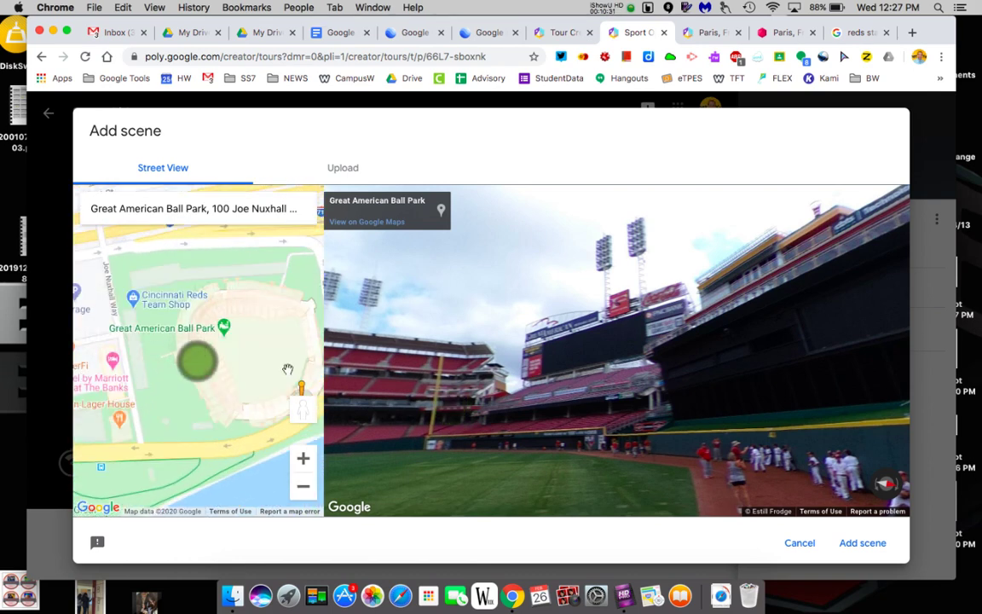
drag(295, 385, 261, 350)
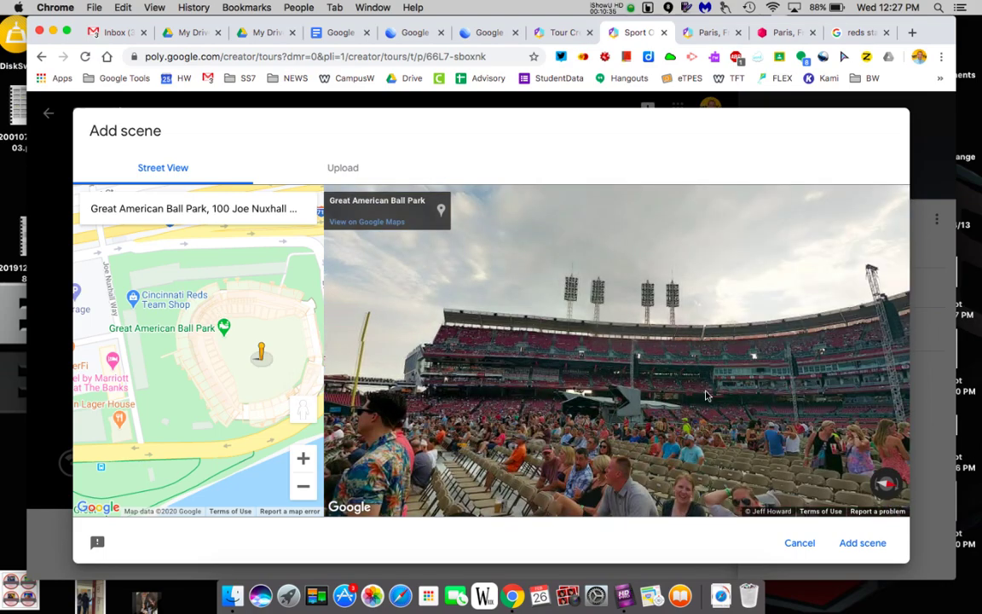
key(Left)
key(Left)
key(Left)
key(Left)
key(Left)
key(Left)
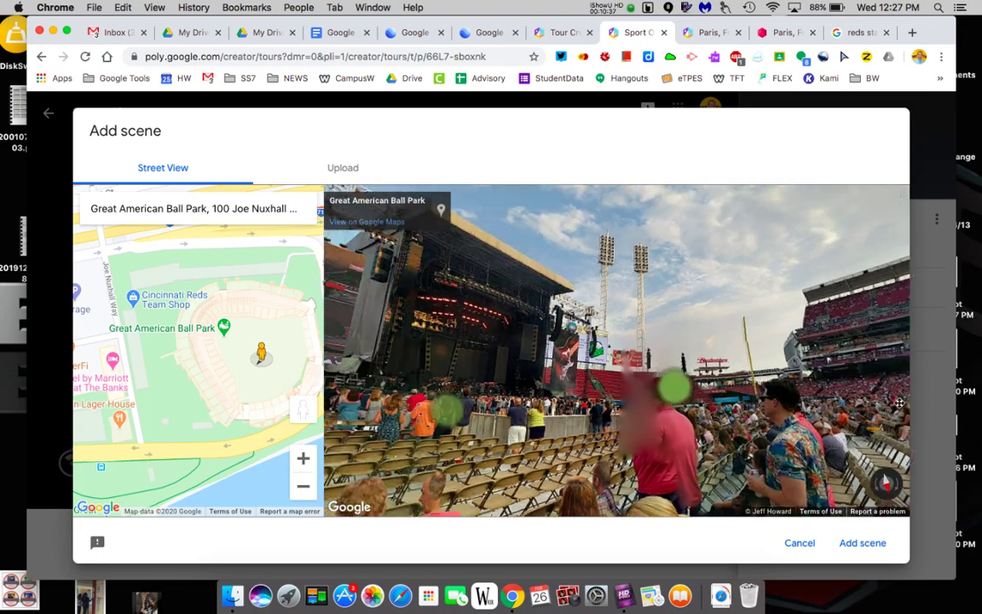
key(Left)
key(Left)
key(Left)
key(Left)
key(Left)
key(Left)
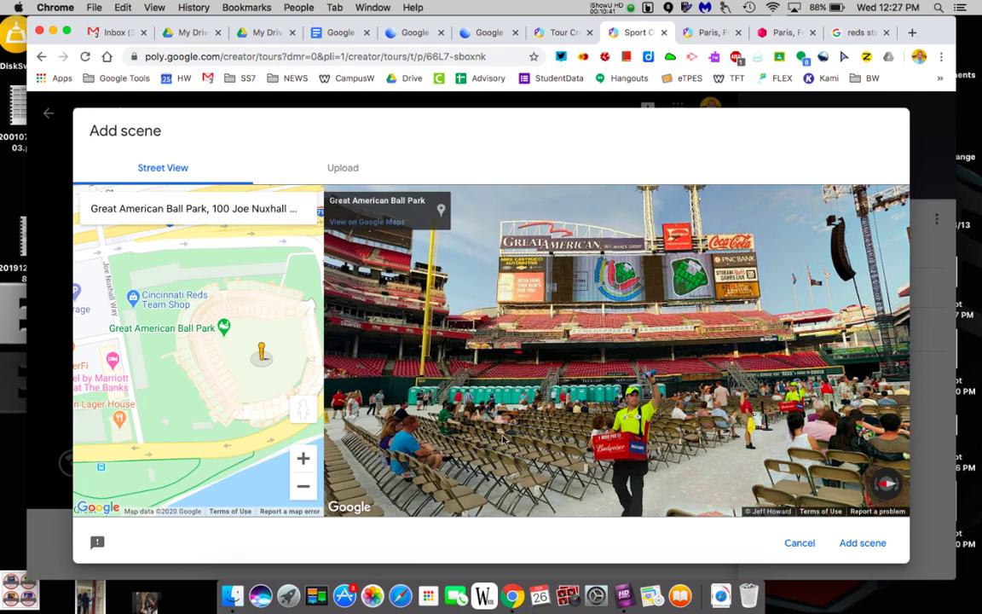
Add the scene 'Great American Ballpark' described 'first professional baseball team.', facing the stage.
click(876, 552)
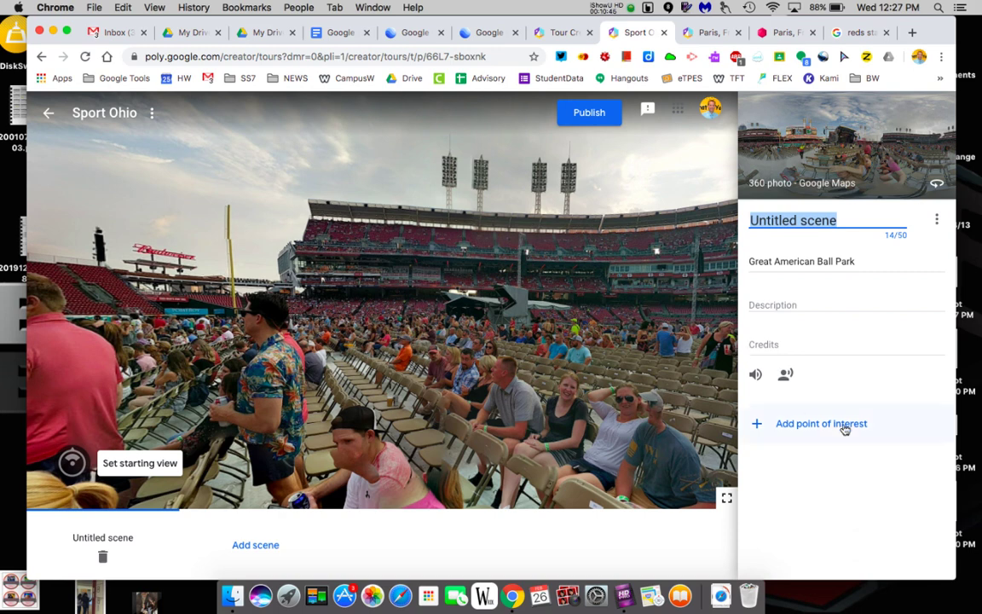
text(Great)
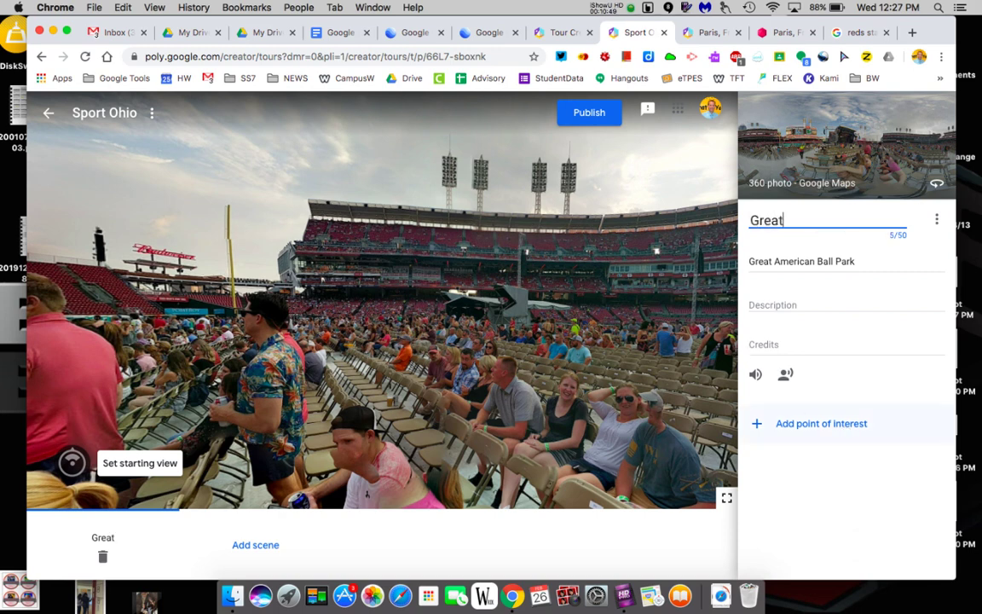
text( America)
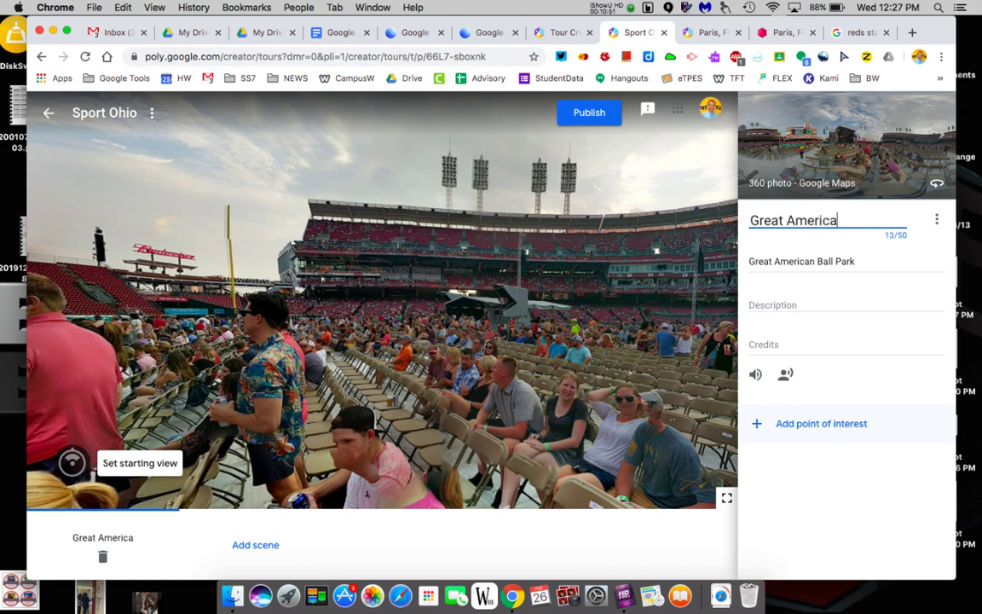
text(n Ballpark)
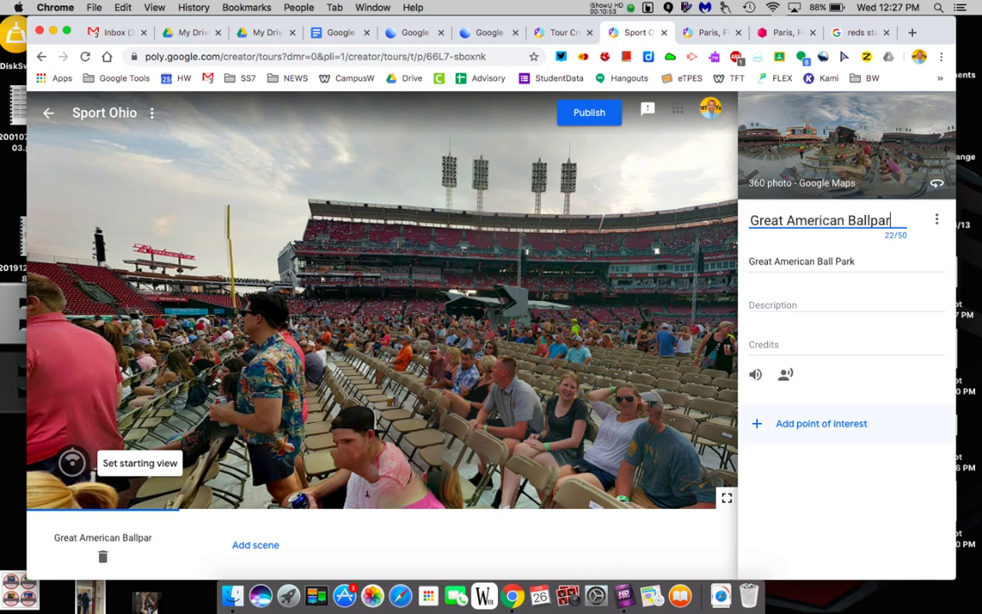
click(789, 308)
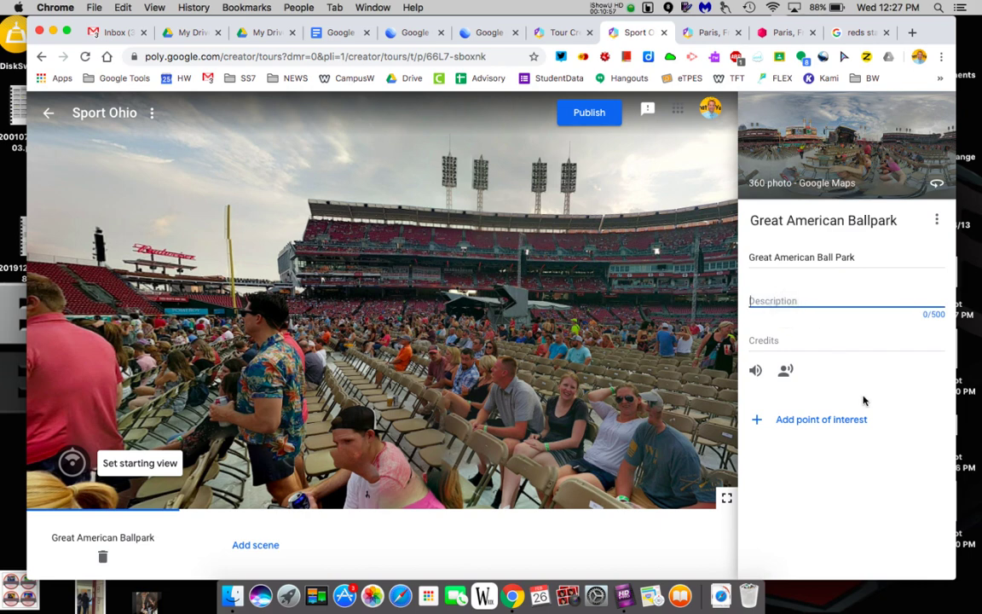
text(first prof)
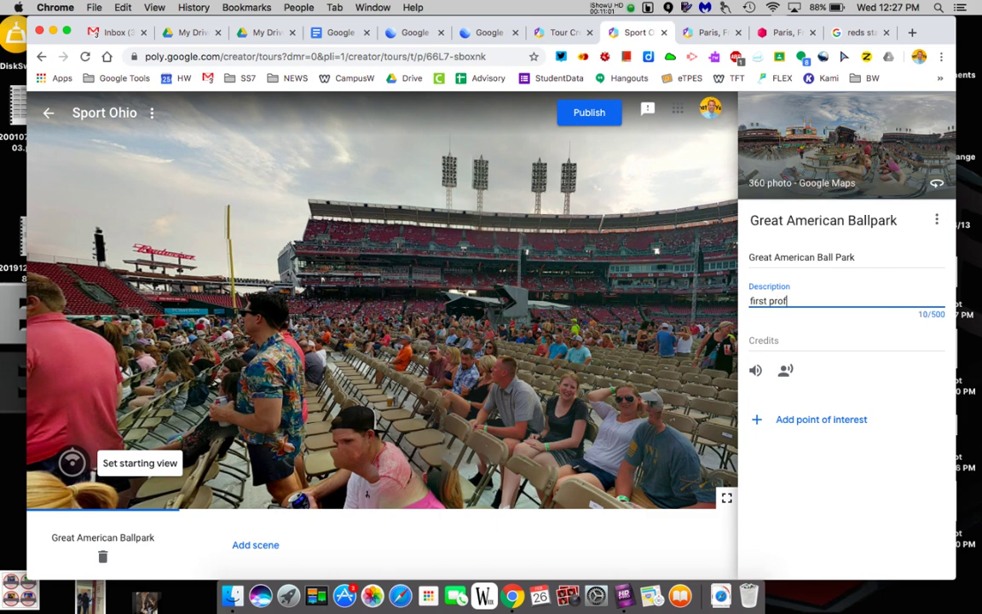
text(essional baseball team.)
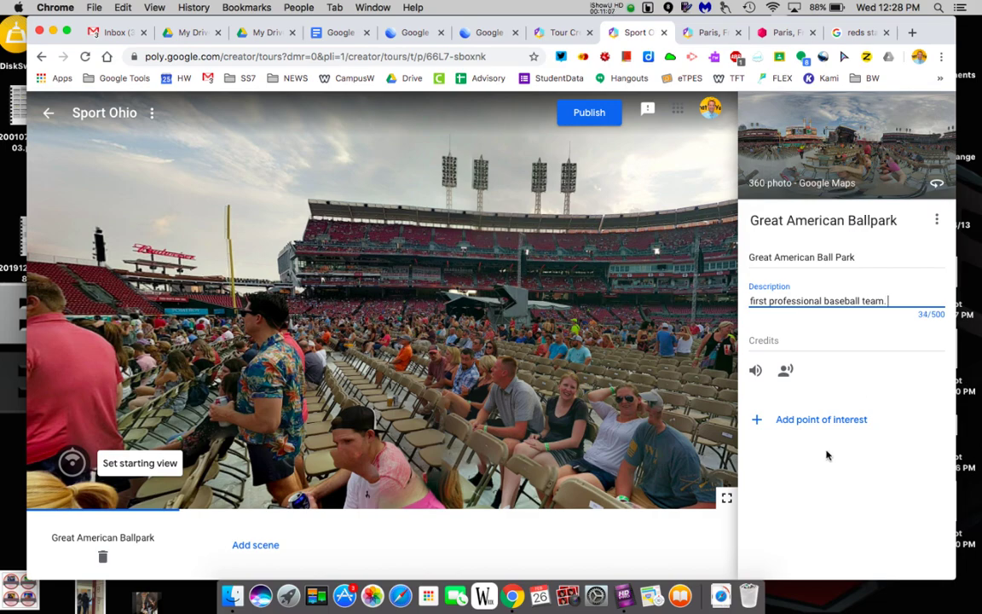
click(432, 359)
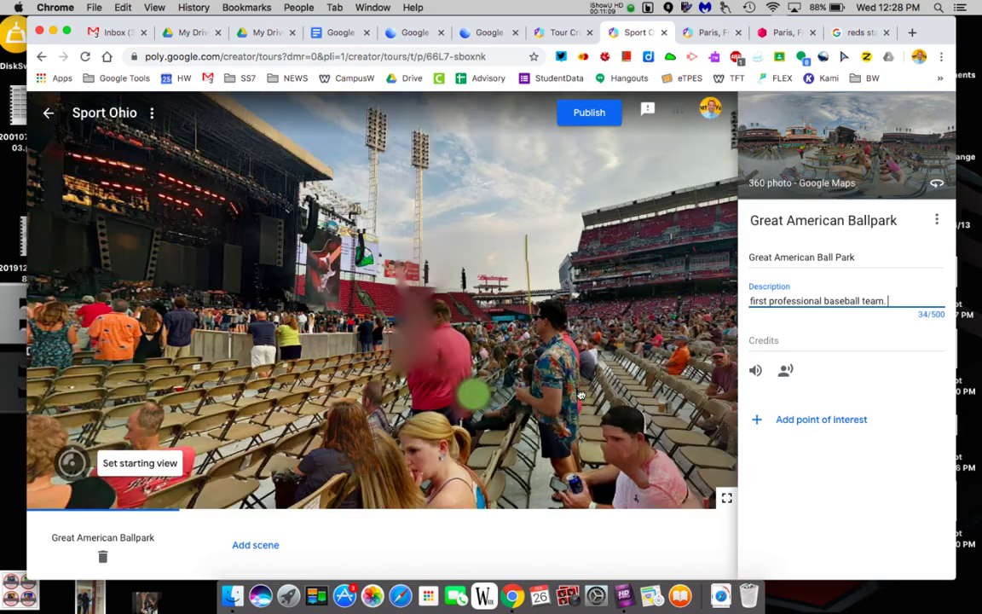
click(472, 394)
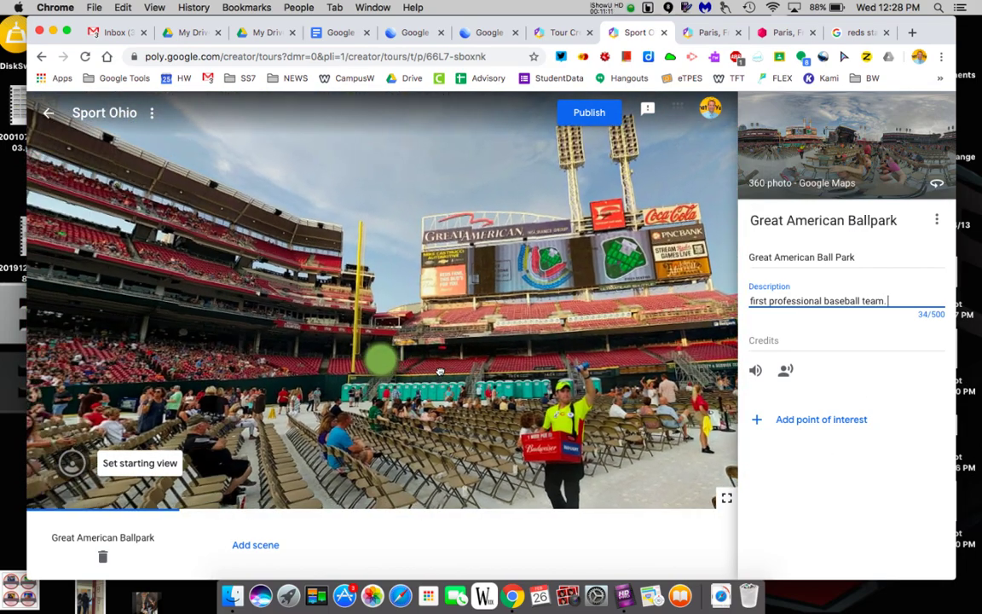
click(381, 357)
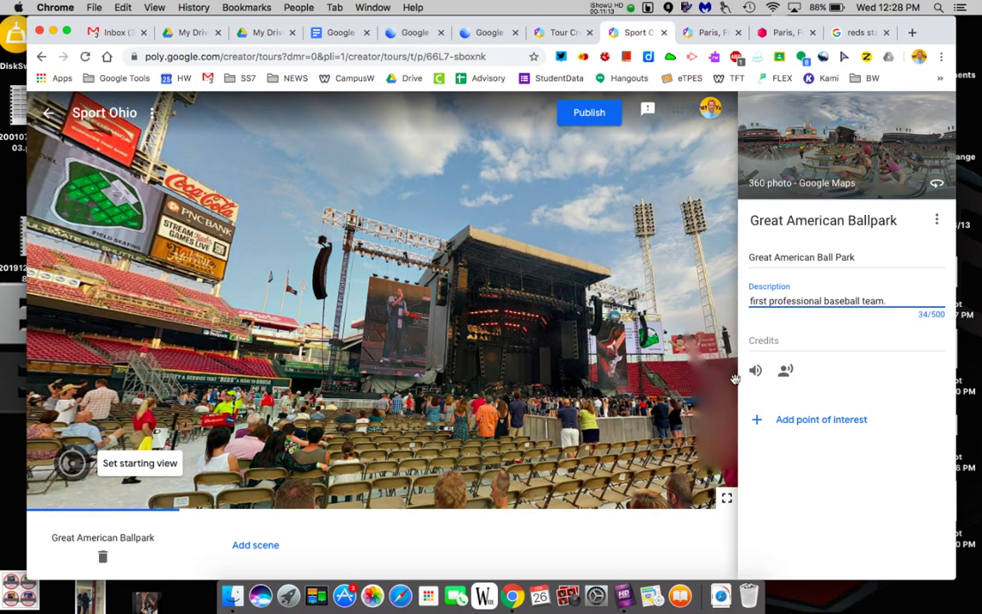
Place a point of interest left of the stage screen described 'Steamboat' and begin adding its image.
click(800, 419)
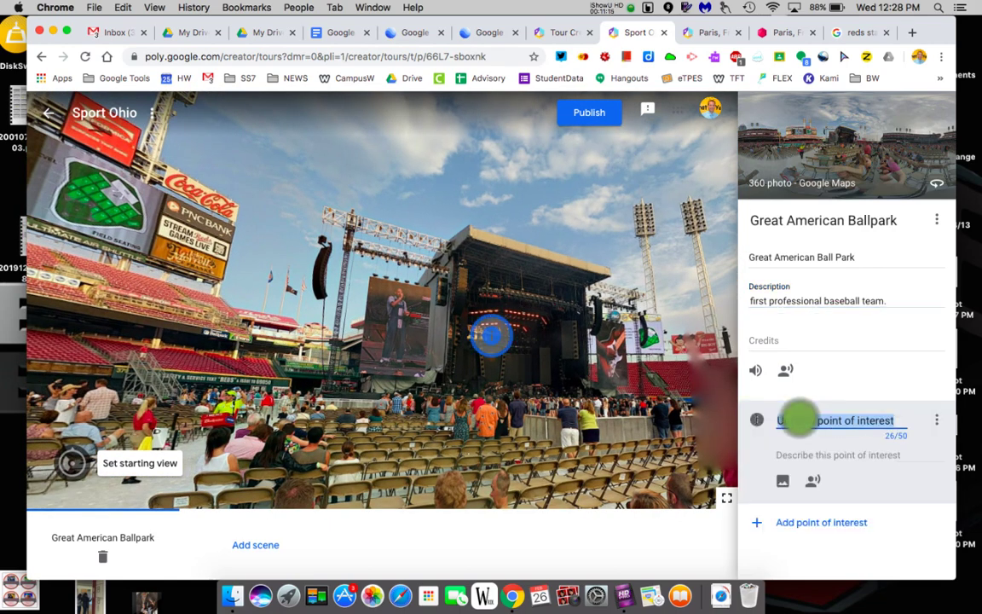
drag(493, 338, 294, 337)
click(839, 447)
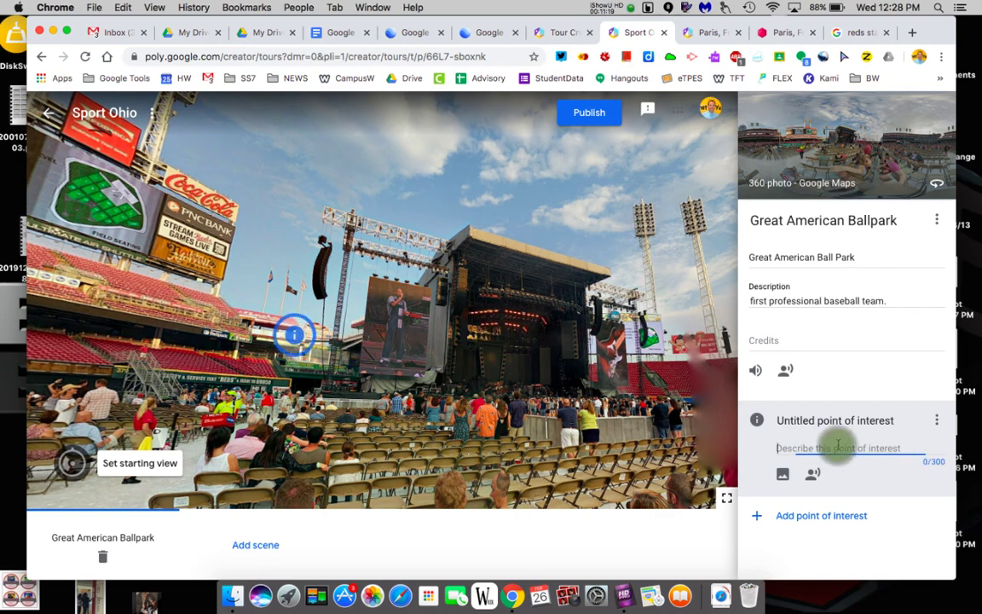
text(Seam)
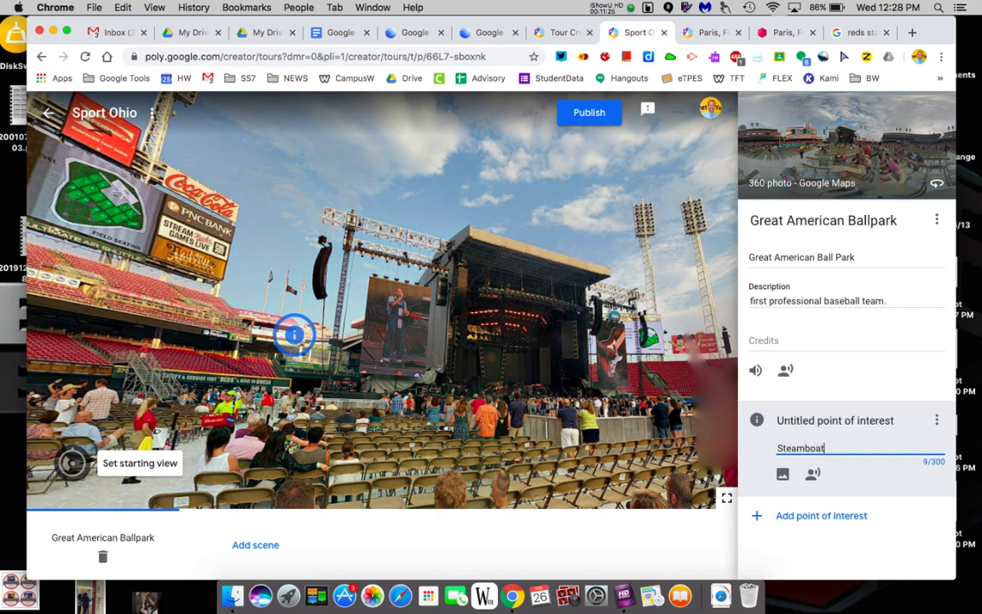
click(783, 475)
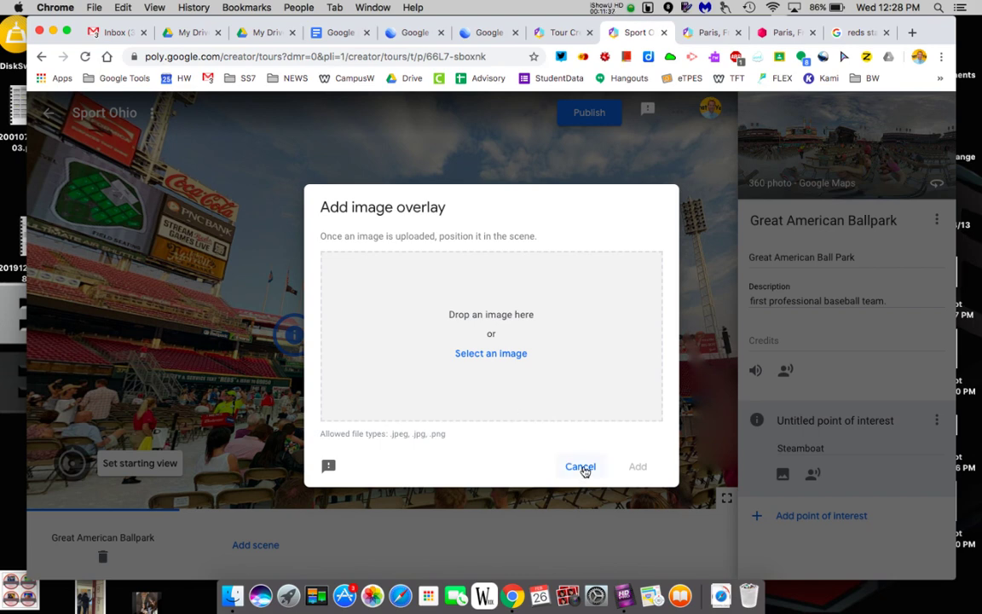
Upload IMG_5154.jpg from the Desktop as the Steamboat point's image overlay.
click(494, 355)
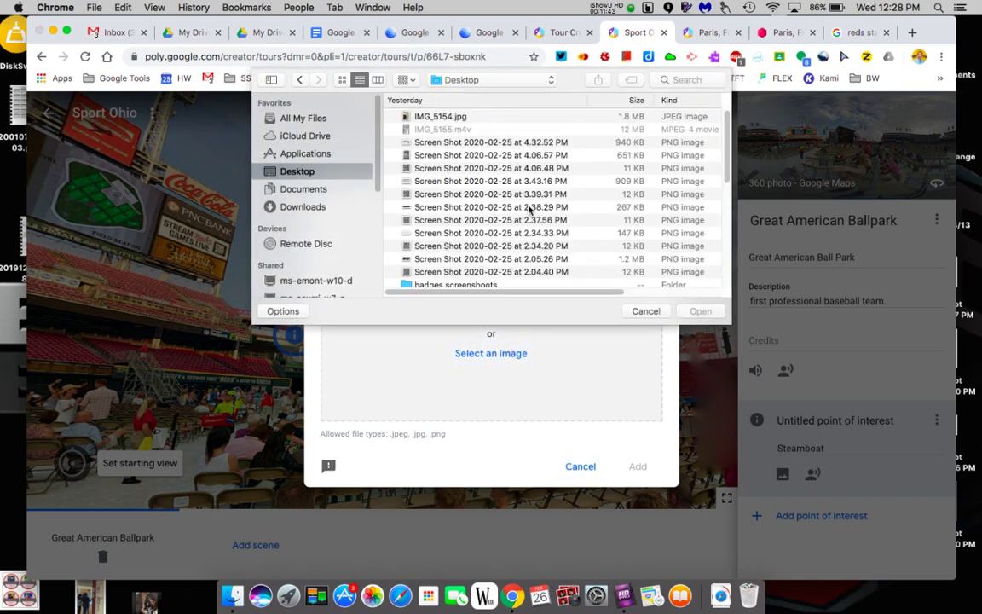
scroll(515, 267, down, 5)
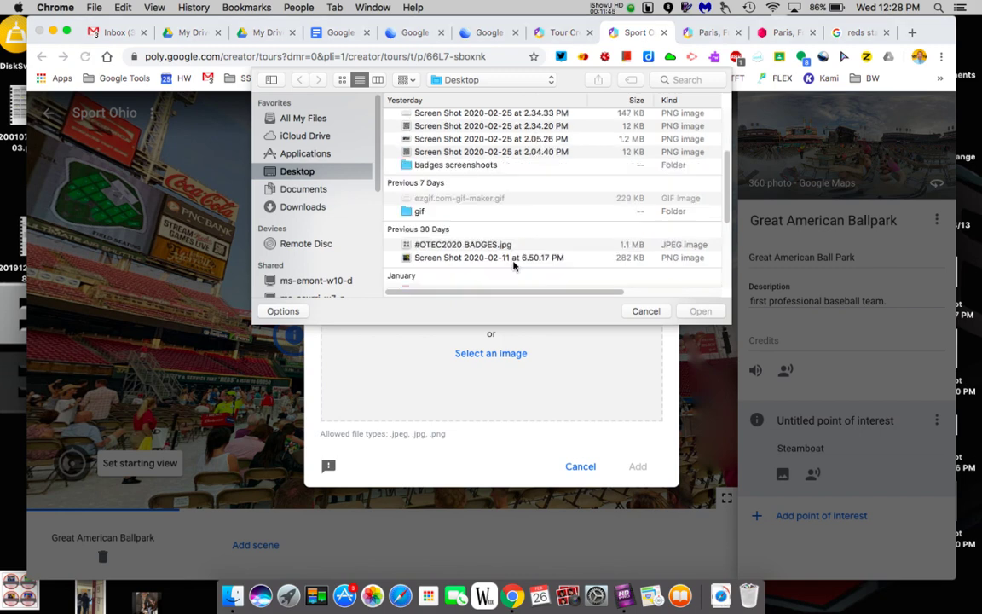
scroll(590, 272, up, 5)
scroll(590, 272, down, 1)
click(438, 115)
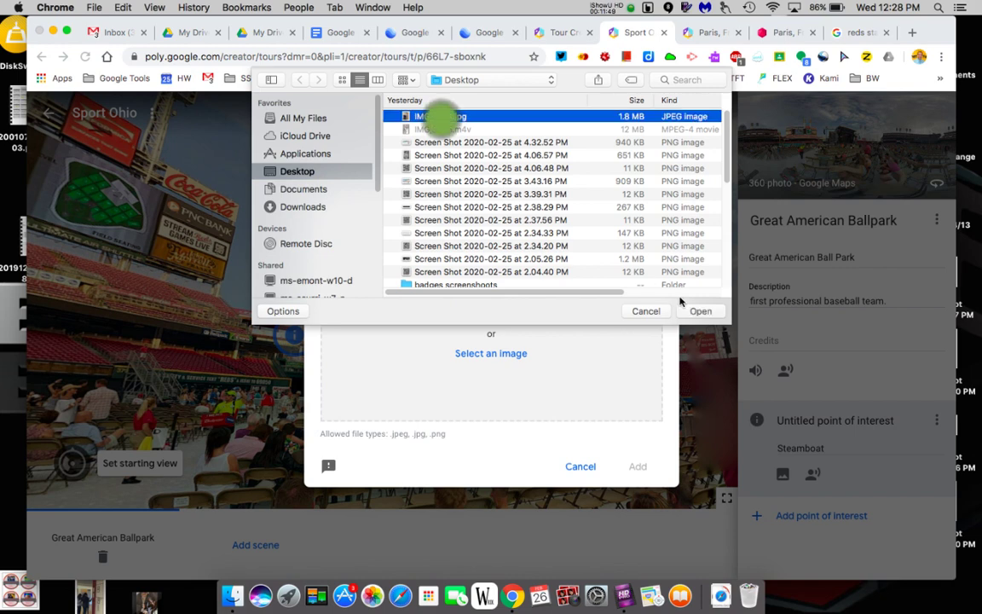
click(695, 309)
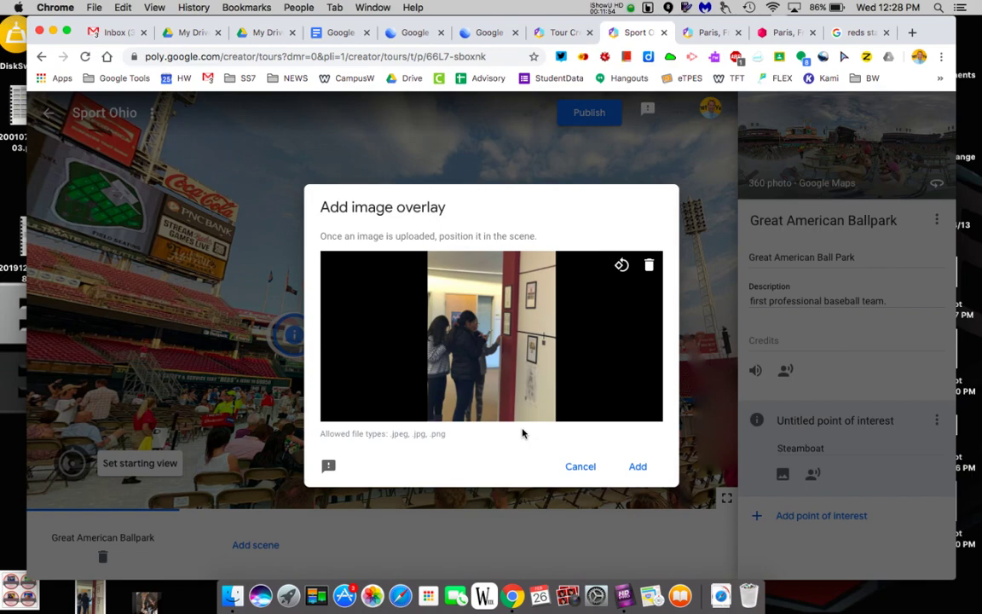
click(638, 466)
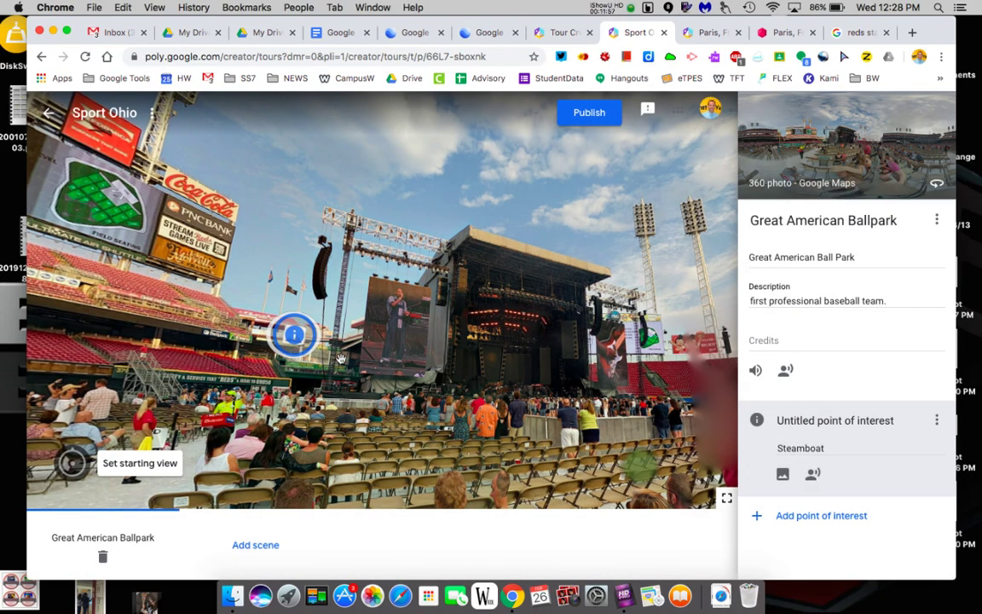
Title the point of interest 'Steamboat' and inspect its photo overlay within the stadium panorama.
click(295, 335)
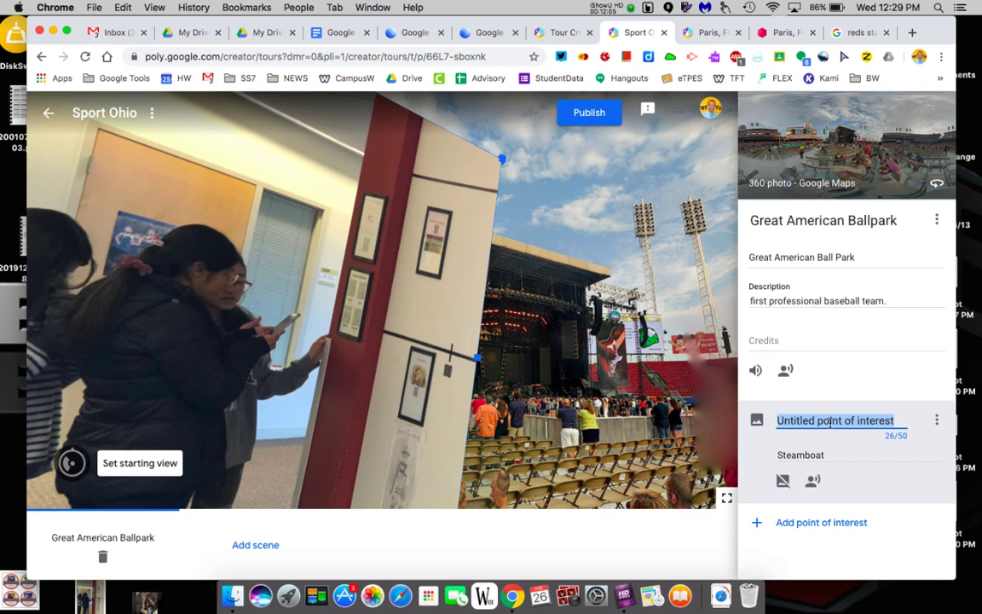
text(Steamboat)
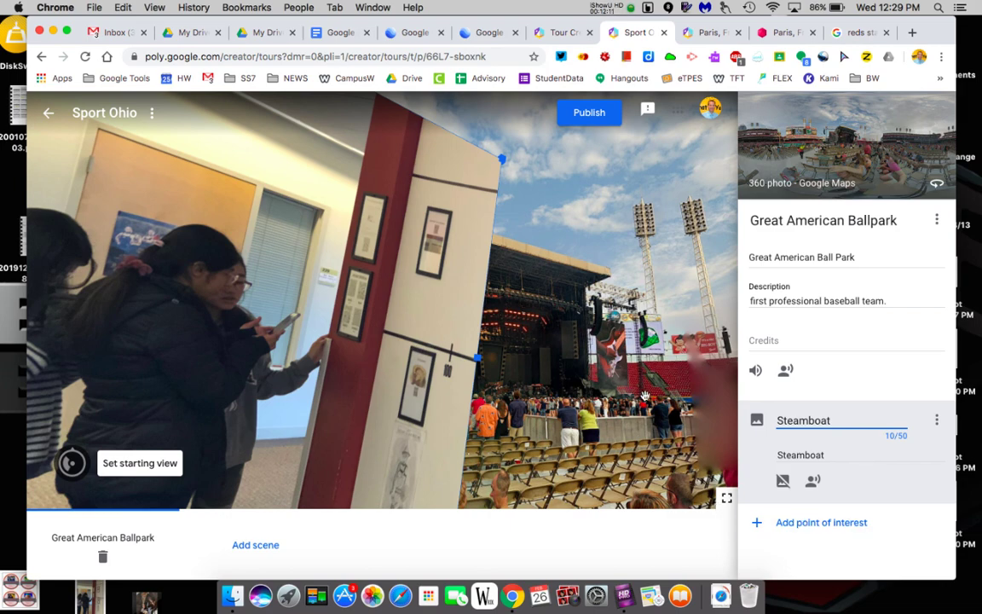
click(524, 376)
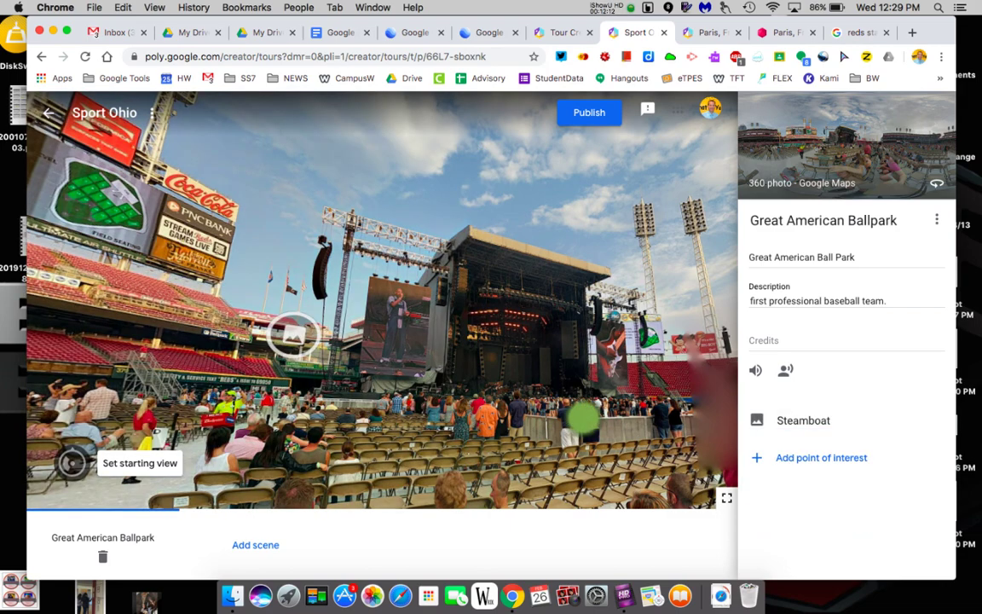
click(291, 334)
drag(490, 453, 273, 433)
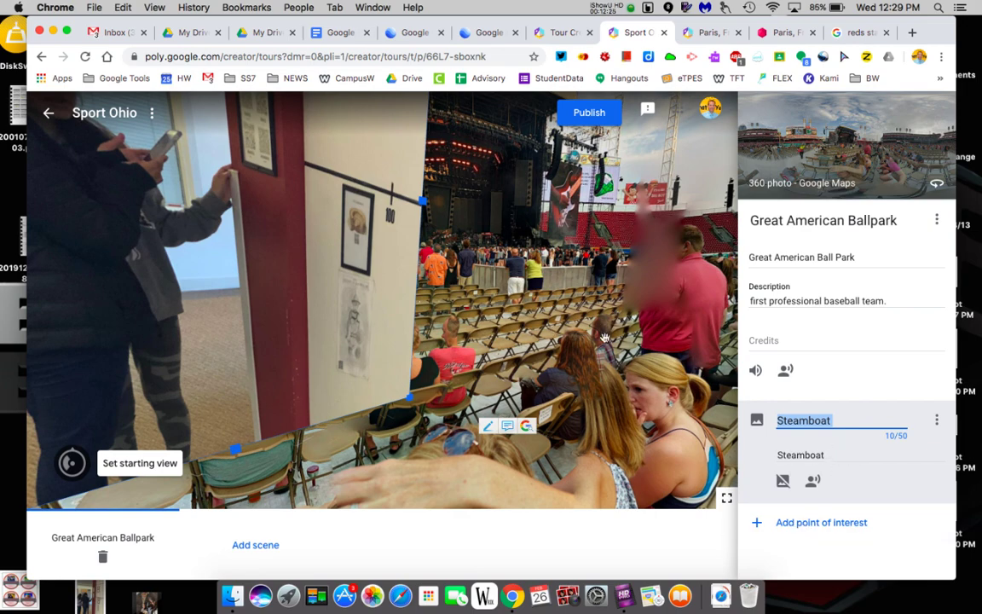
drag(627, 339, 566, 363)
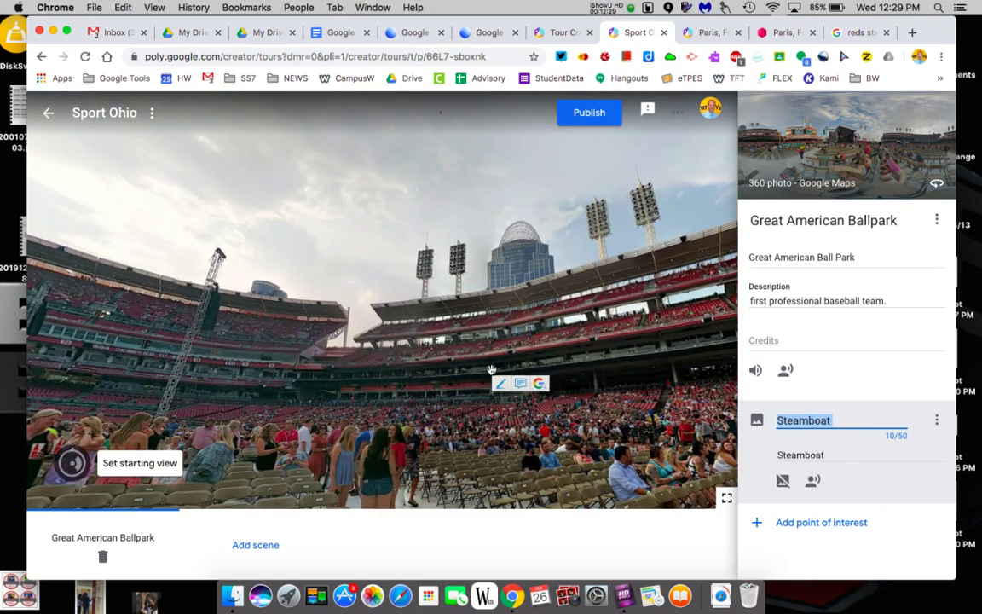
Start a second scene and locate Ohio Stadium on the map.
click(255, 547)
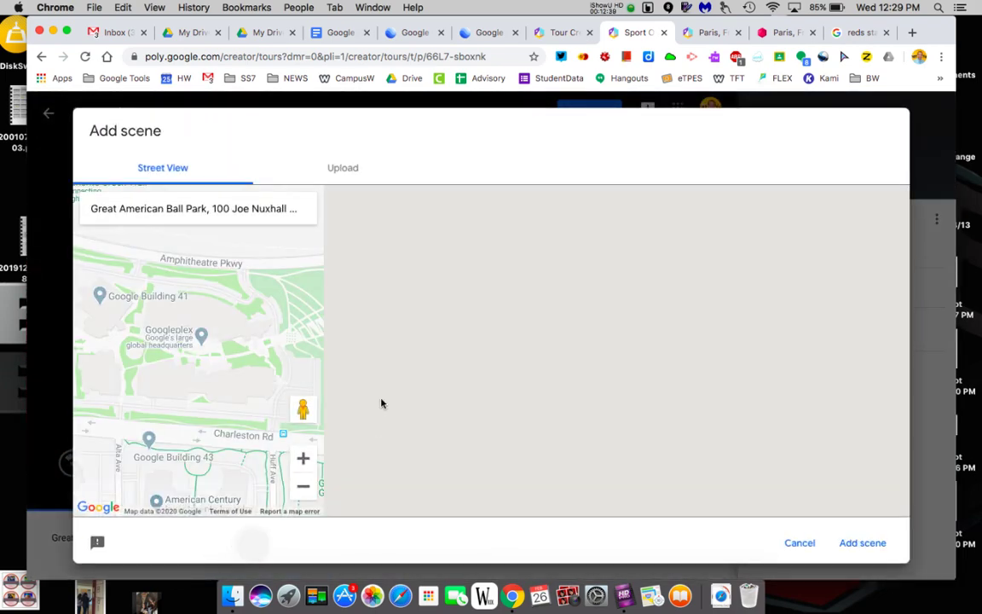
click(216, 209)
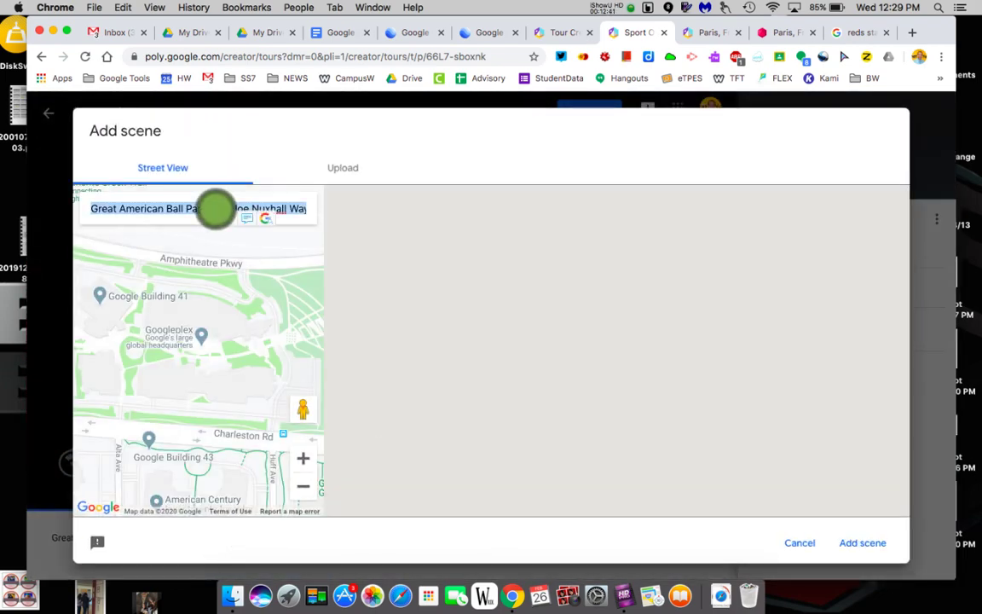
text(Ohio Stadium)
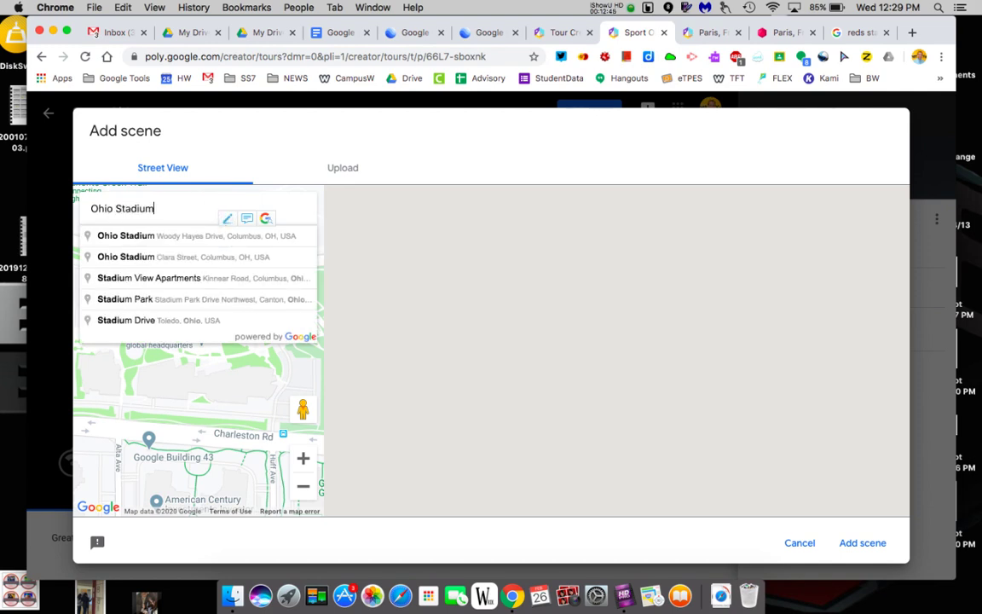
key(Down)
key(Return)
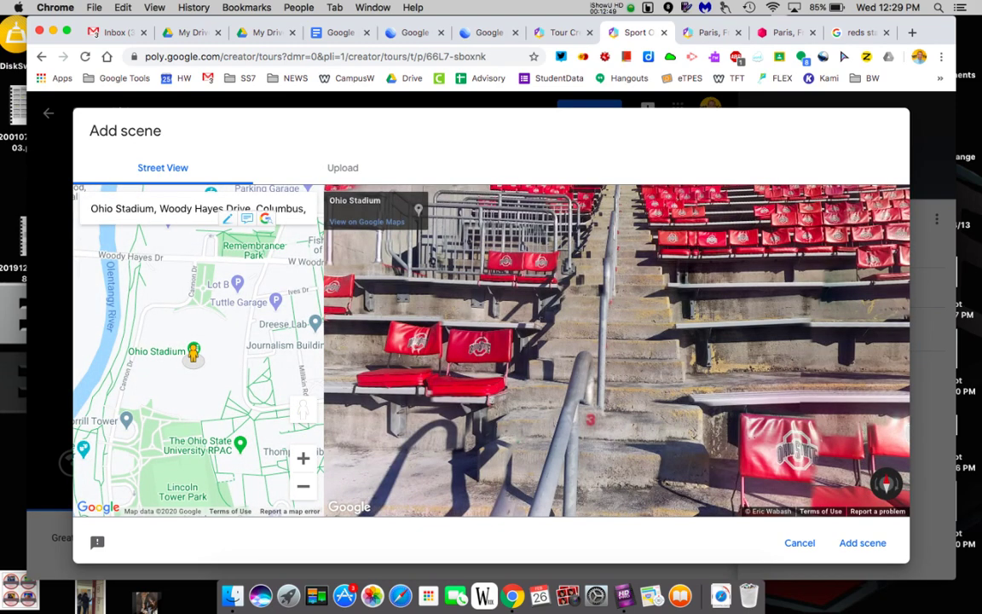
double_click(207, 374)
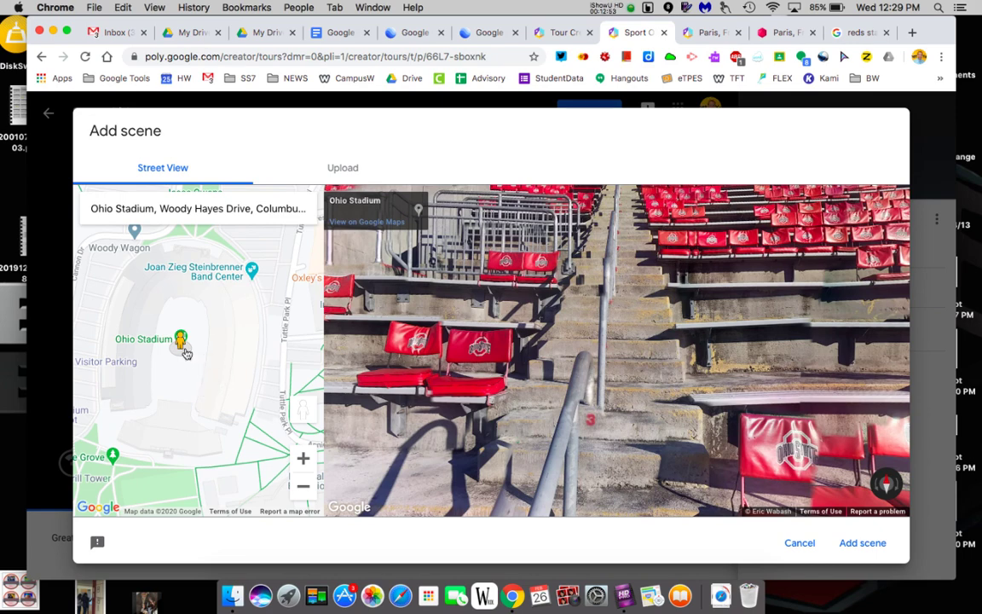
Move Street View from the Band Center into Ohio Stadium, facing the field and crowd.
drag(180, 340, 256, 298)
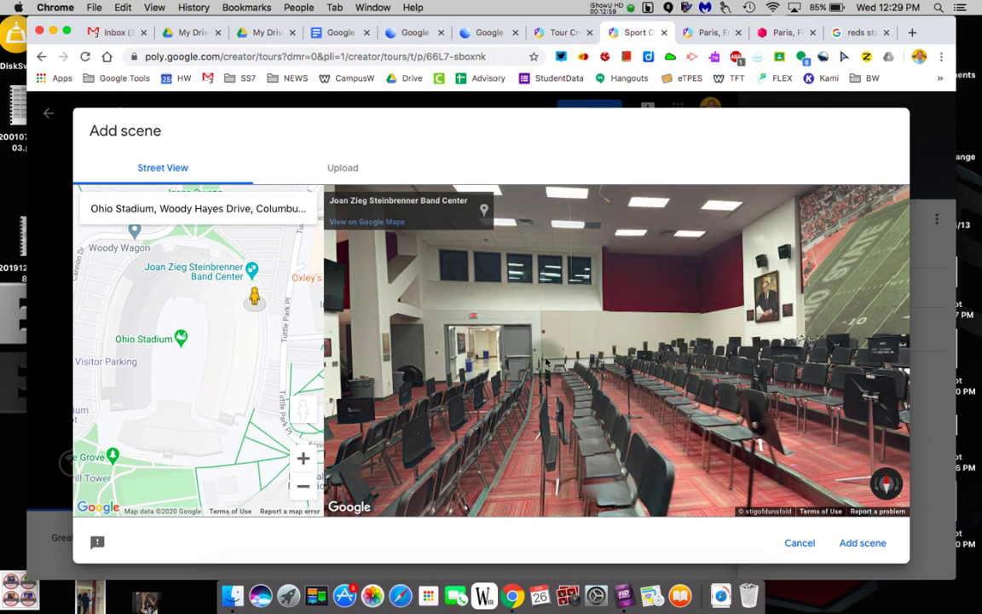
drag(490, 321, 668, 407)
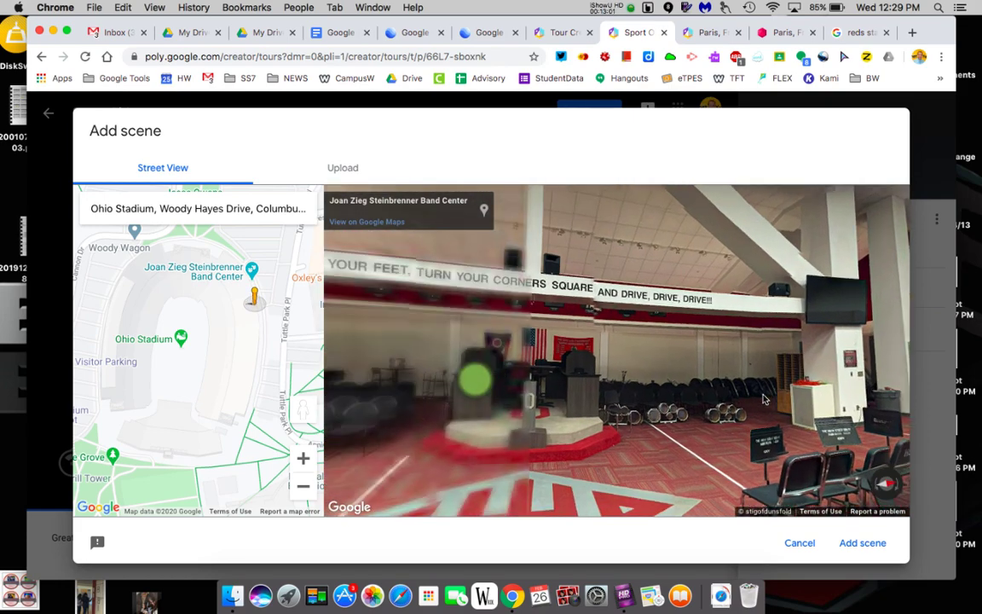
drag(392, 342, 491, 359)
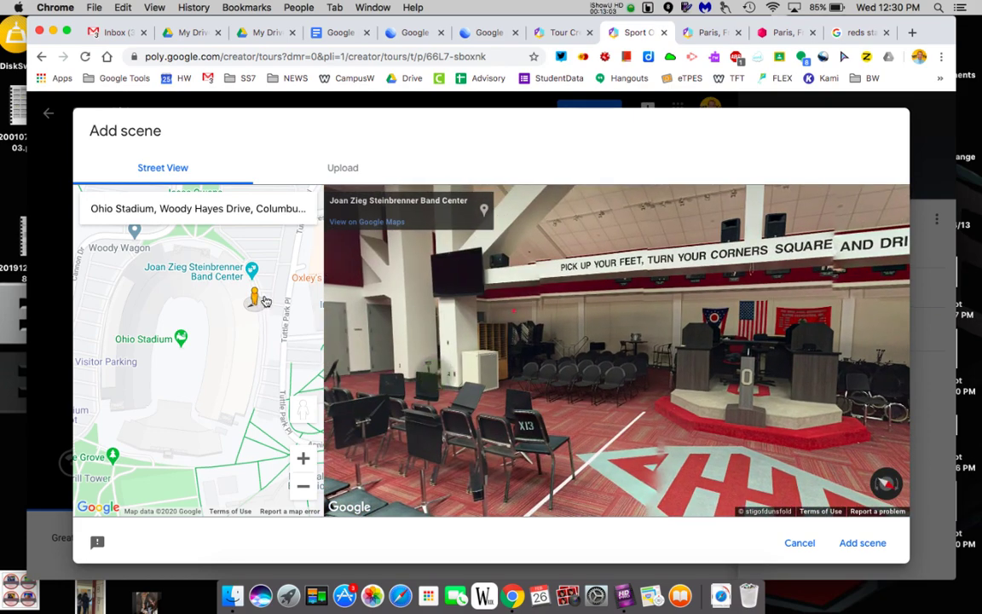
drag(255, 295, 165, 342)
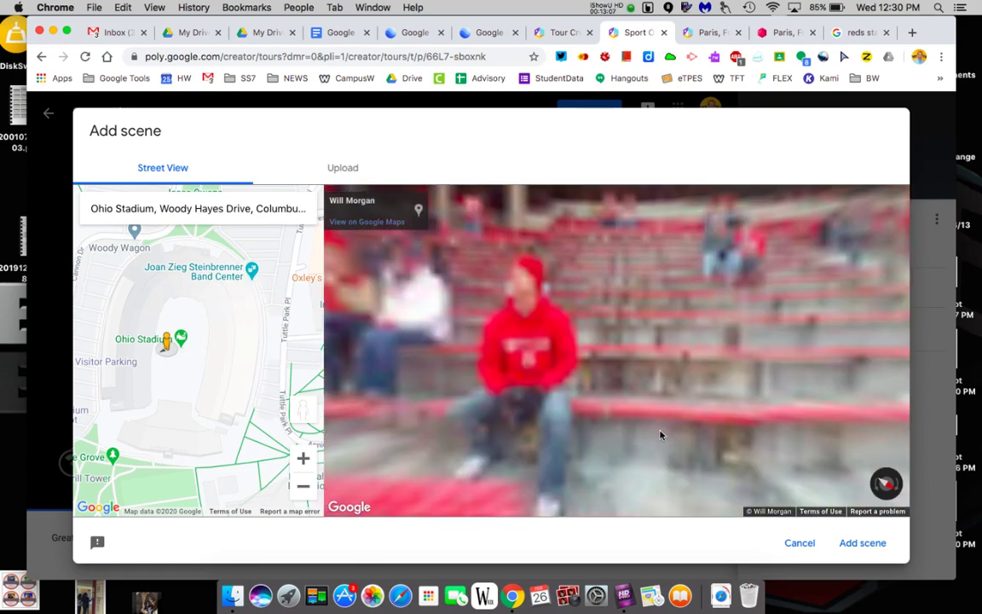
drag(397, 375, 752, 366)
drag(345, 342, 698, 377)
drag(553, 338, 680, 443)
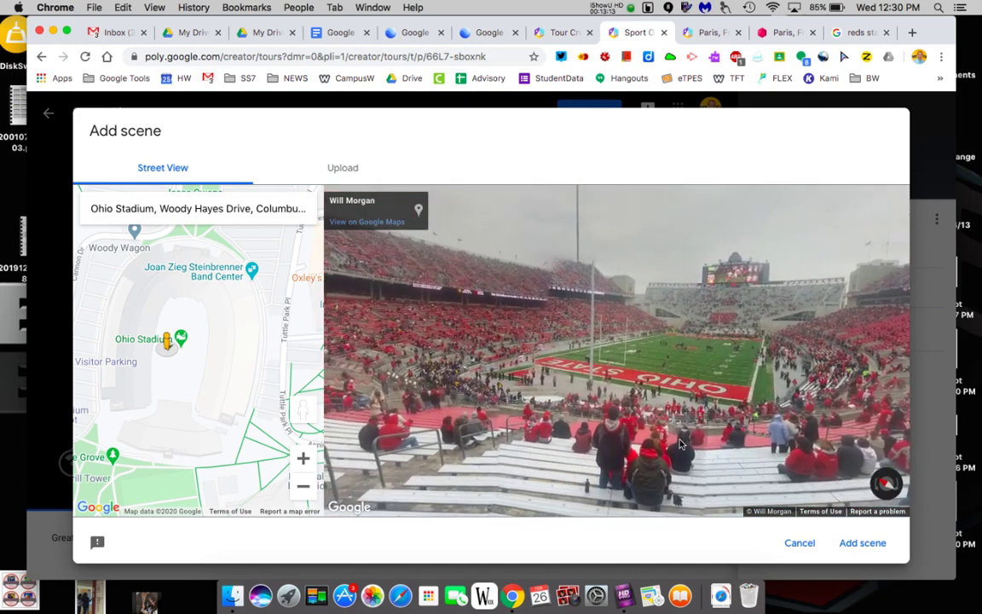
Add the stadium panorama to the tour as a scene titled 'Ohio Stadium'.
click(863, 543)
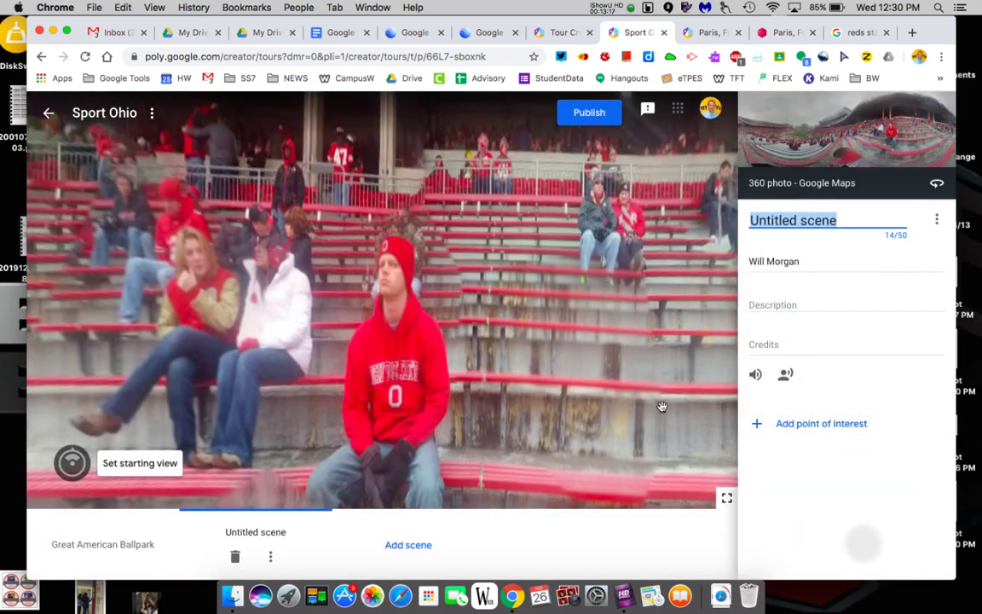
text(Ohio)
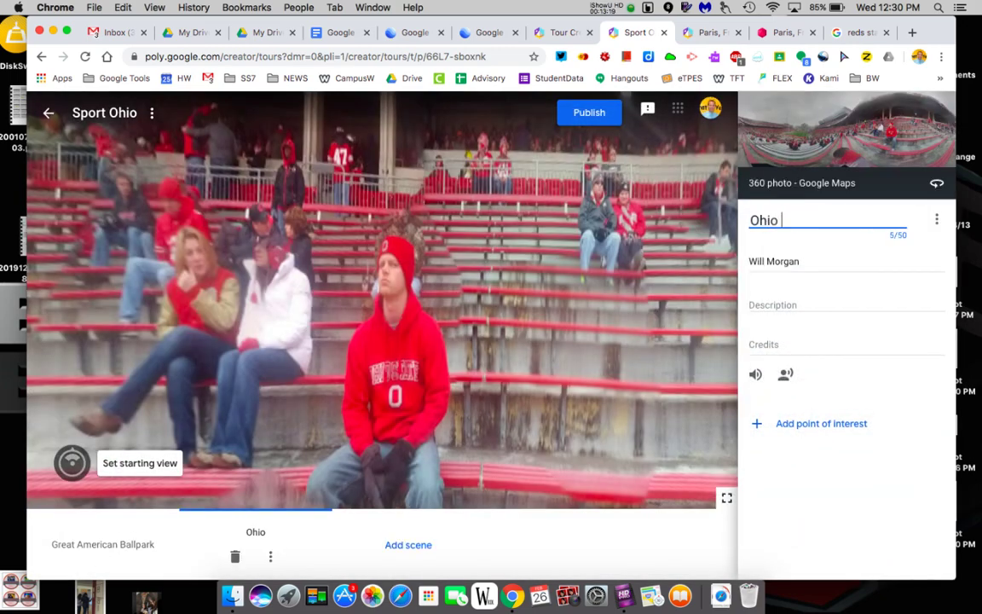
text(ium)
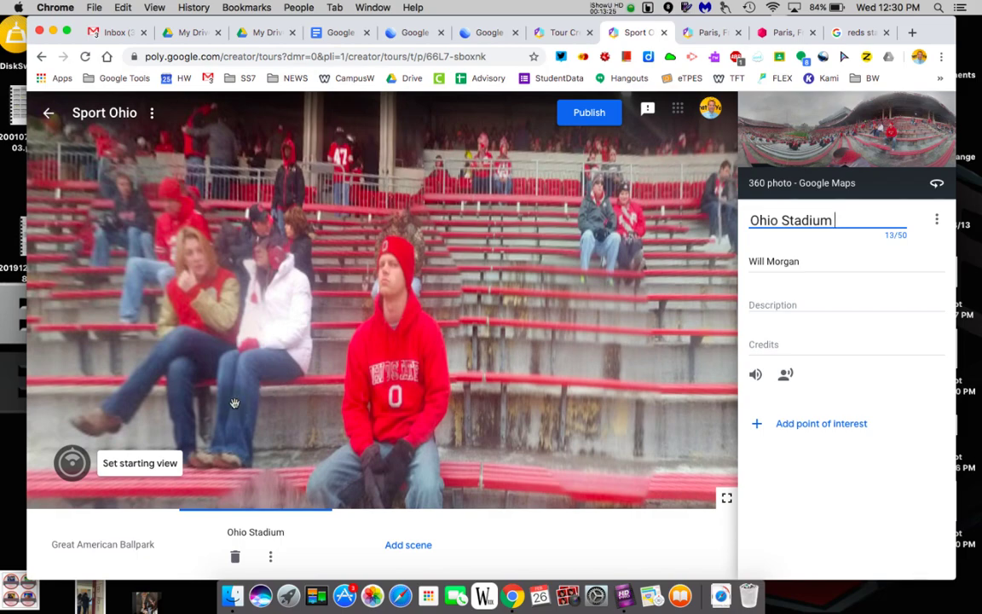
Save the Ohio Stadium scene's starting view facing the field and end zone.
drag(234, 401, 454, 384)
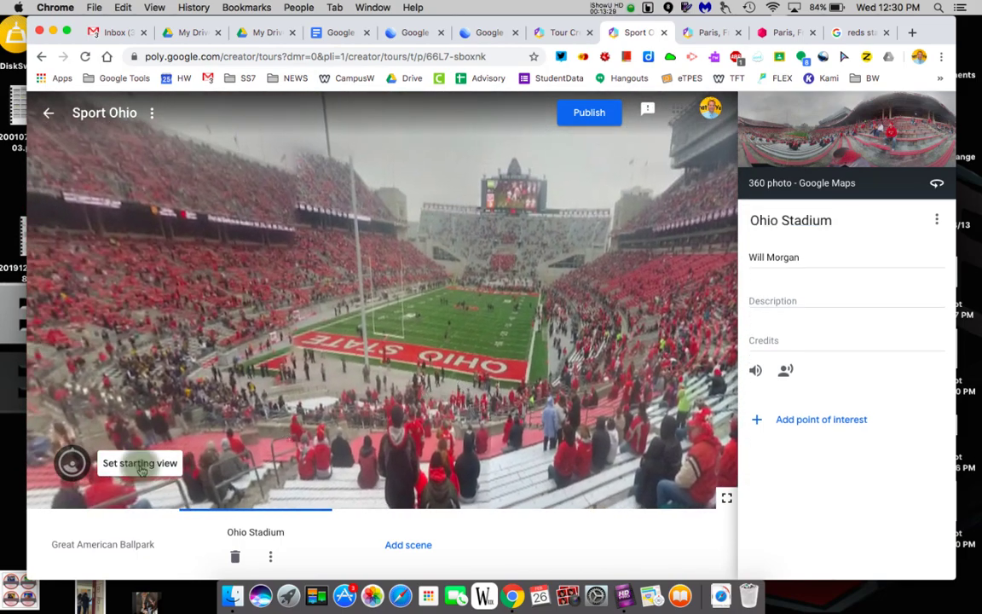
click(128, 465)
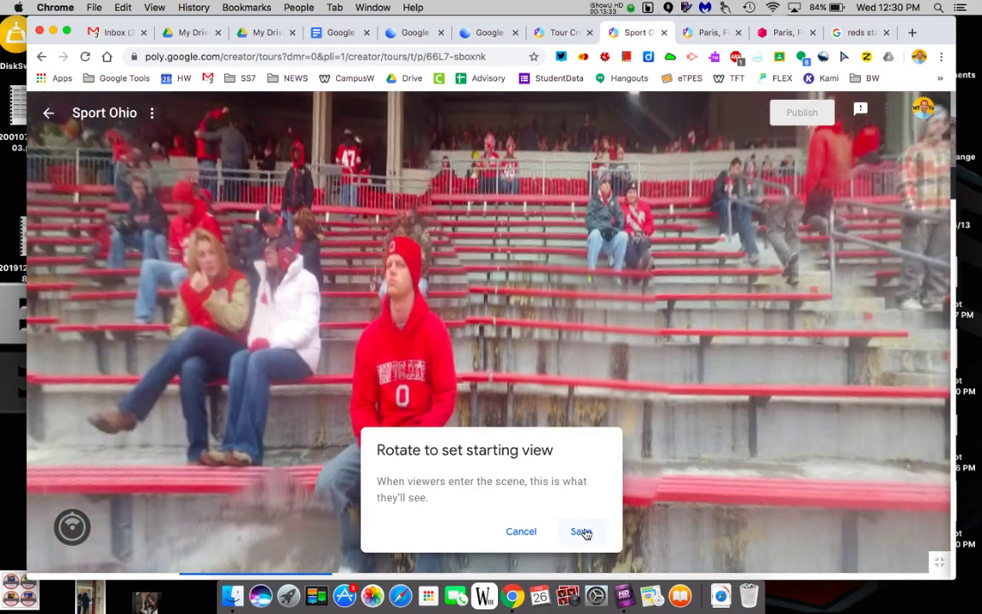
drag(285, 340, 439, 343)
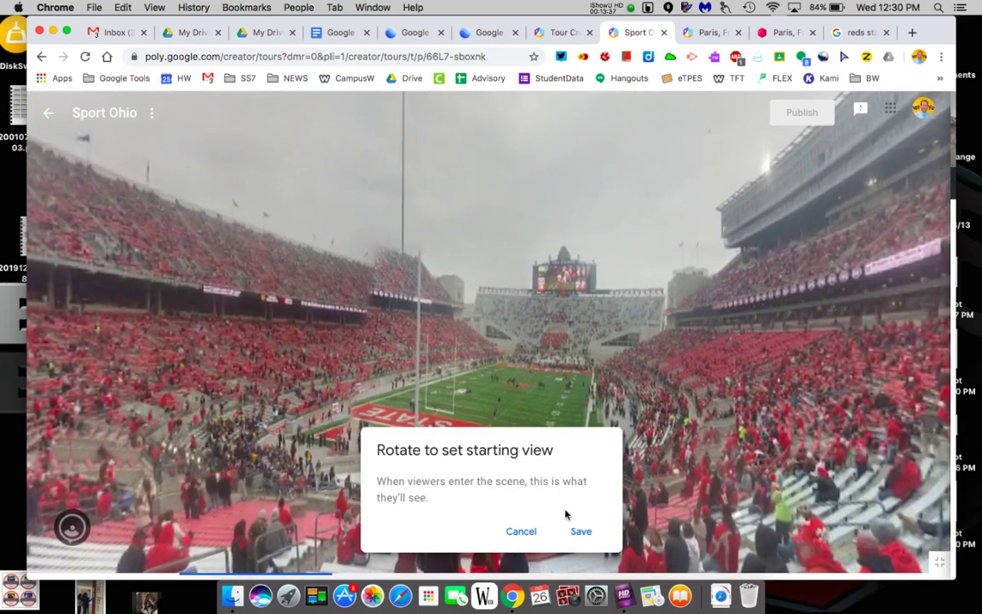
click(579, 531)
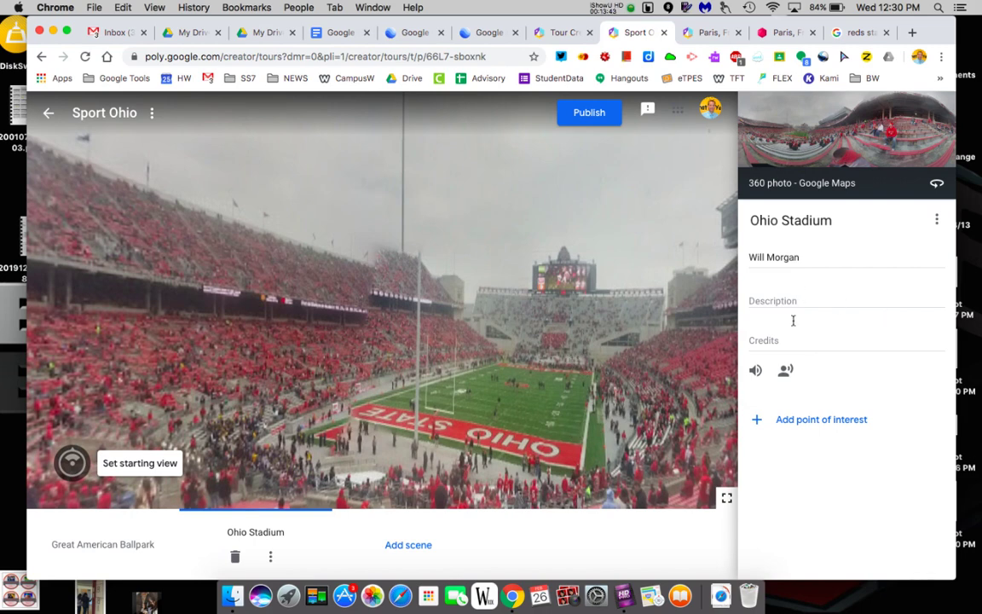
Pin a point of interest on the OHIO end zone titled 'TD', described 'What a grab...'.
click(788, 420)
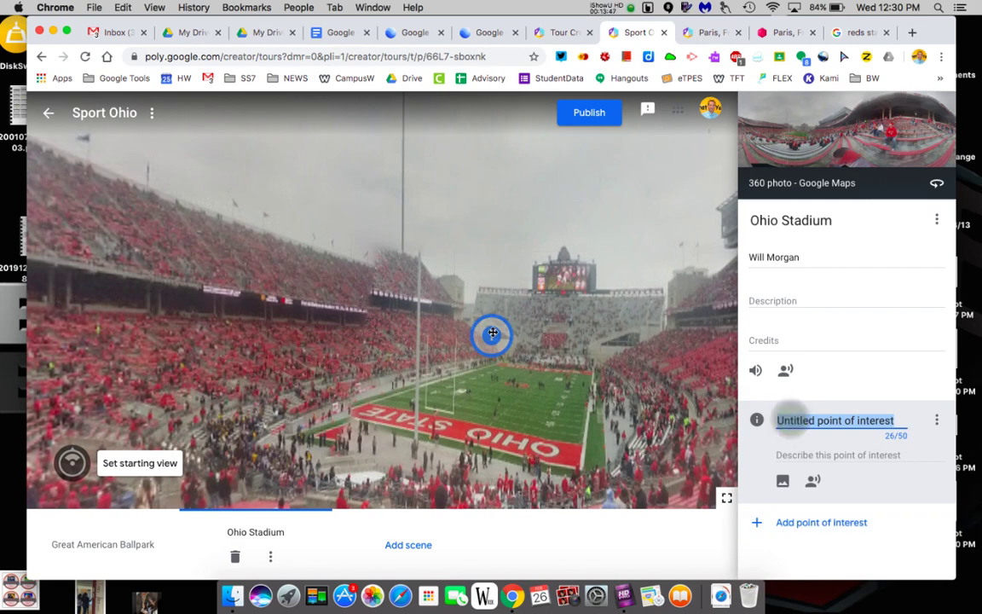
mouse_move(491, 334)
mouse_down()
mouse_move(457, 412)
mouse_move(472, 424)
mouse_up()
click(845, 420)
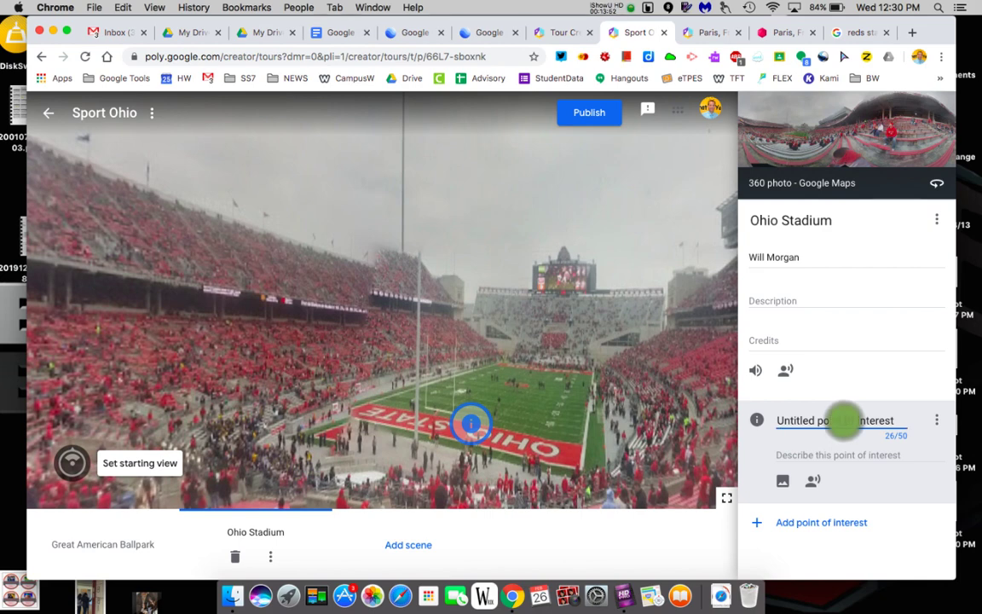
triple_click(836, 416)
text(TD)
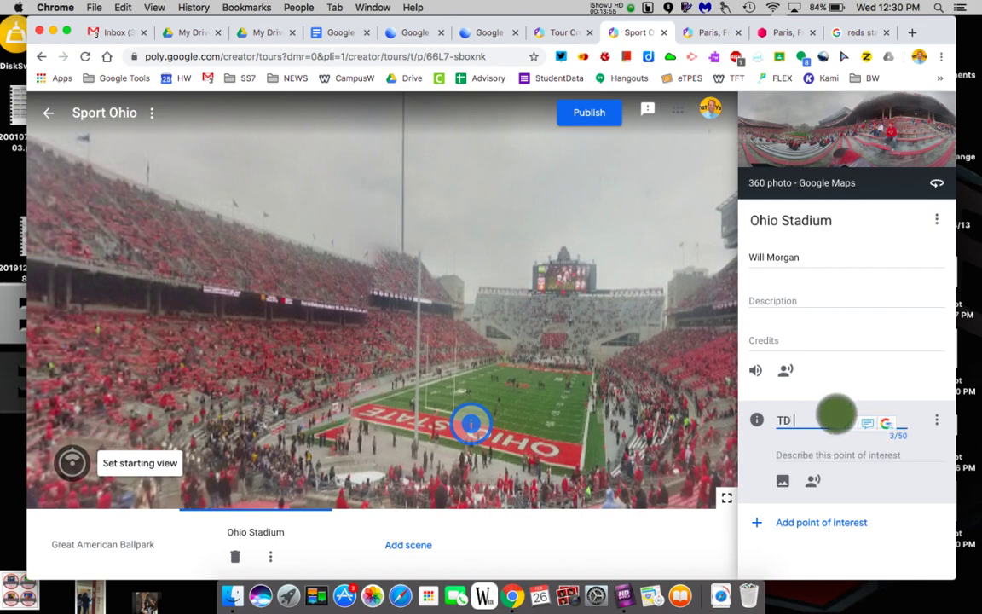
click(814, 449)
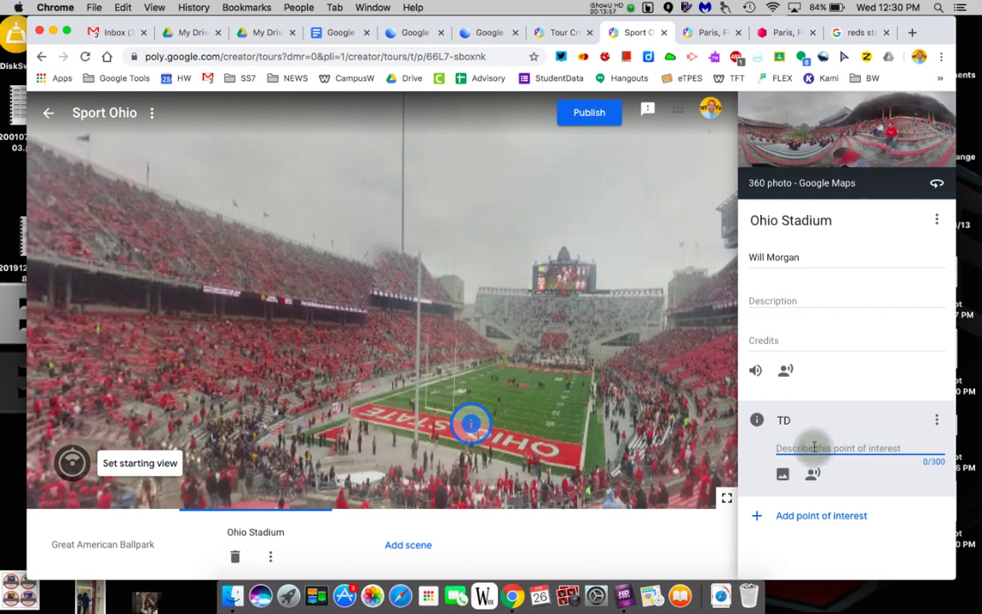
text(What a gra)
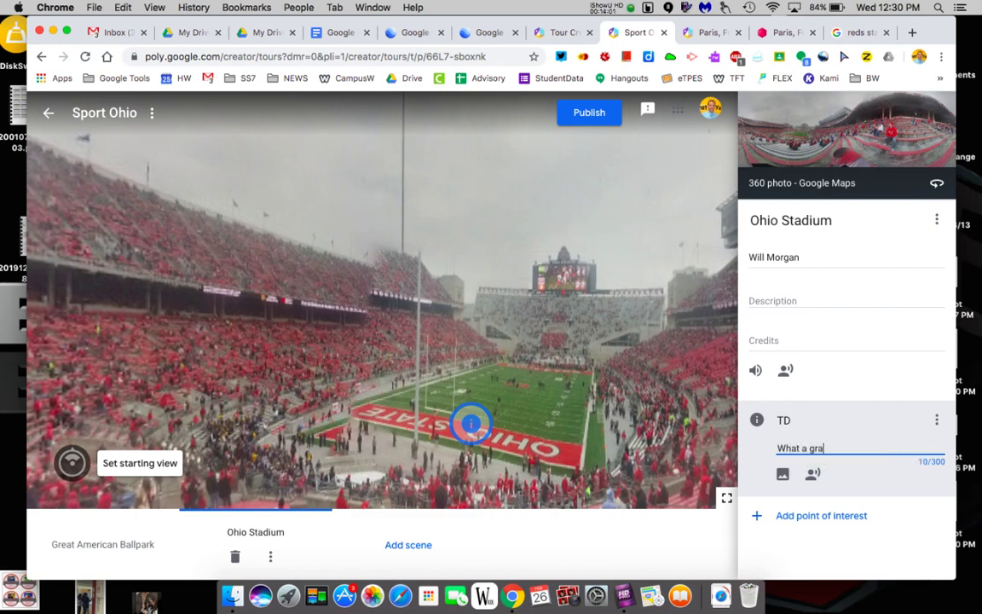
text(b...)
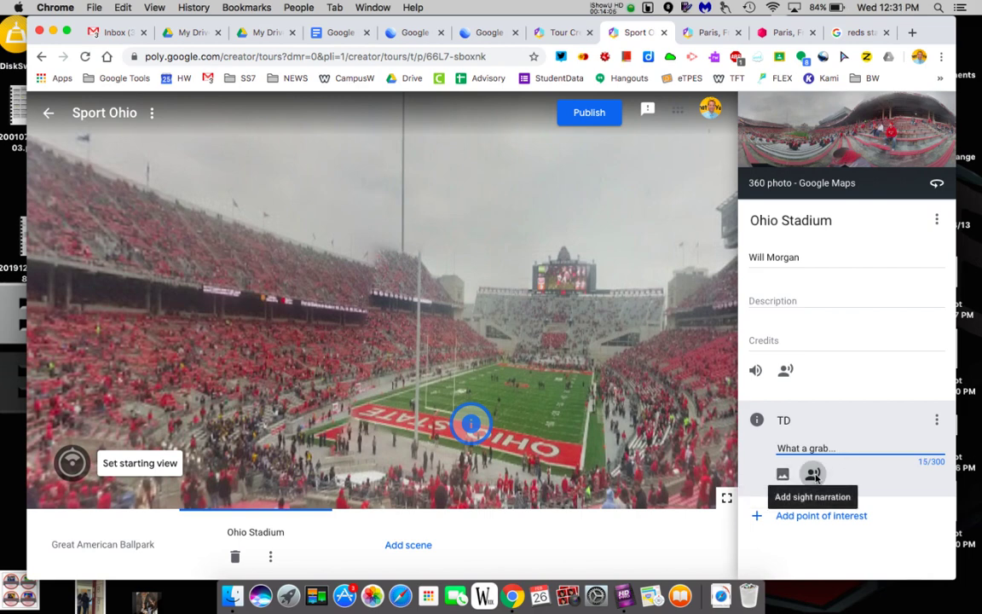
click(814, 475)
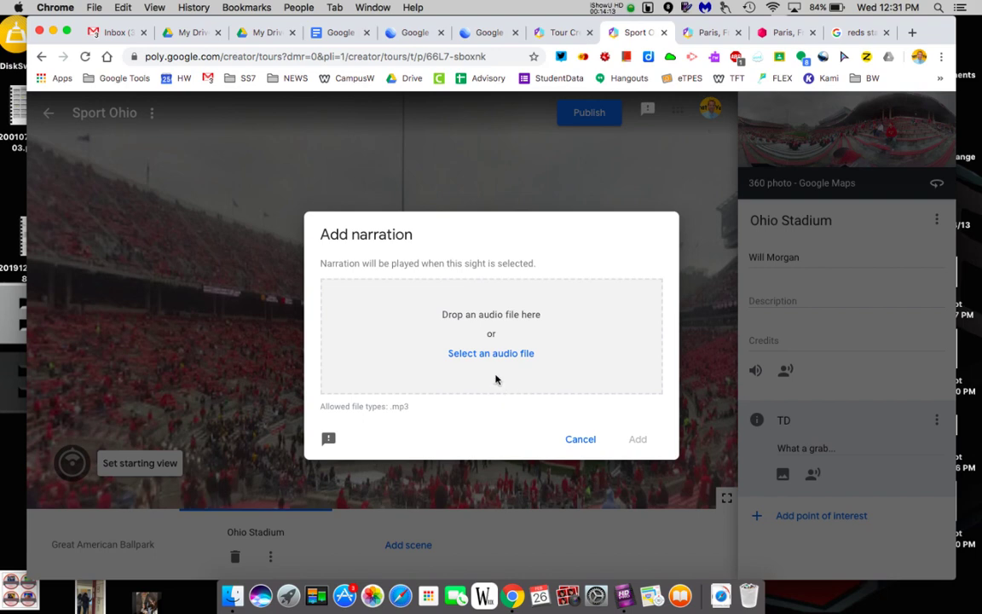
click(580, 439)
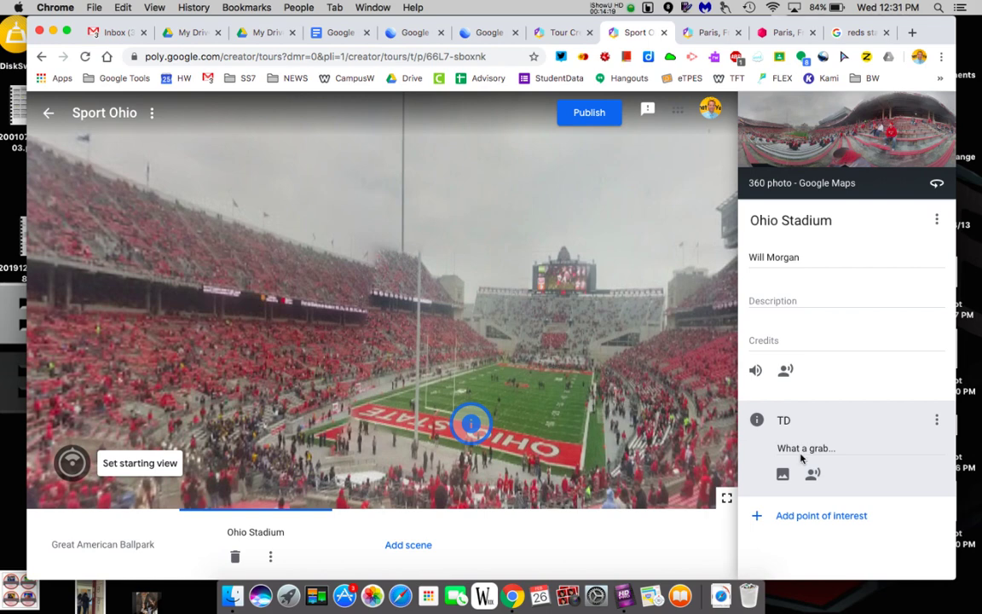
drag(654, 350, 618, 358)
Place a second point of interest on the scoreboard and title it 'scroeboard'.
click(794, 517)
mouse_move(495, 340)
mouse_down()
mouse_move(408, 319)
mouse_move(407, 304)
mouse_up()
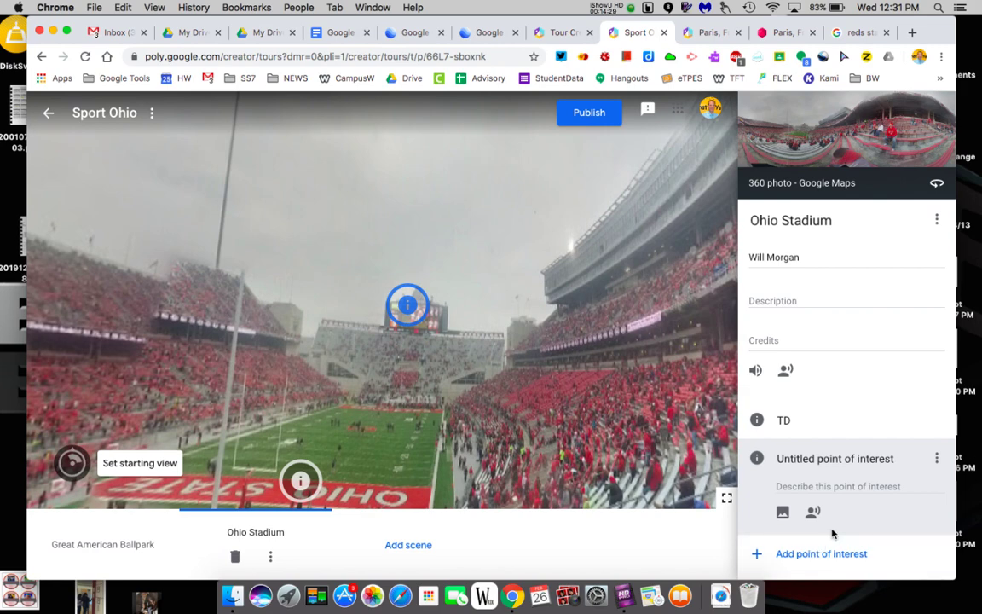
click(825, 459)
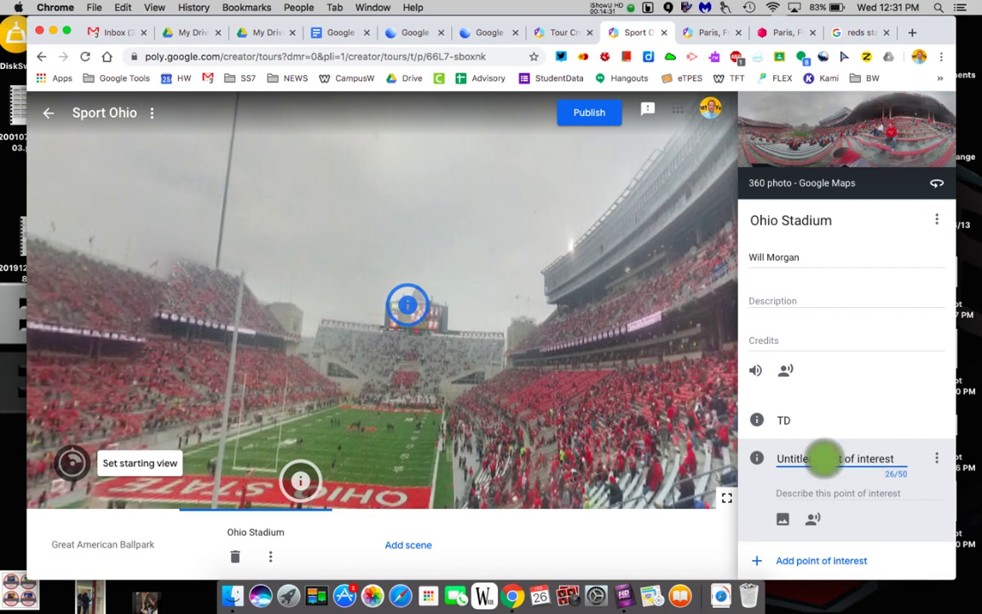
text(Jo)
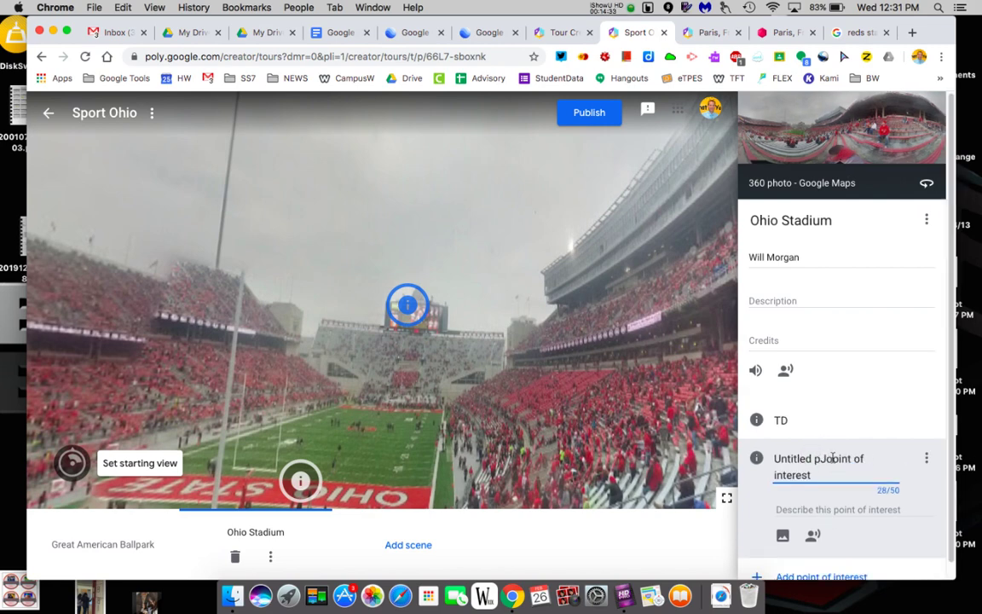
triple_click(816, 472)
key(BackSpace)
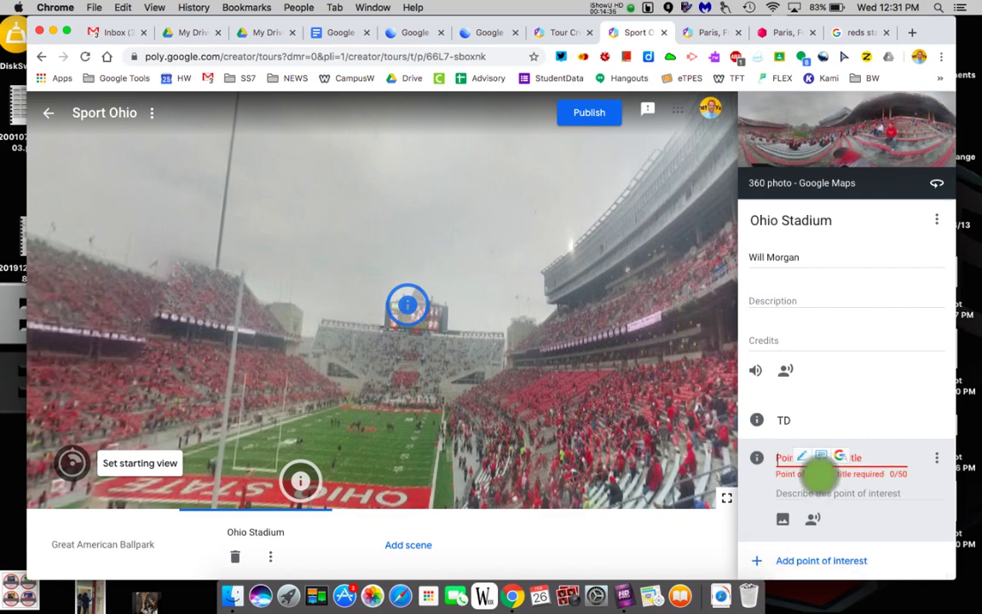
text(J)
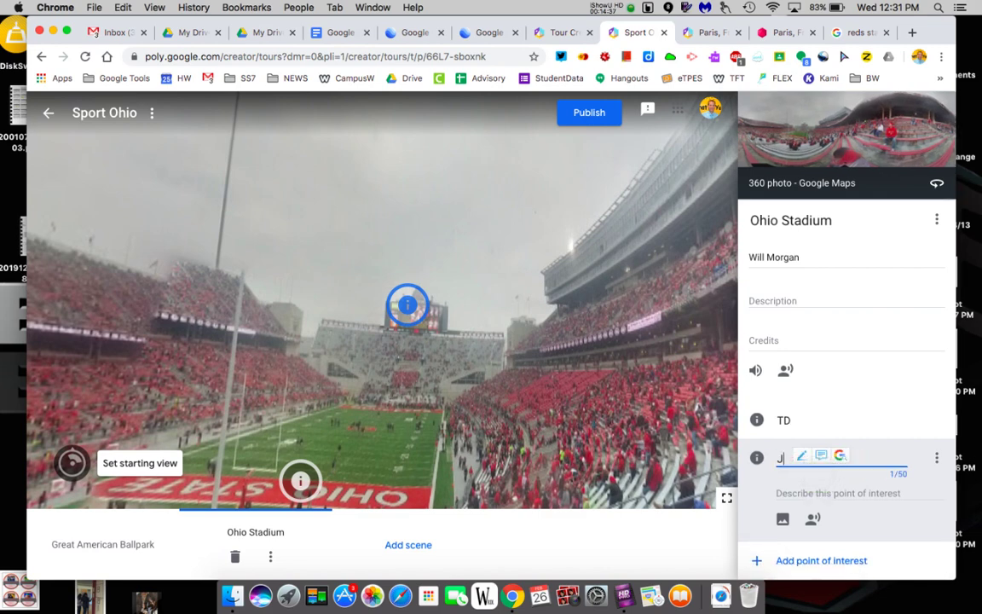
key(BackSpace)
text(scre)
Move the scoreboard point above TD, then back down so it's listed after TD.
click(940, 460)
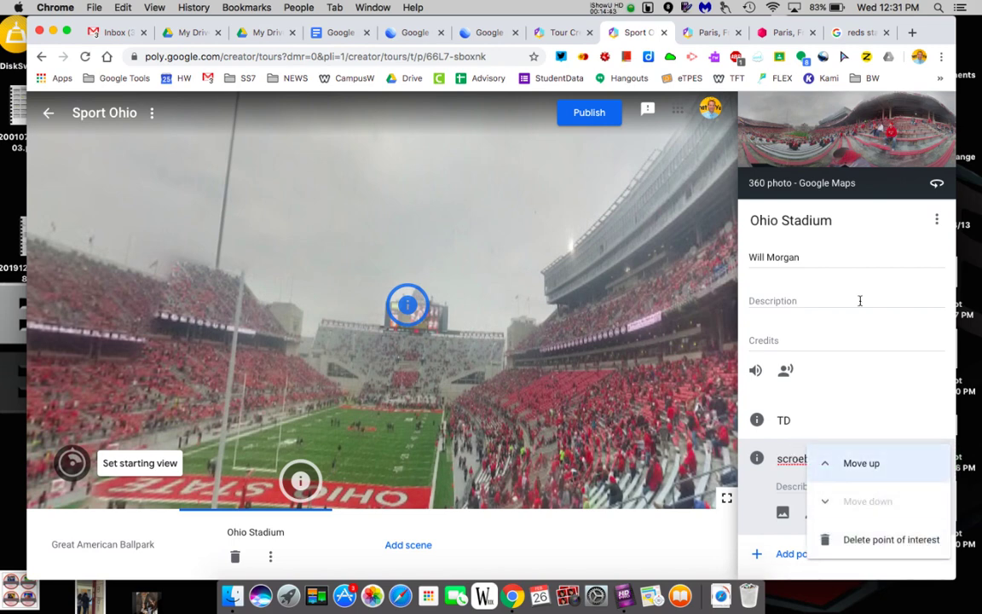
click(782, 449)
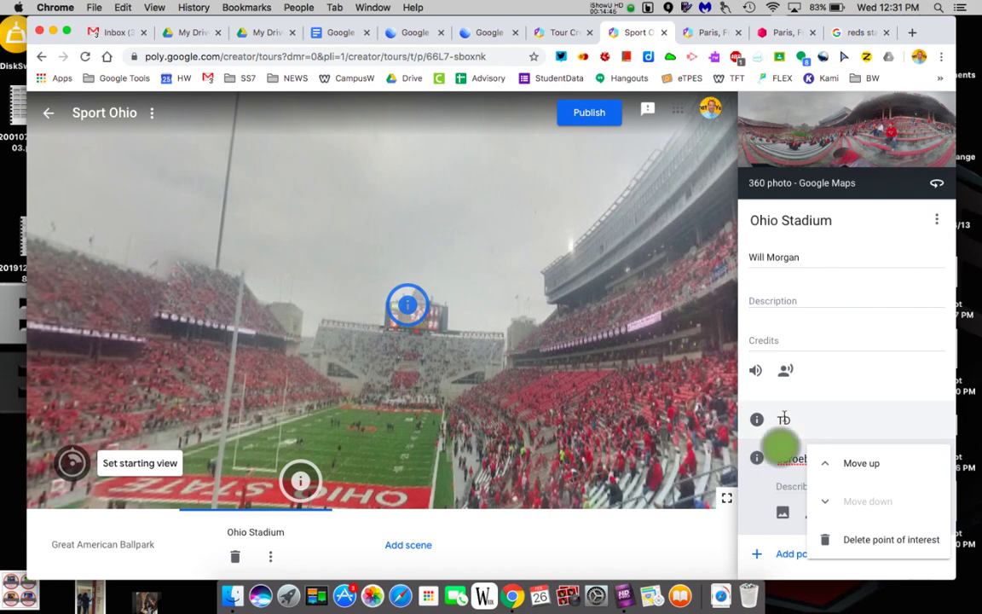
click(853, 463)
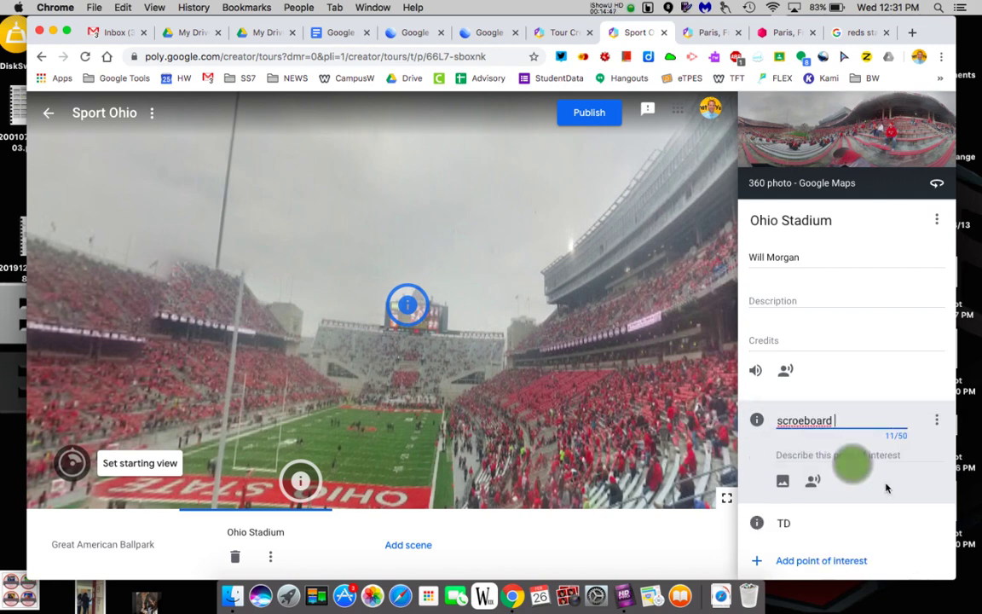
click(936, 420)
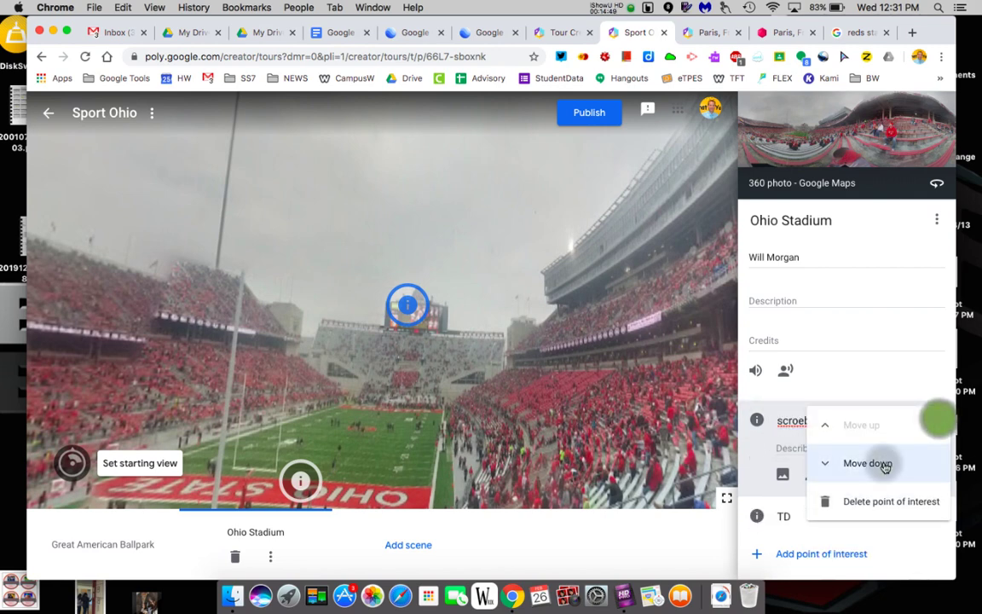
click(868, 464)
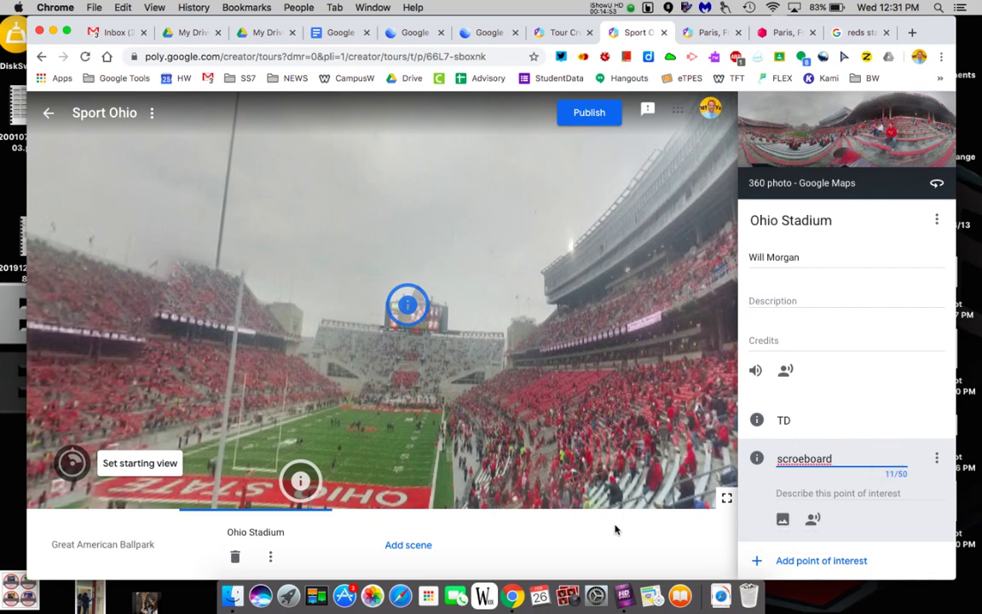
Publish the Sport Ohio tour as Unlisted and open its published page on Poly.
click(589, 112)
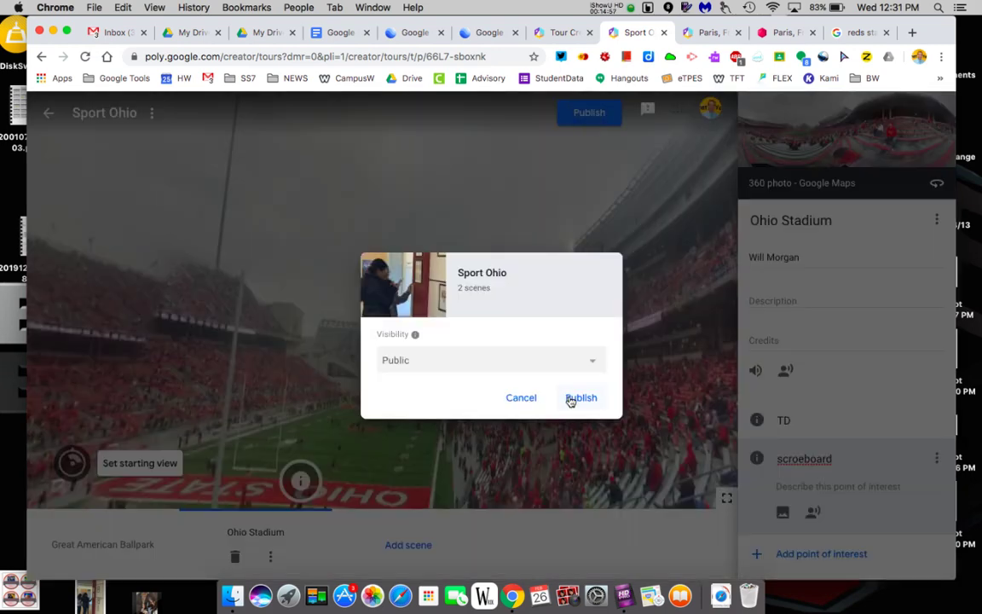
click(476, 359)
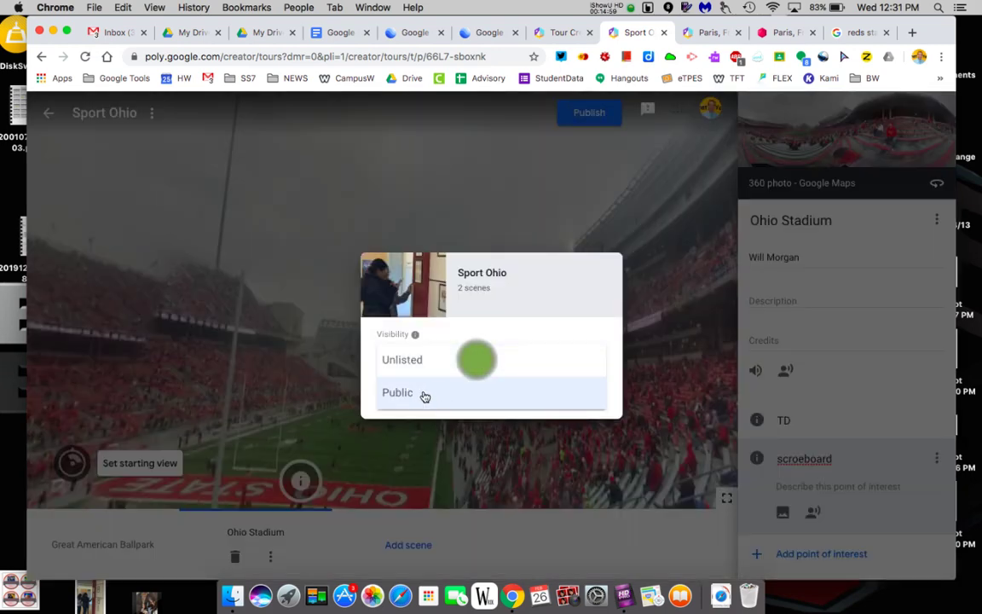
click(418, 367)
click(580, 395)
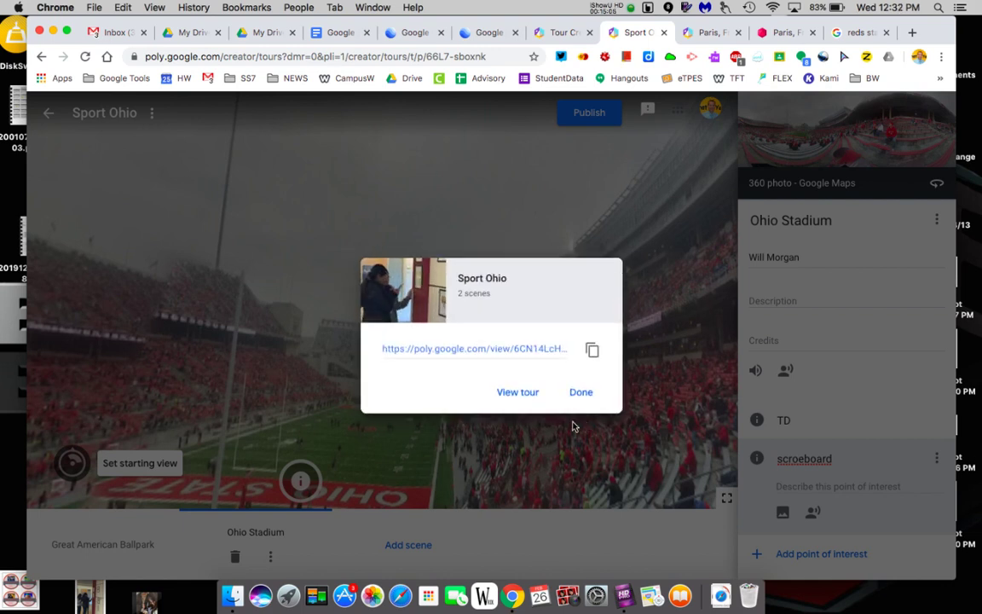
click(504, 348)
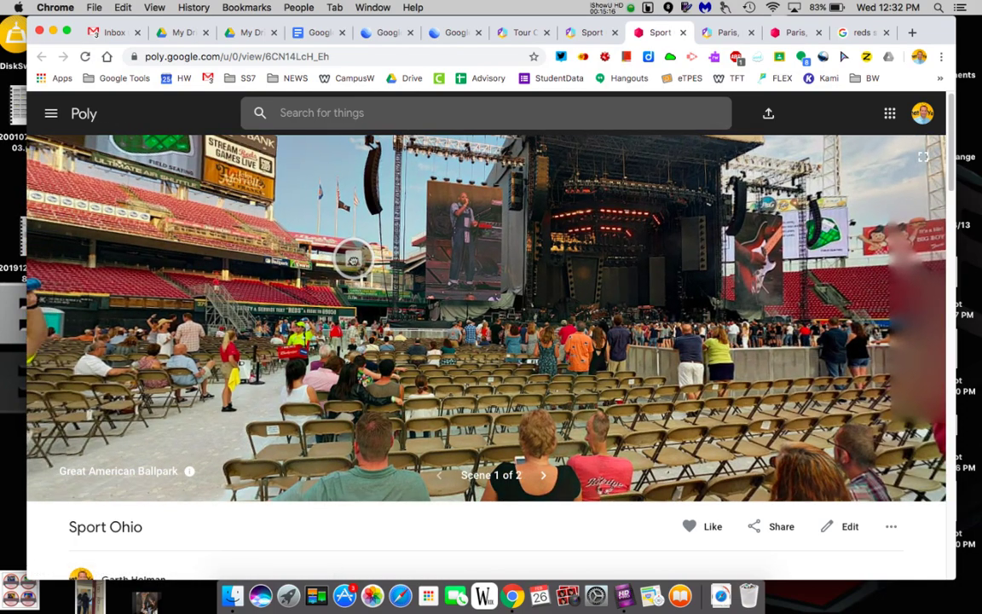
Open the ballpark hotspot, advance to the Ohio Stadium scene, and explore its TD point.
click(353, 260)
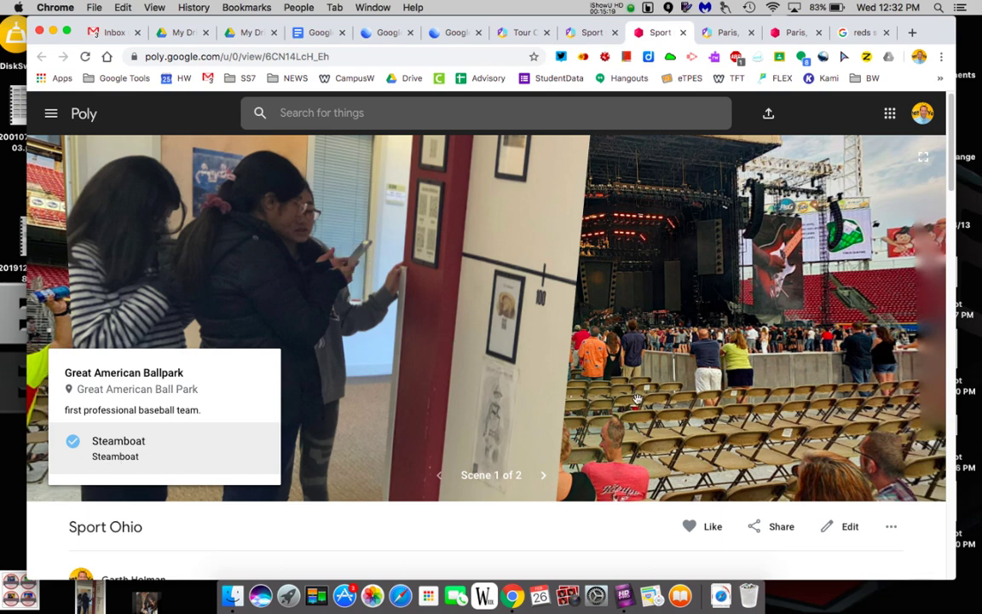
click(544, 475)
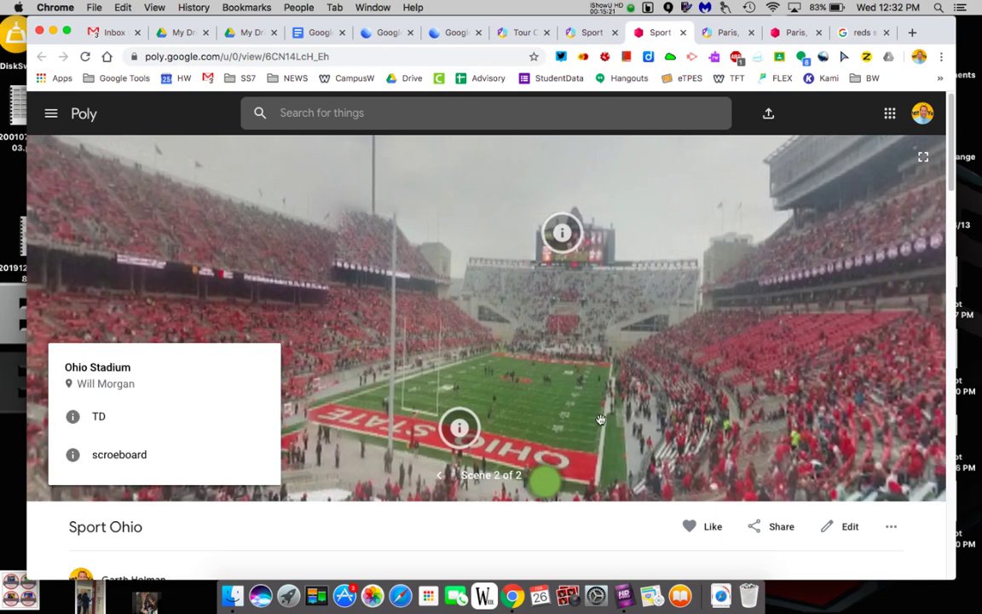
click(452, 428)
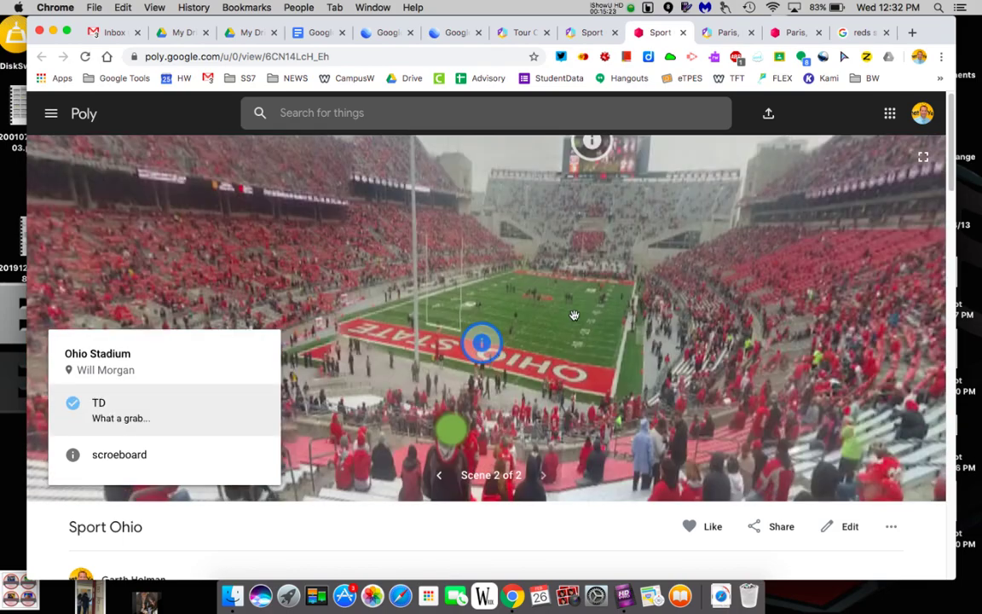
click(587, 266)
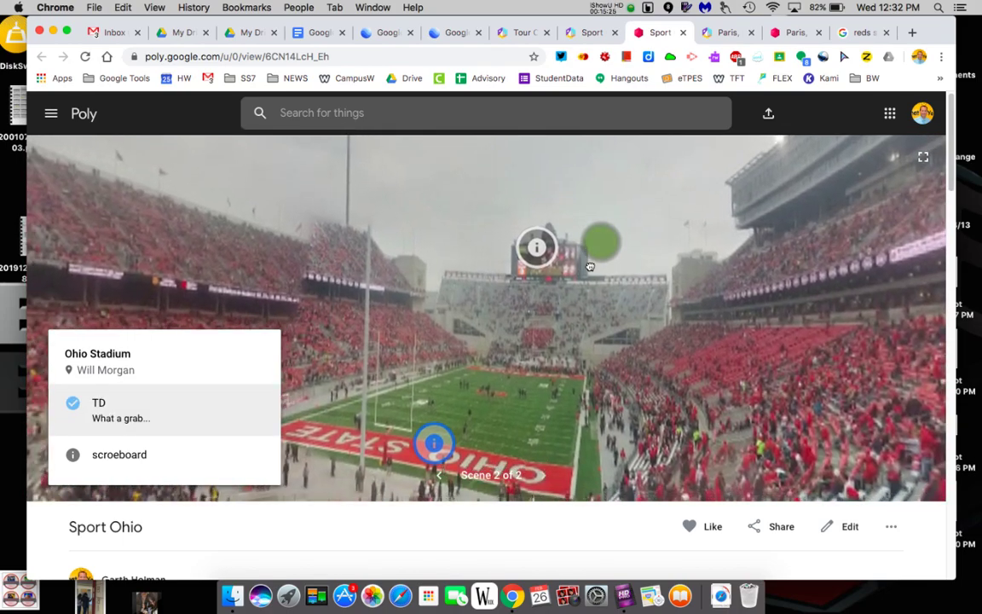
drag(590, 267, 484, 325)
drag(668, 316, 491, 219)
Share the tour to the Expeditions library, dismiss the notice, and close sharing options.
click(765, 527)
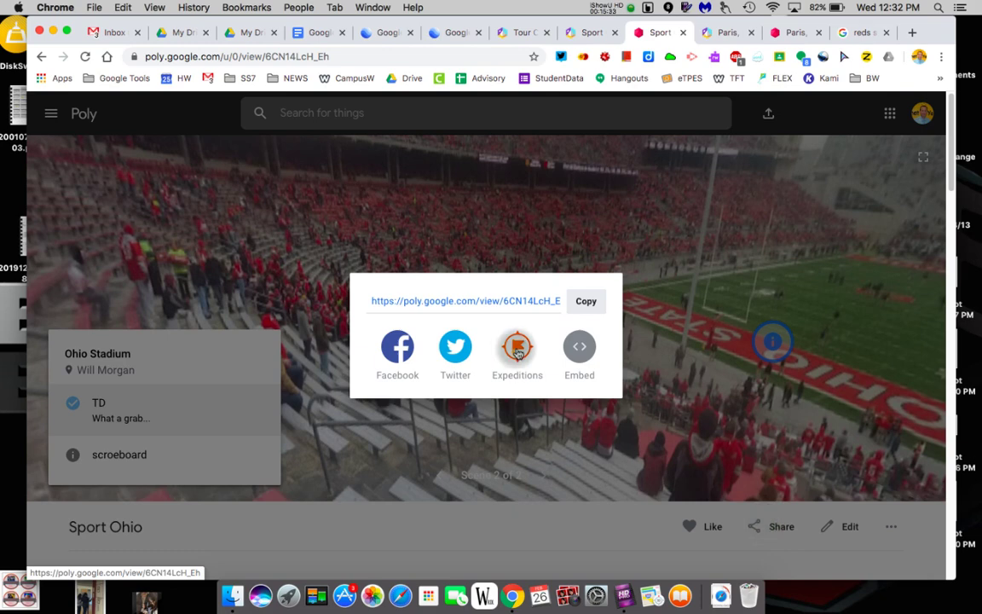
click(517, 355)
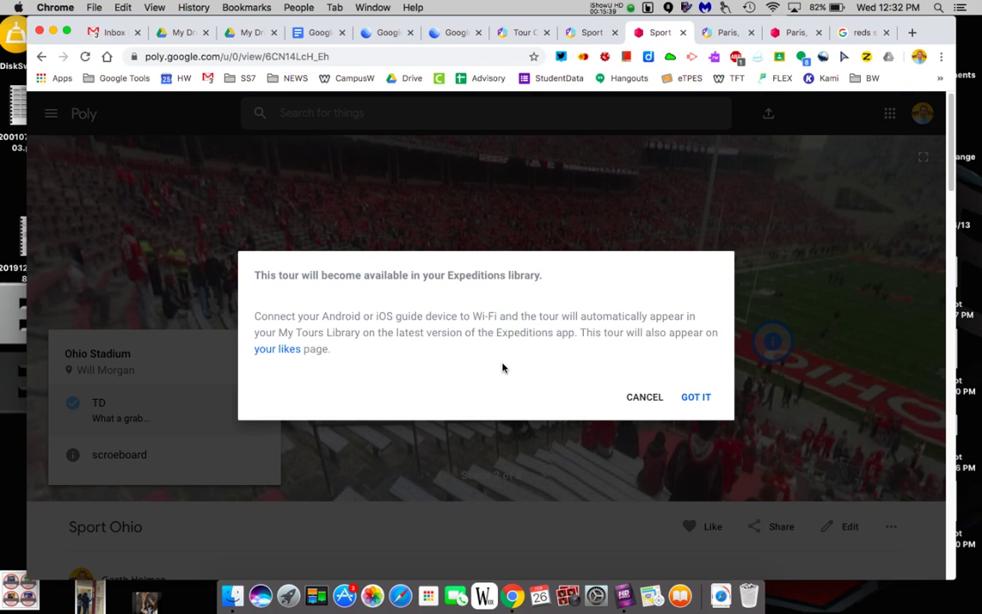
click(623, 463)
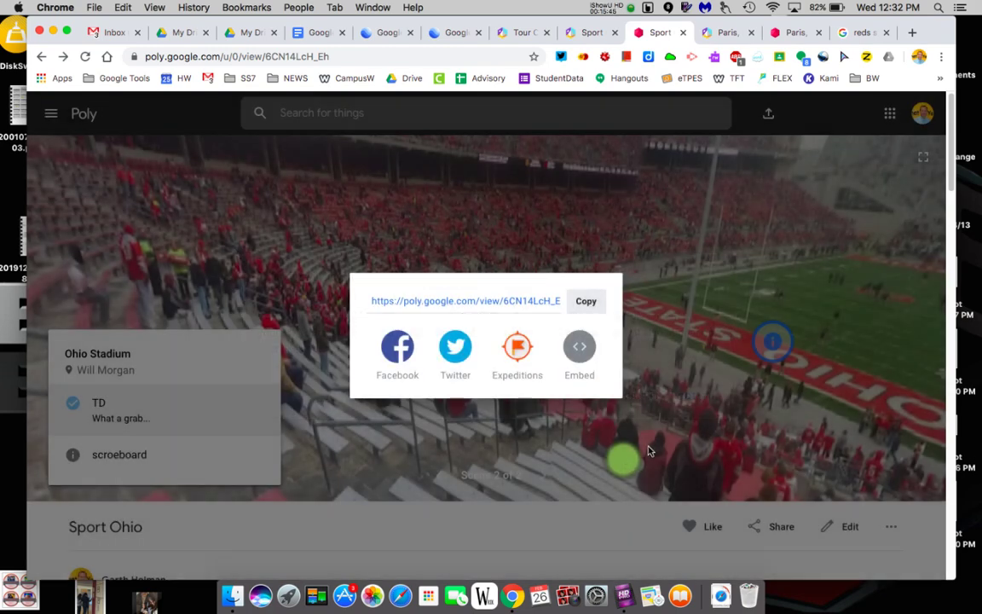
click(892, 528)
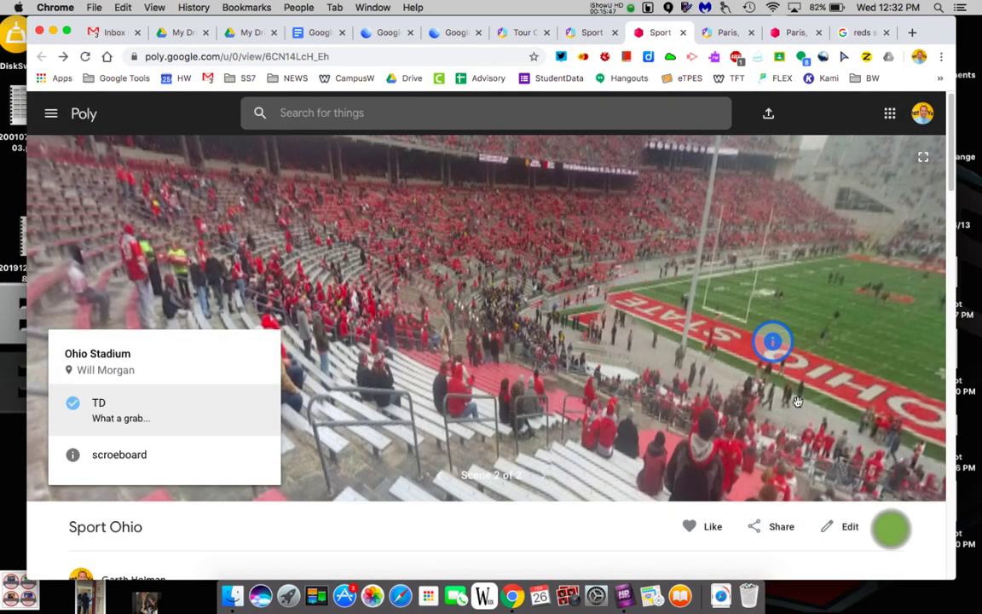
click(318, 33)
Highlight 'Only runs on Google Earth' in the assignment's ABOUT THE SOFTWARE section.
click(318, 447)
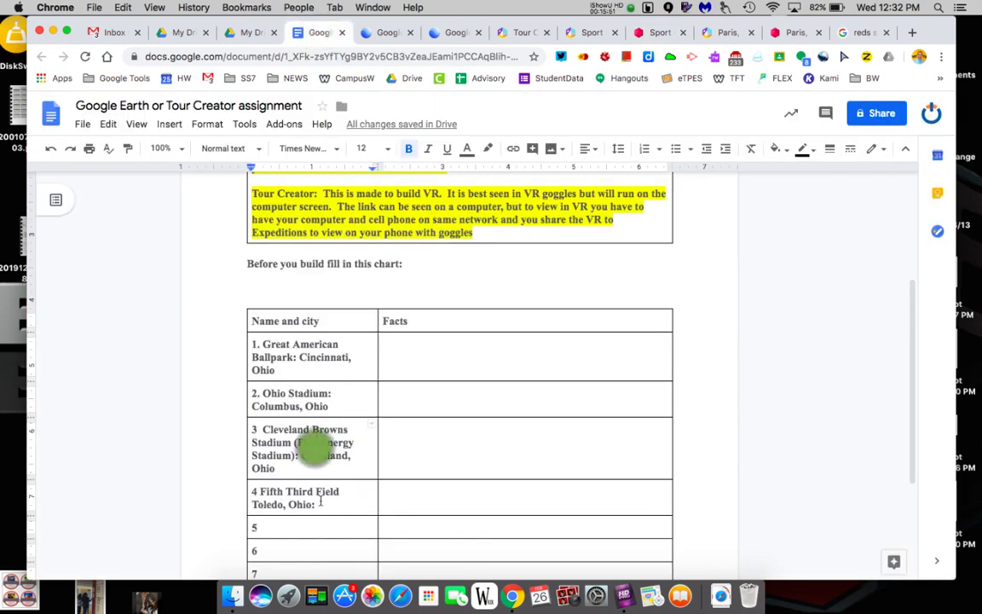
click(320, 499)
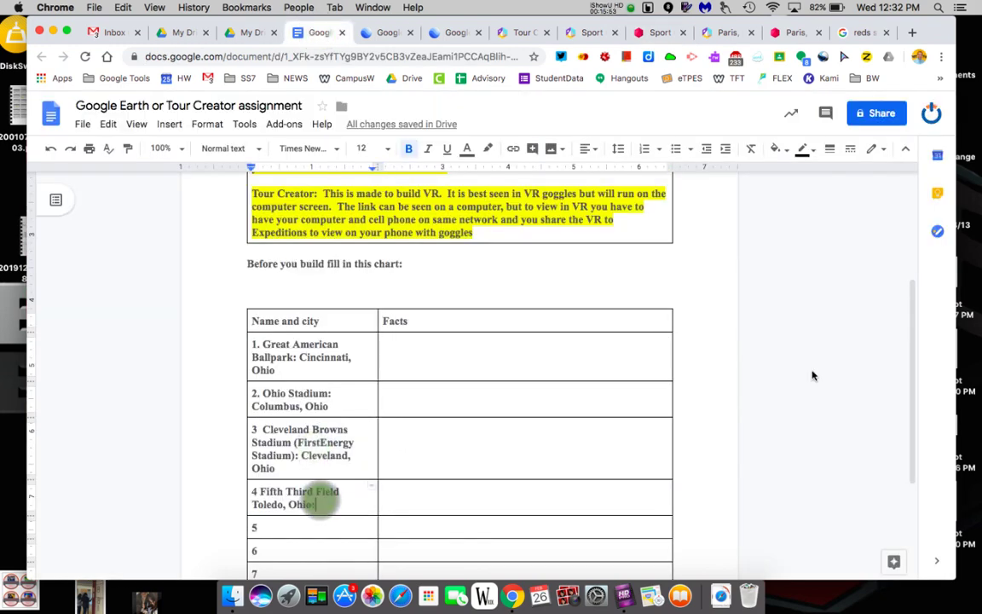
scroll(812, 375, down, 2)
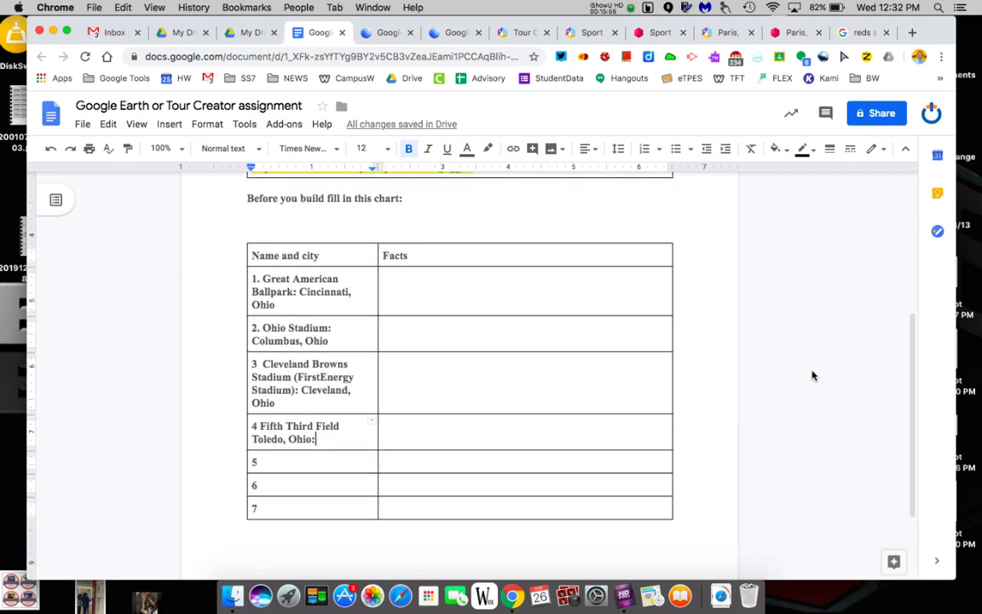
scroll(812, 375, up, 3)
scroll(812, 375, up, 3)
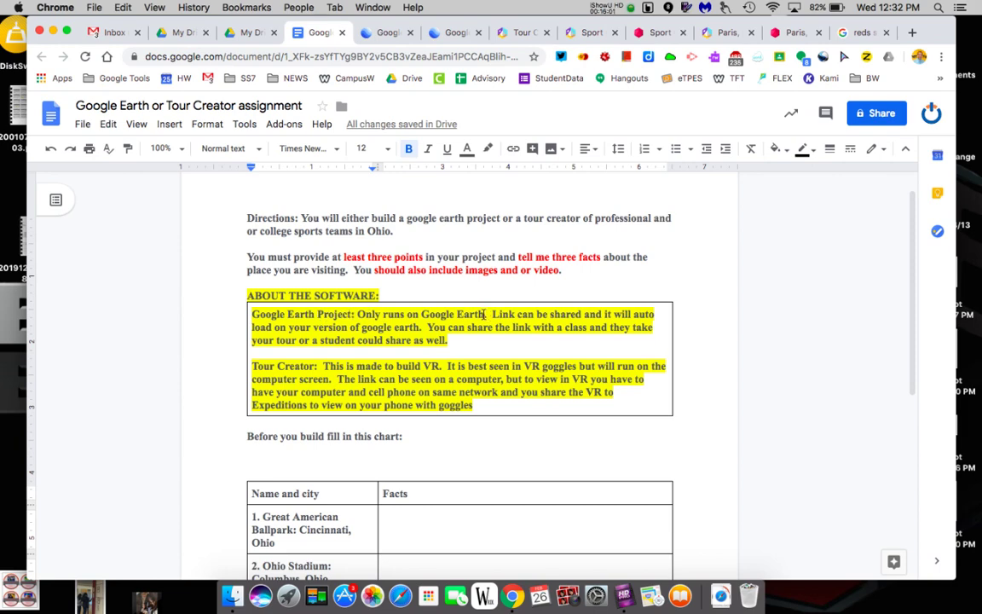
drag(486, 314, 357, 314)
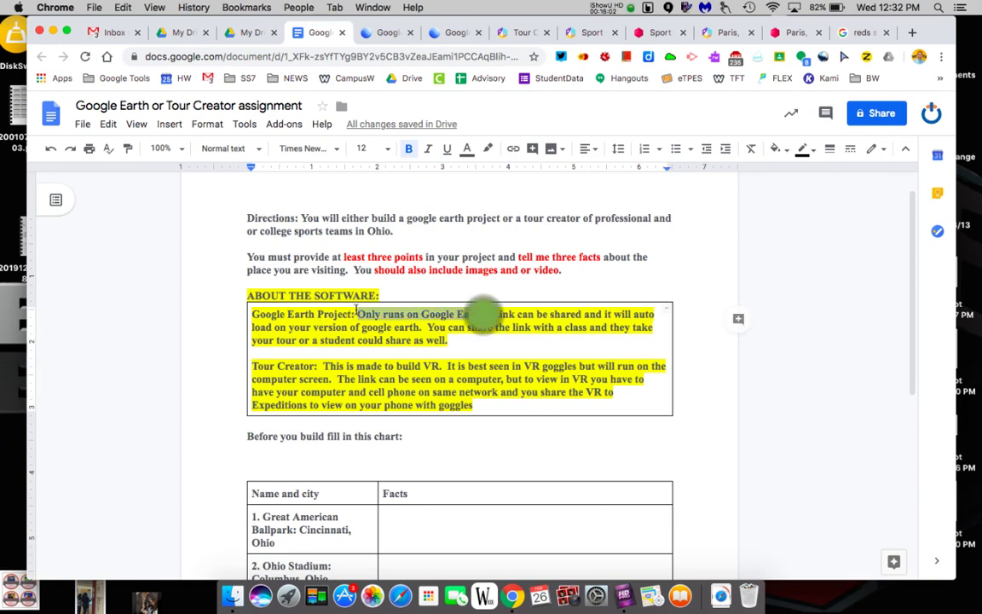
click(462, 33)
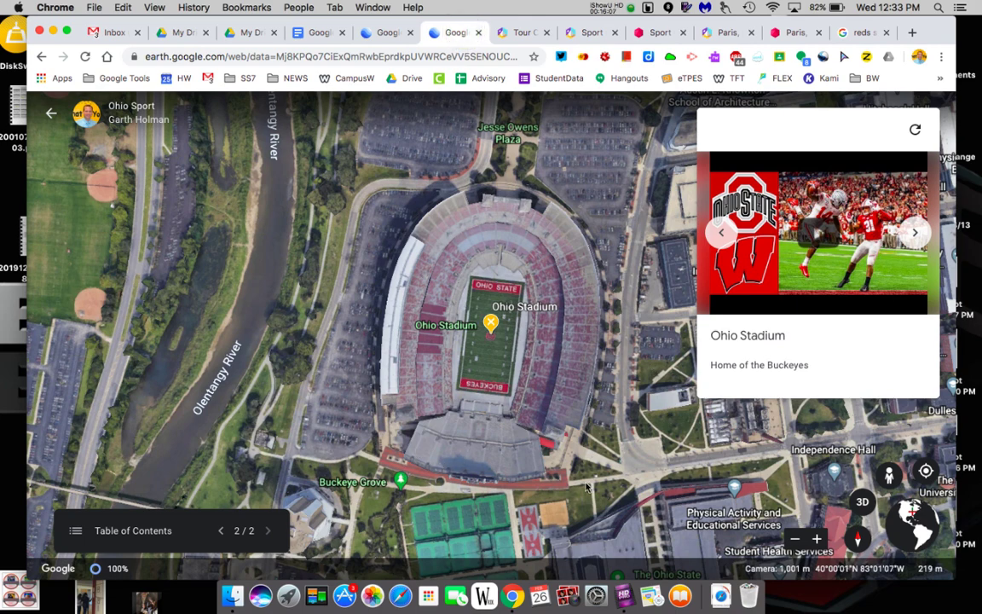
Present the Ohio Sport Google Earth project from its first stop, then return to Poly.
click(78, 530)
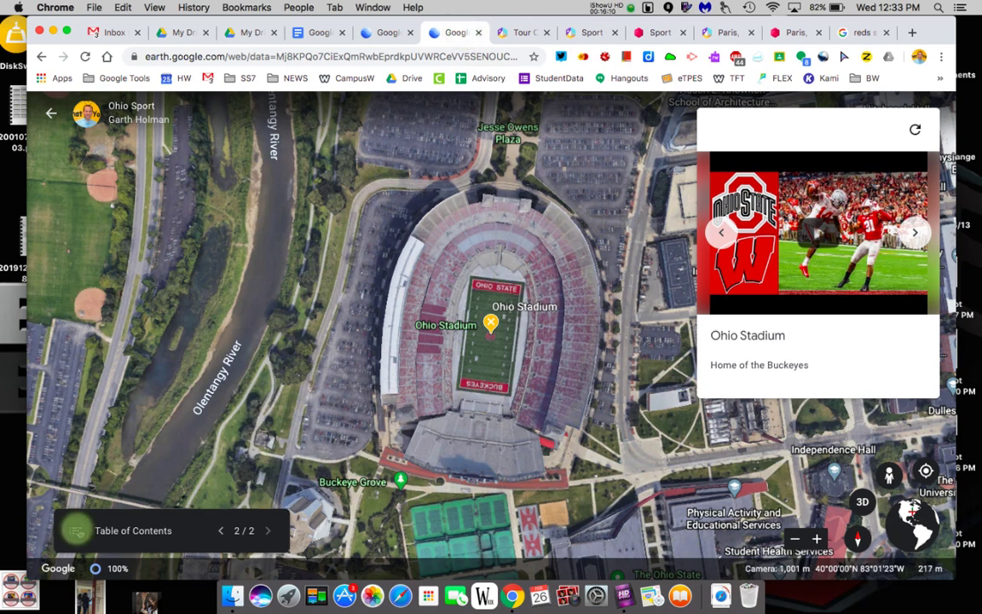
click(48, 114)
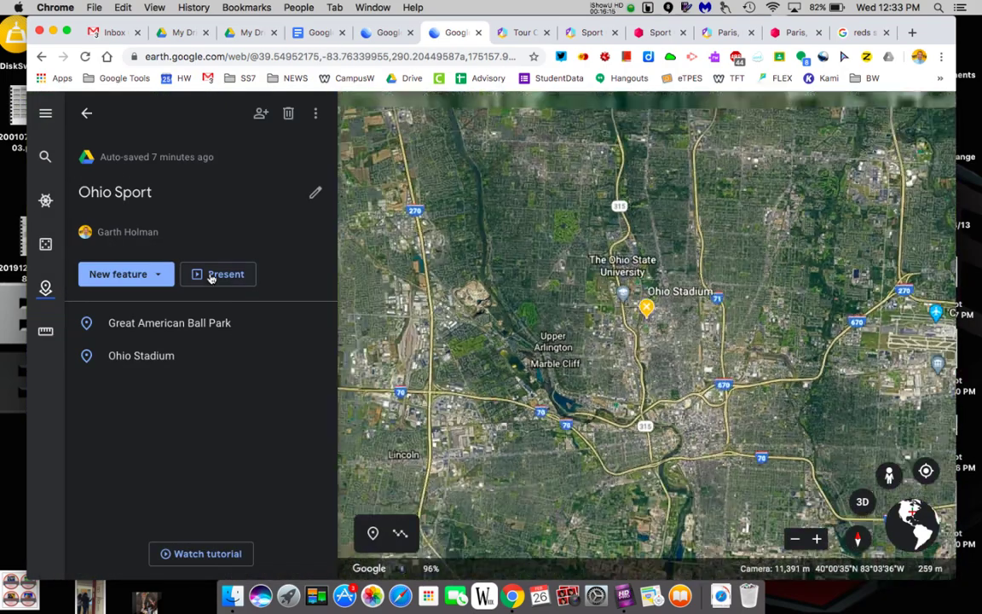
click(211, 274)
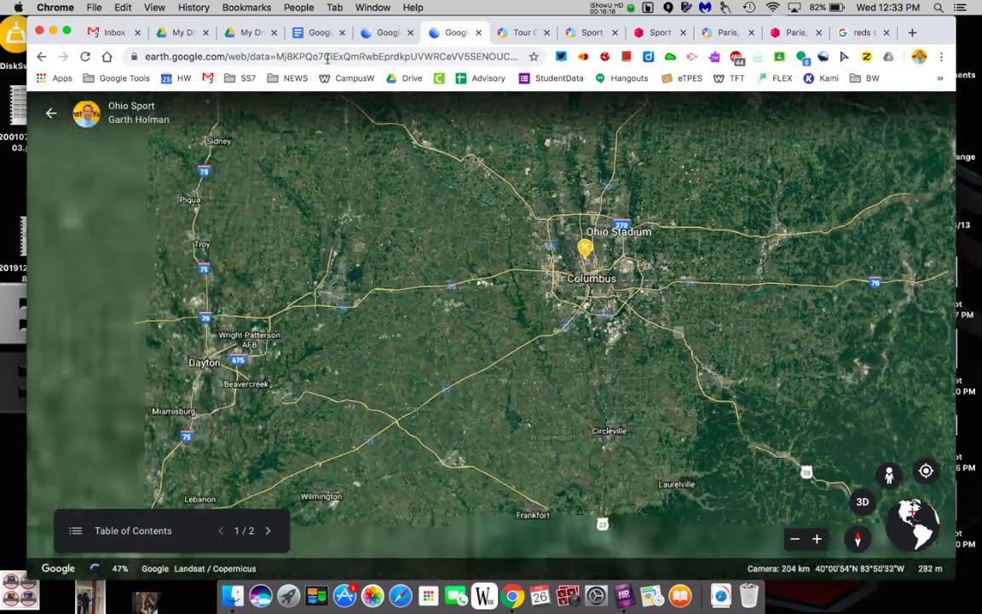
click(334, 56)
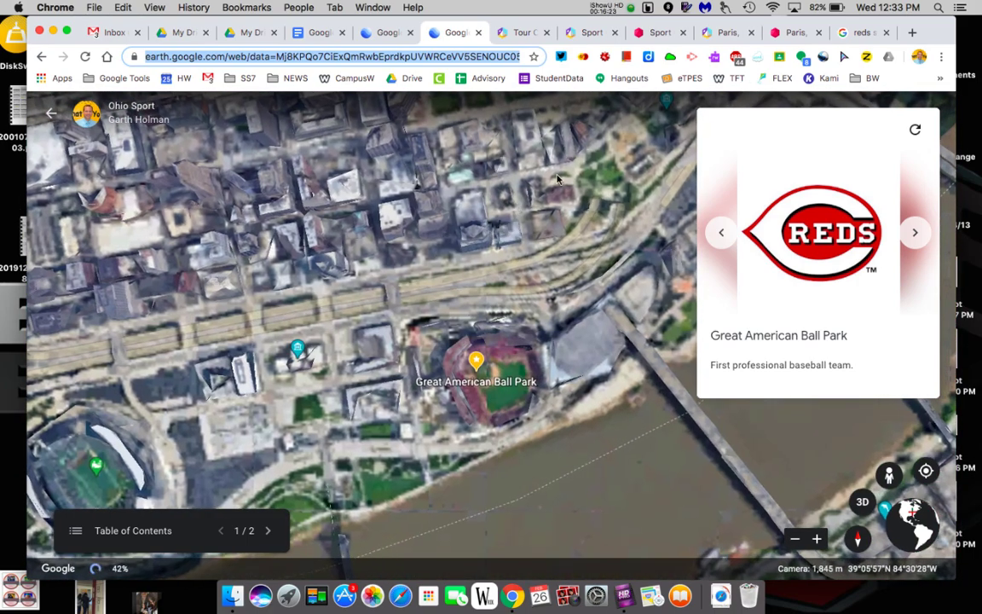
click(590, 33)
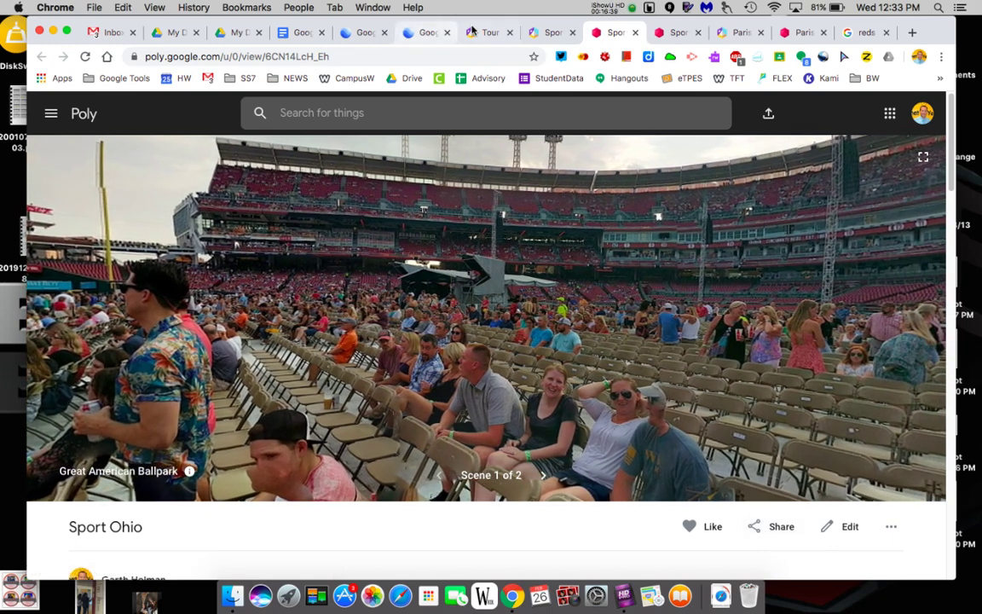
Select the Tour Creator paragraph about VR viewing and Expeditions sharing in the assignment.
click(289, 32)
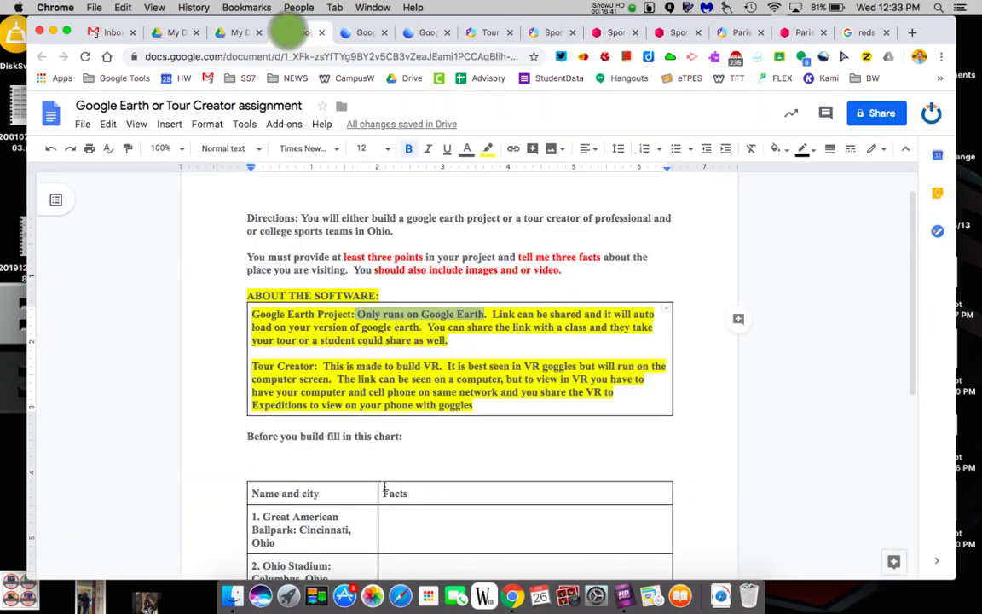
scroll(385, 487, down, 5)
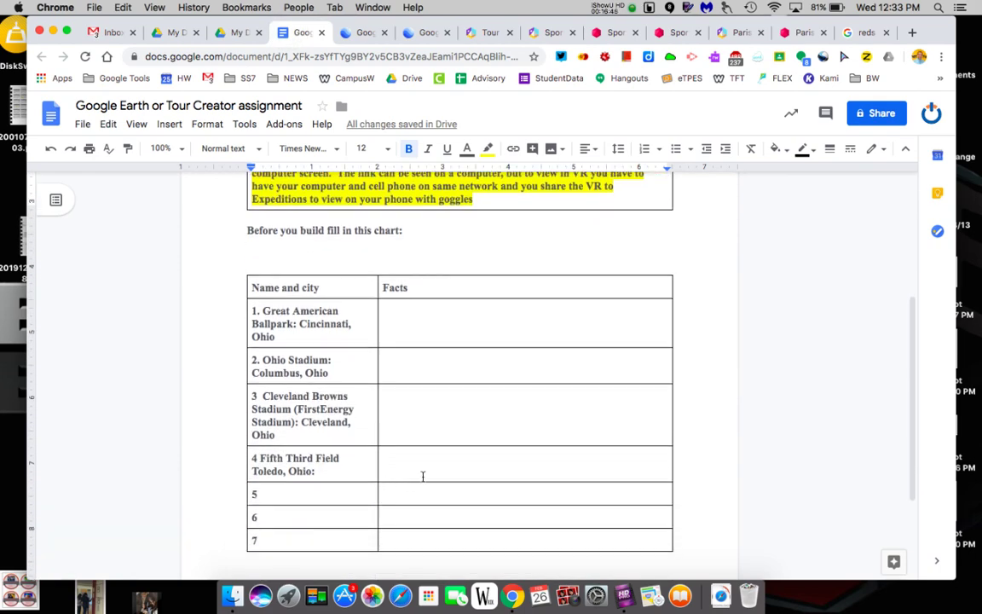
scroll(423, 476, up, 3)
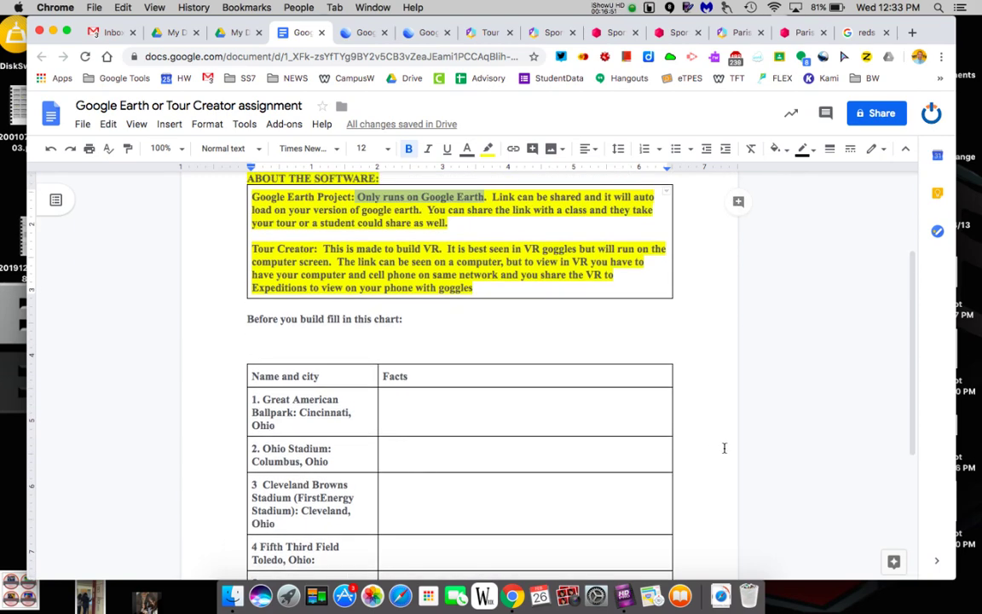
drag(316, 252, 491, 291)
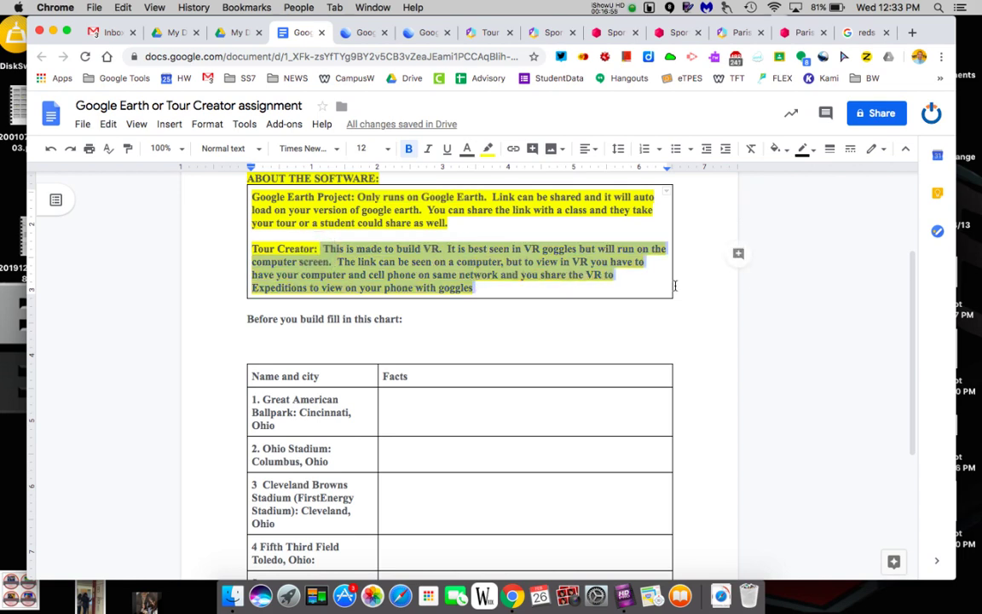